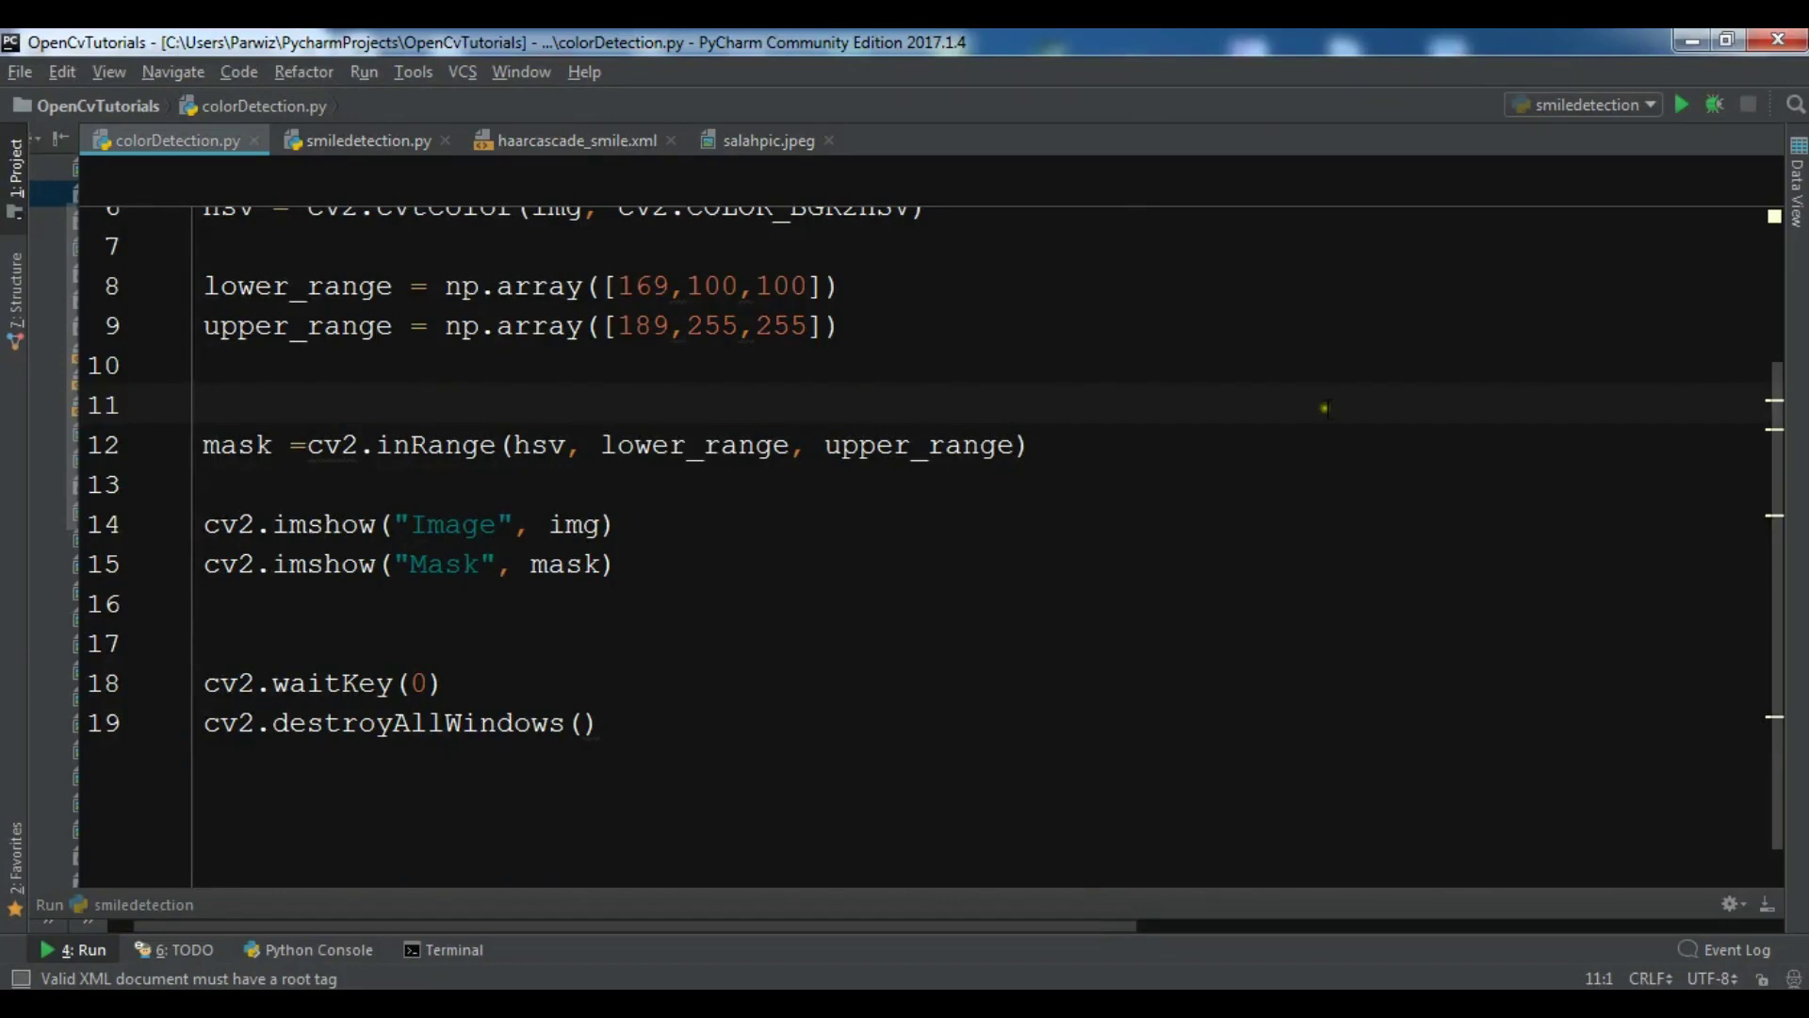
Step: Run colorDetection, move the Mask window aside to view the red circles, then close the windows
right_click(1329, 411)
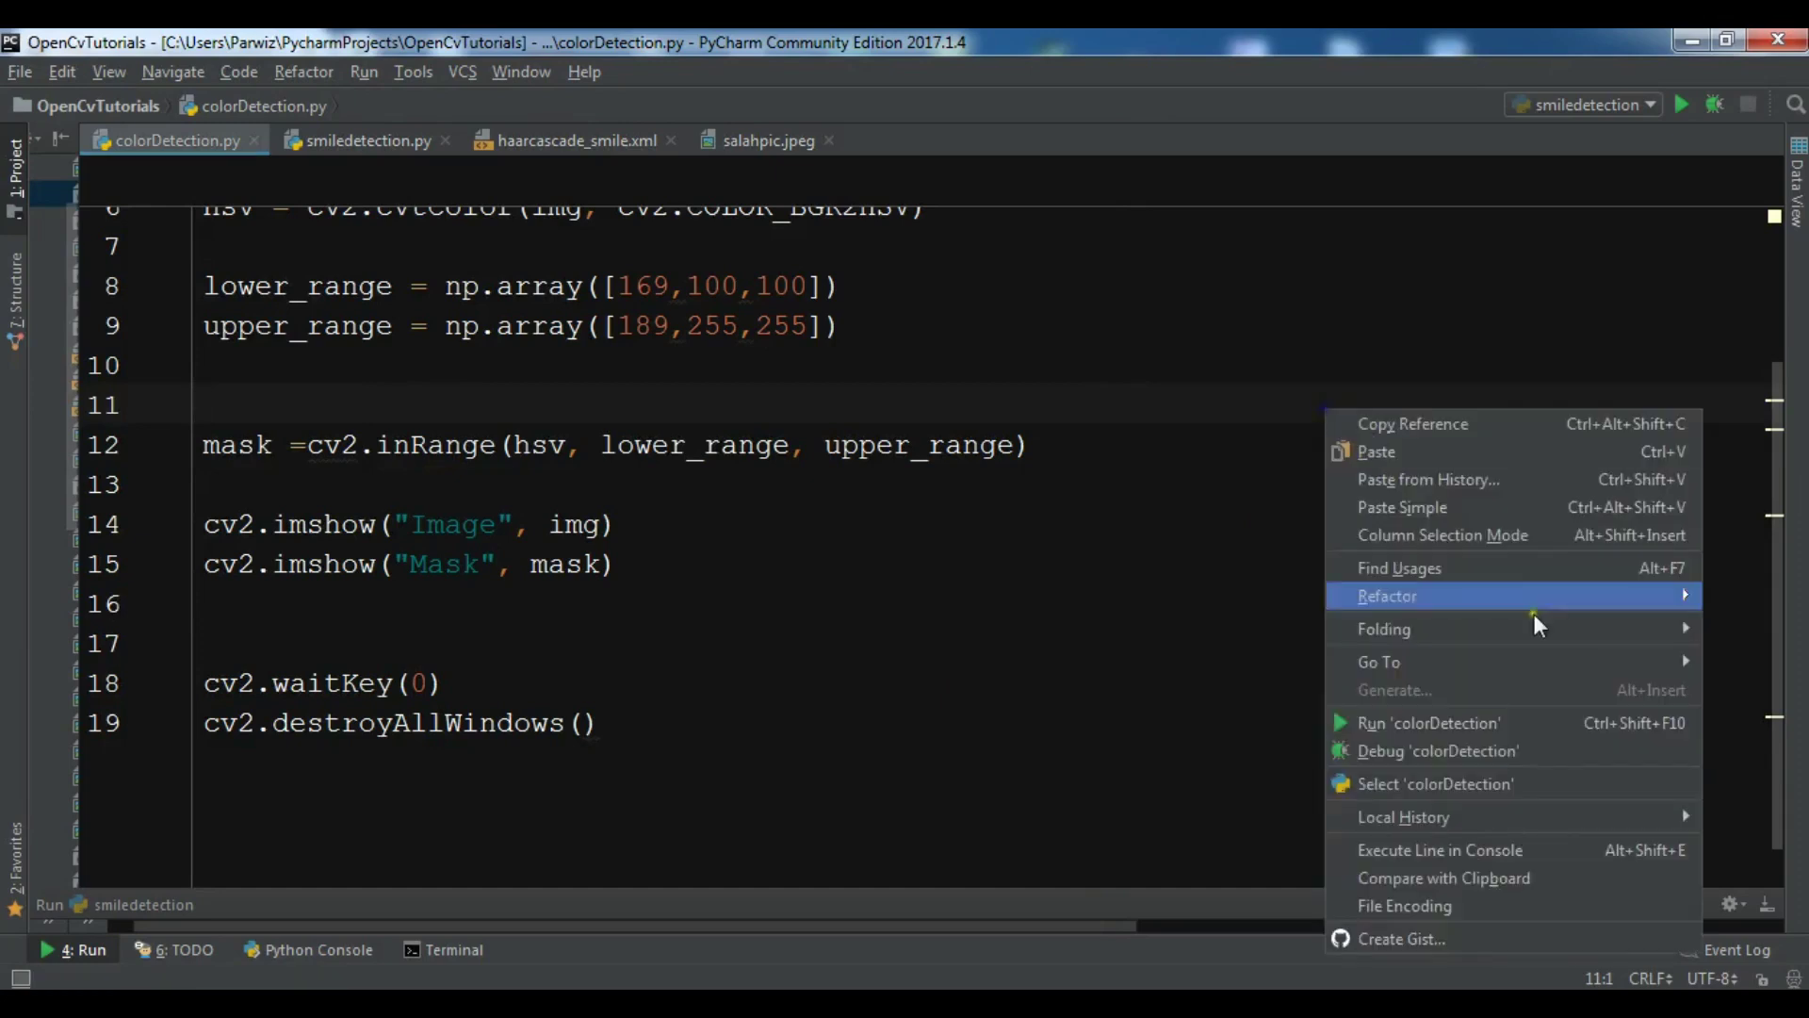
left_click(1463, 725)
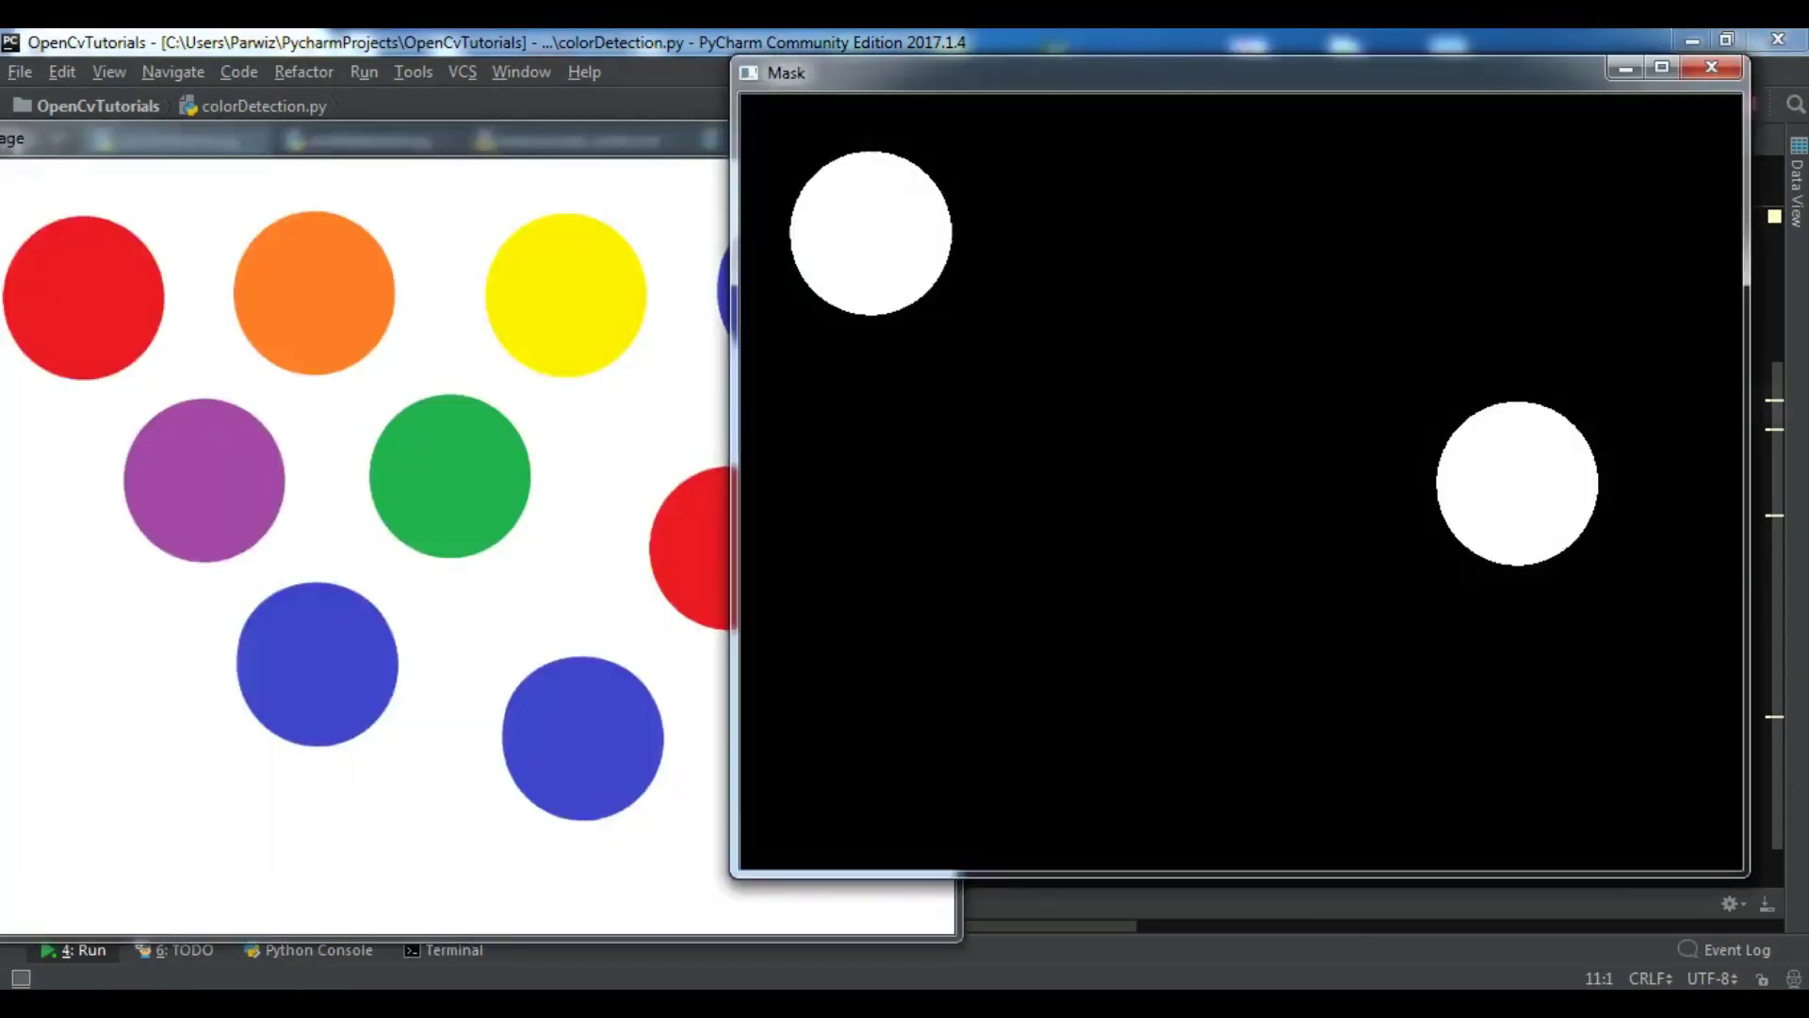
mouse_move(1116, 87)
left_mouse_down()
mouse_move(1307, 147)
mouse_move(1276, 157)
left_mouse_up()
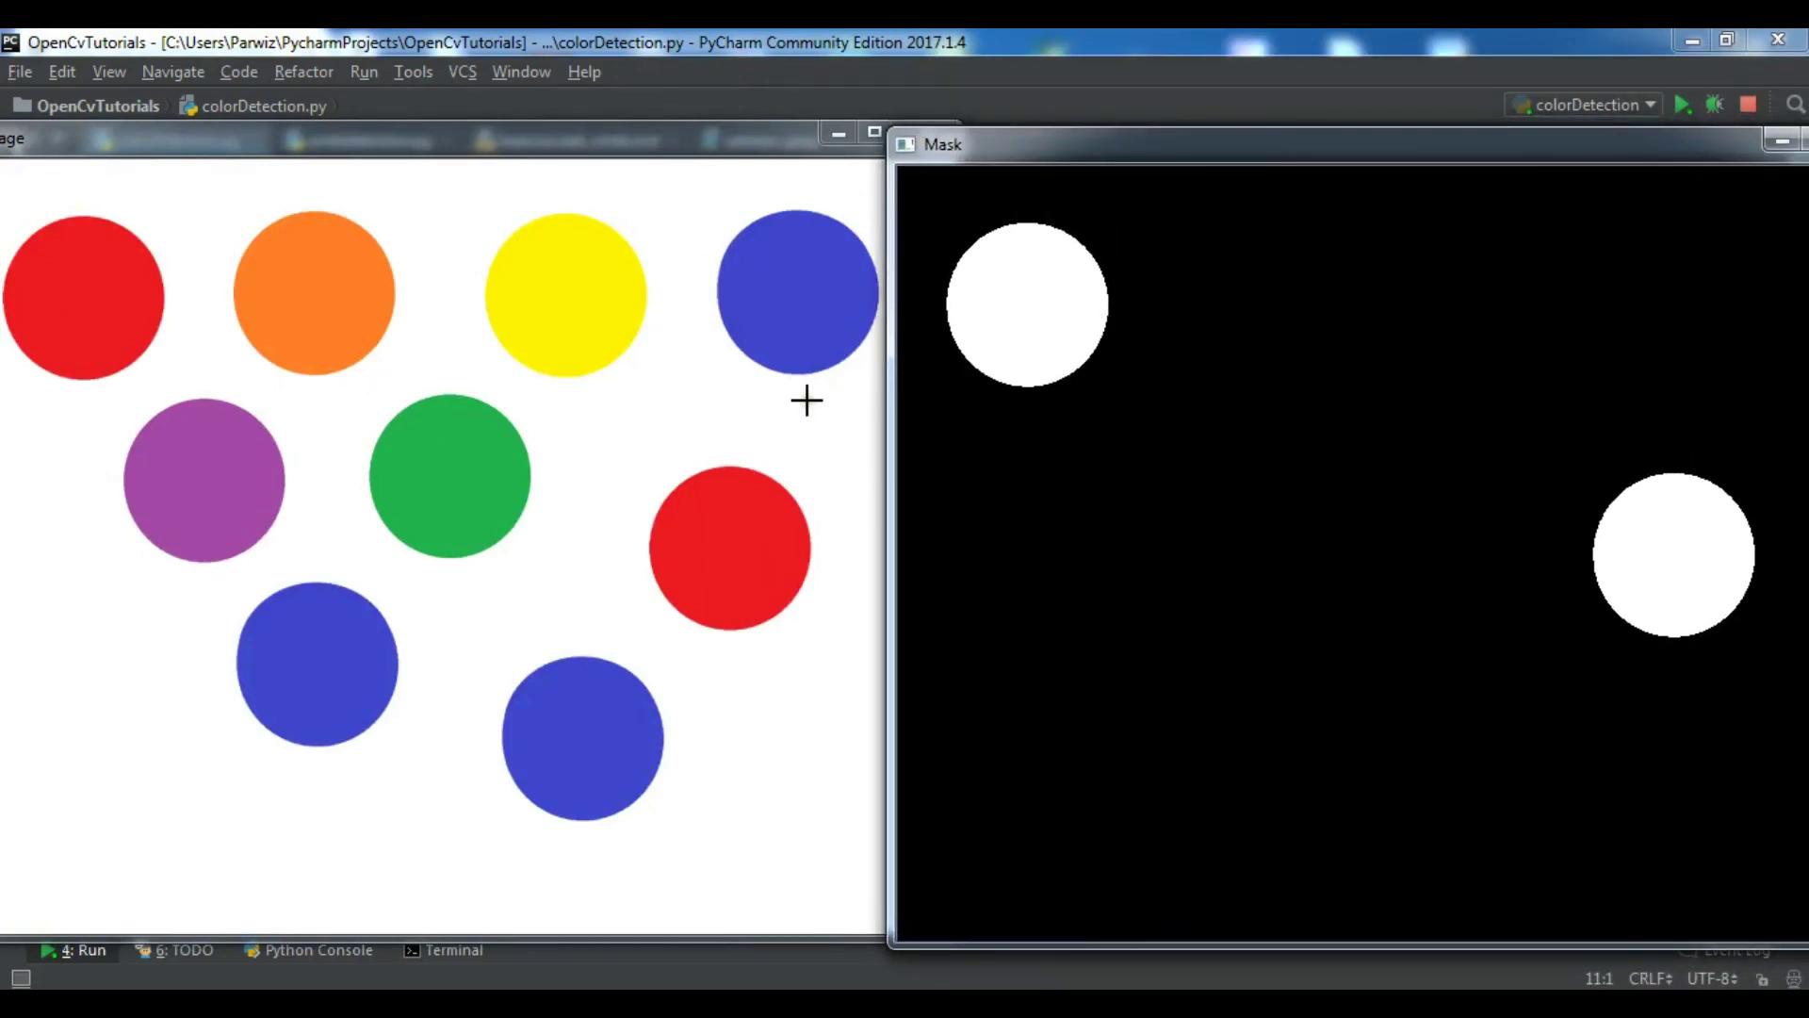
key("space")
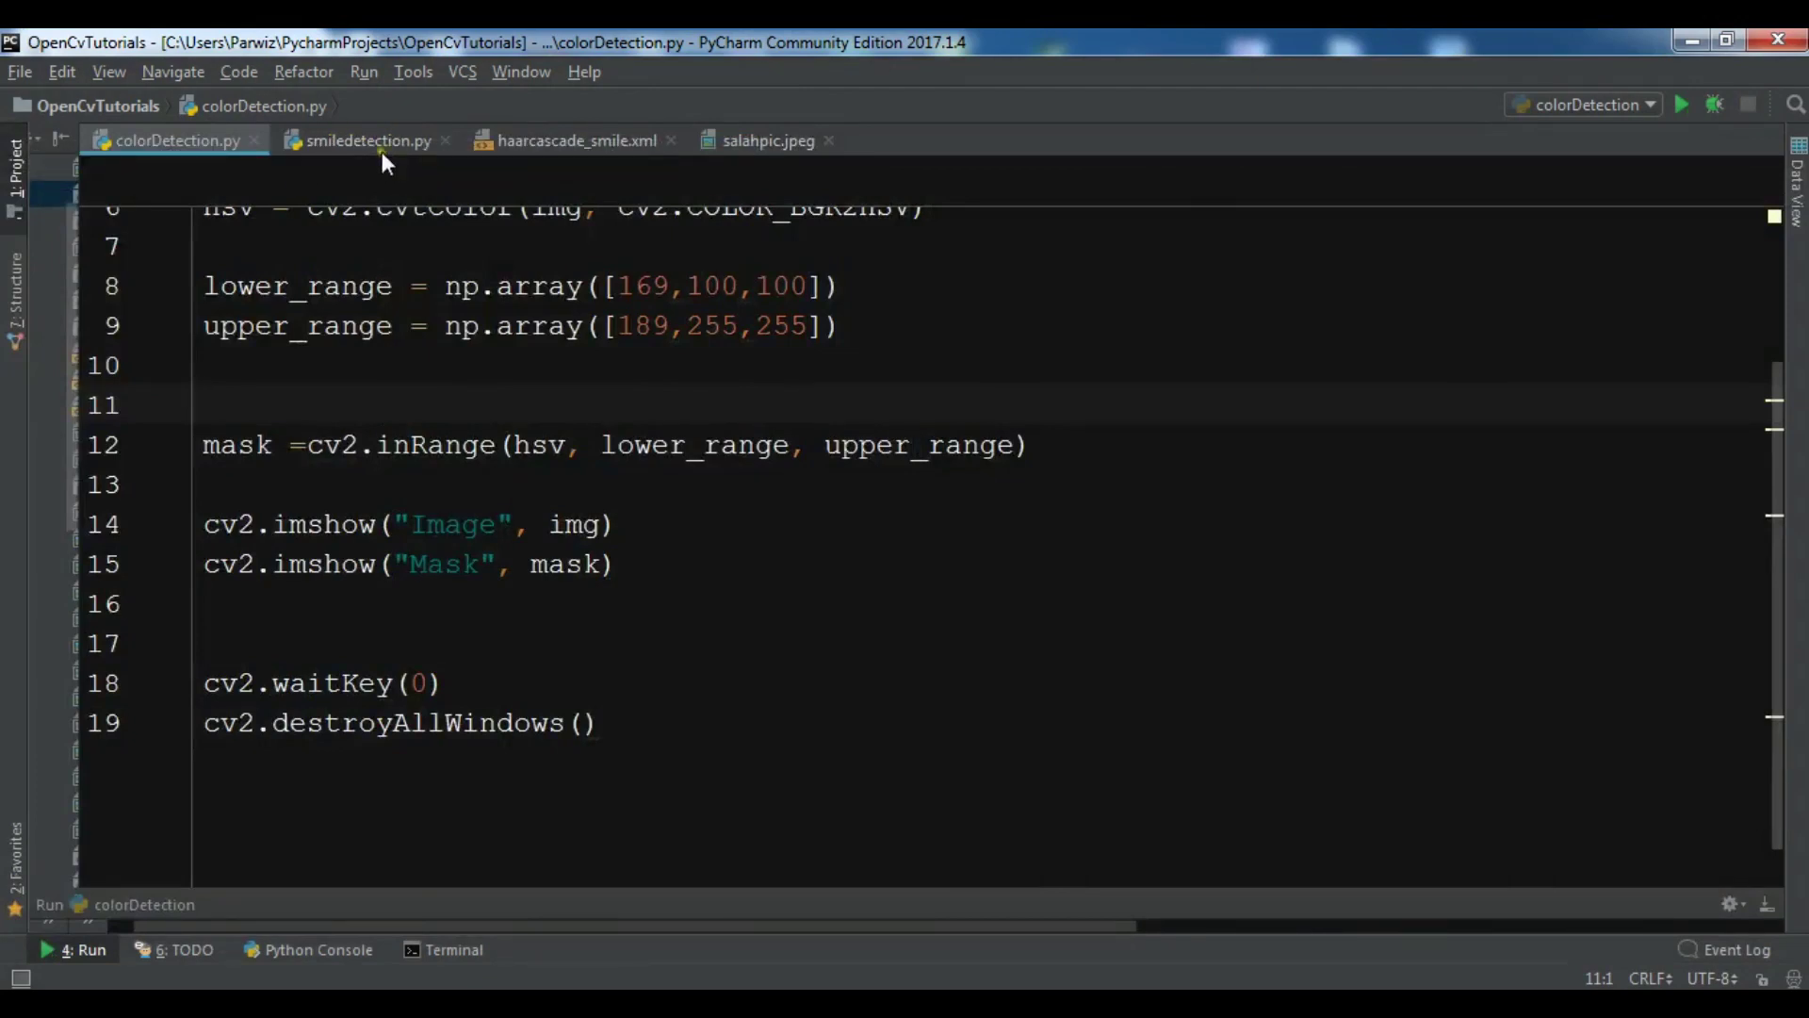
Step: Paste the smile Haar cascade XML from Chrome into haarcascade_smile.xml, then view salahpic.jpeg
left_click(365, 141)
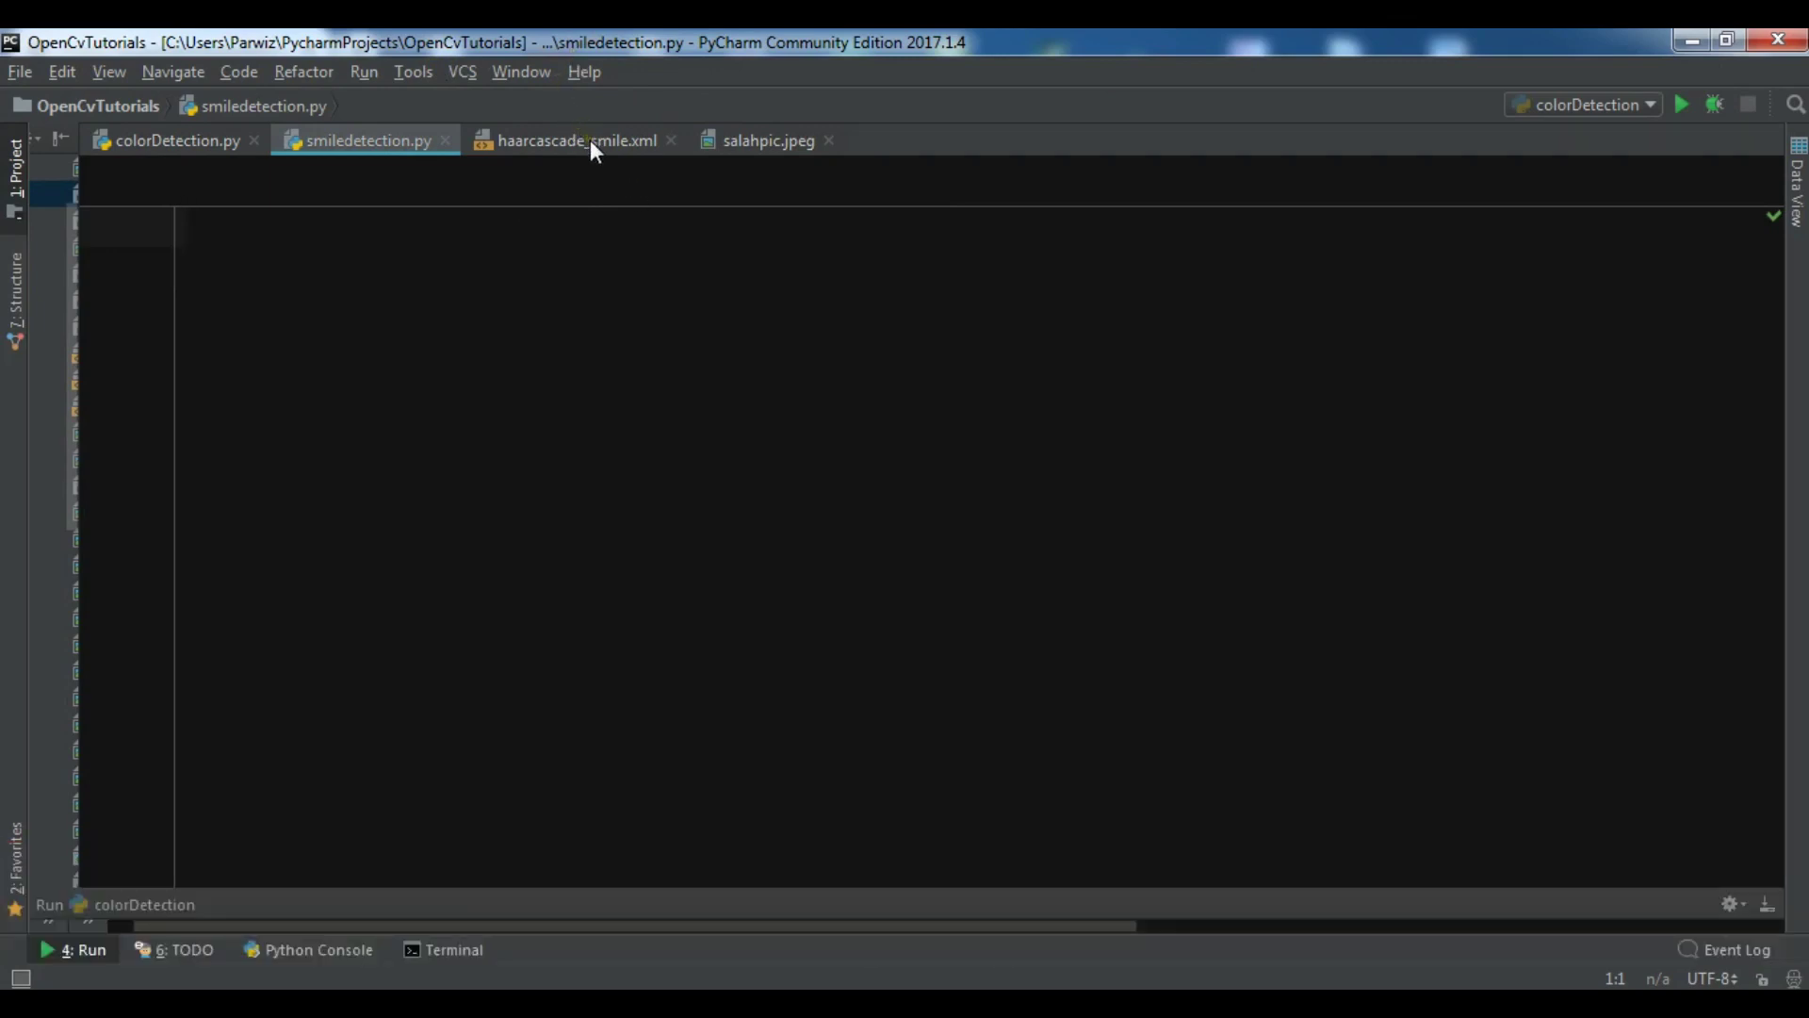
left_click(589, 140)
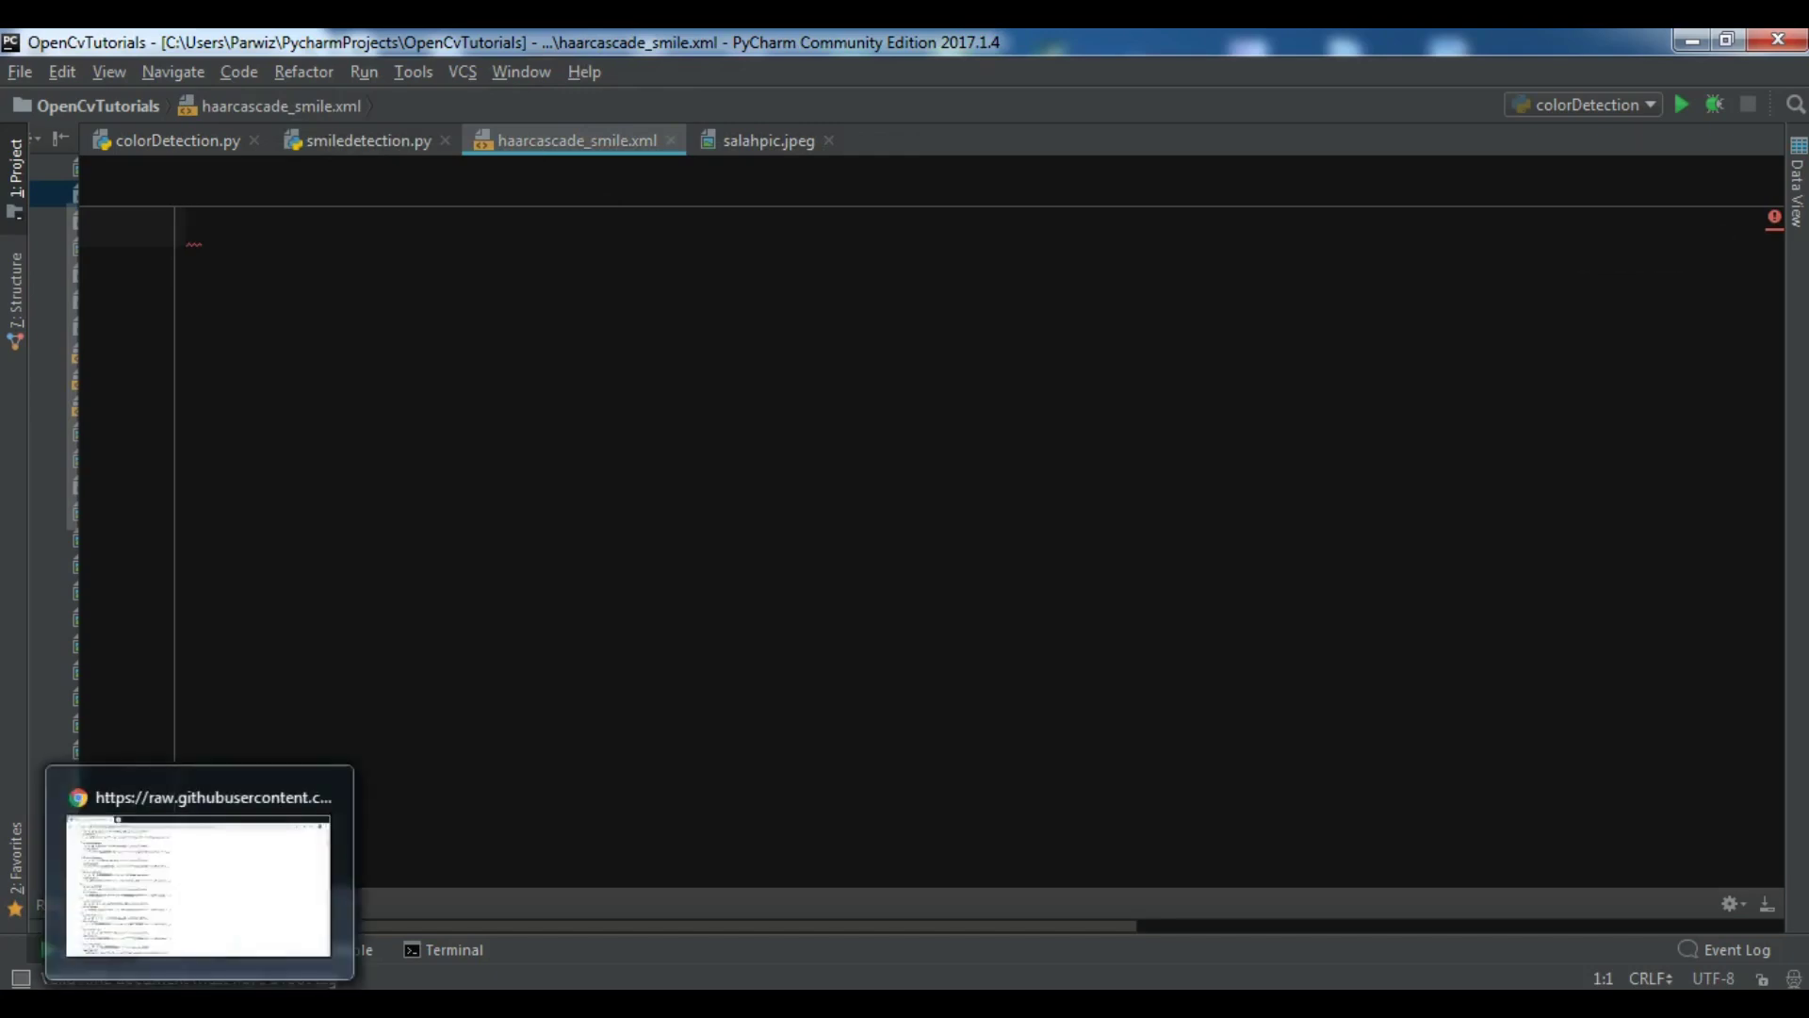
left_click(198, 1000)
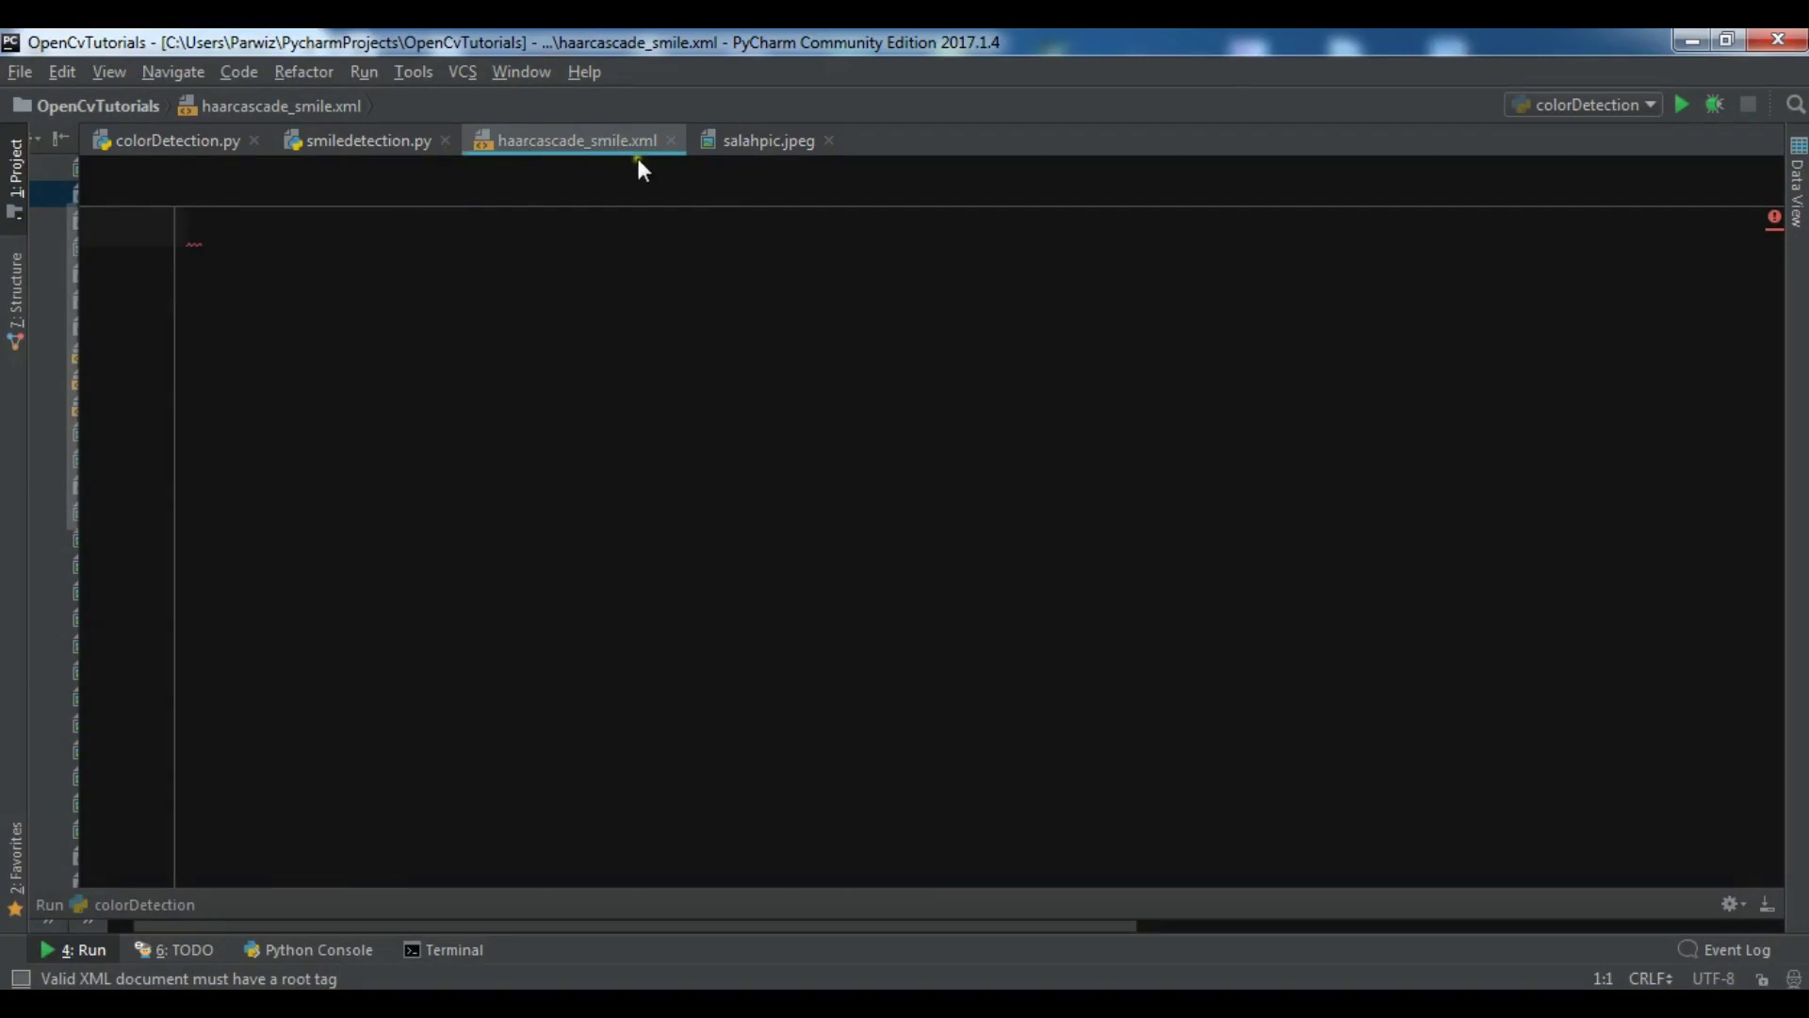
key("ctrl+v")
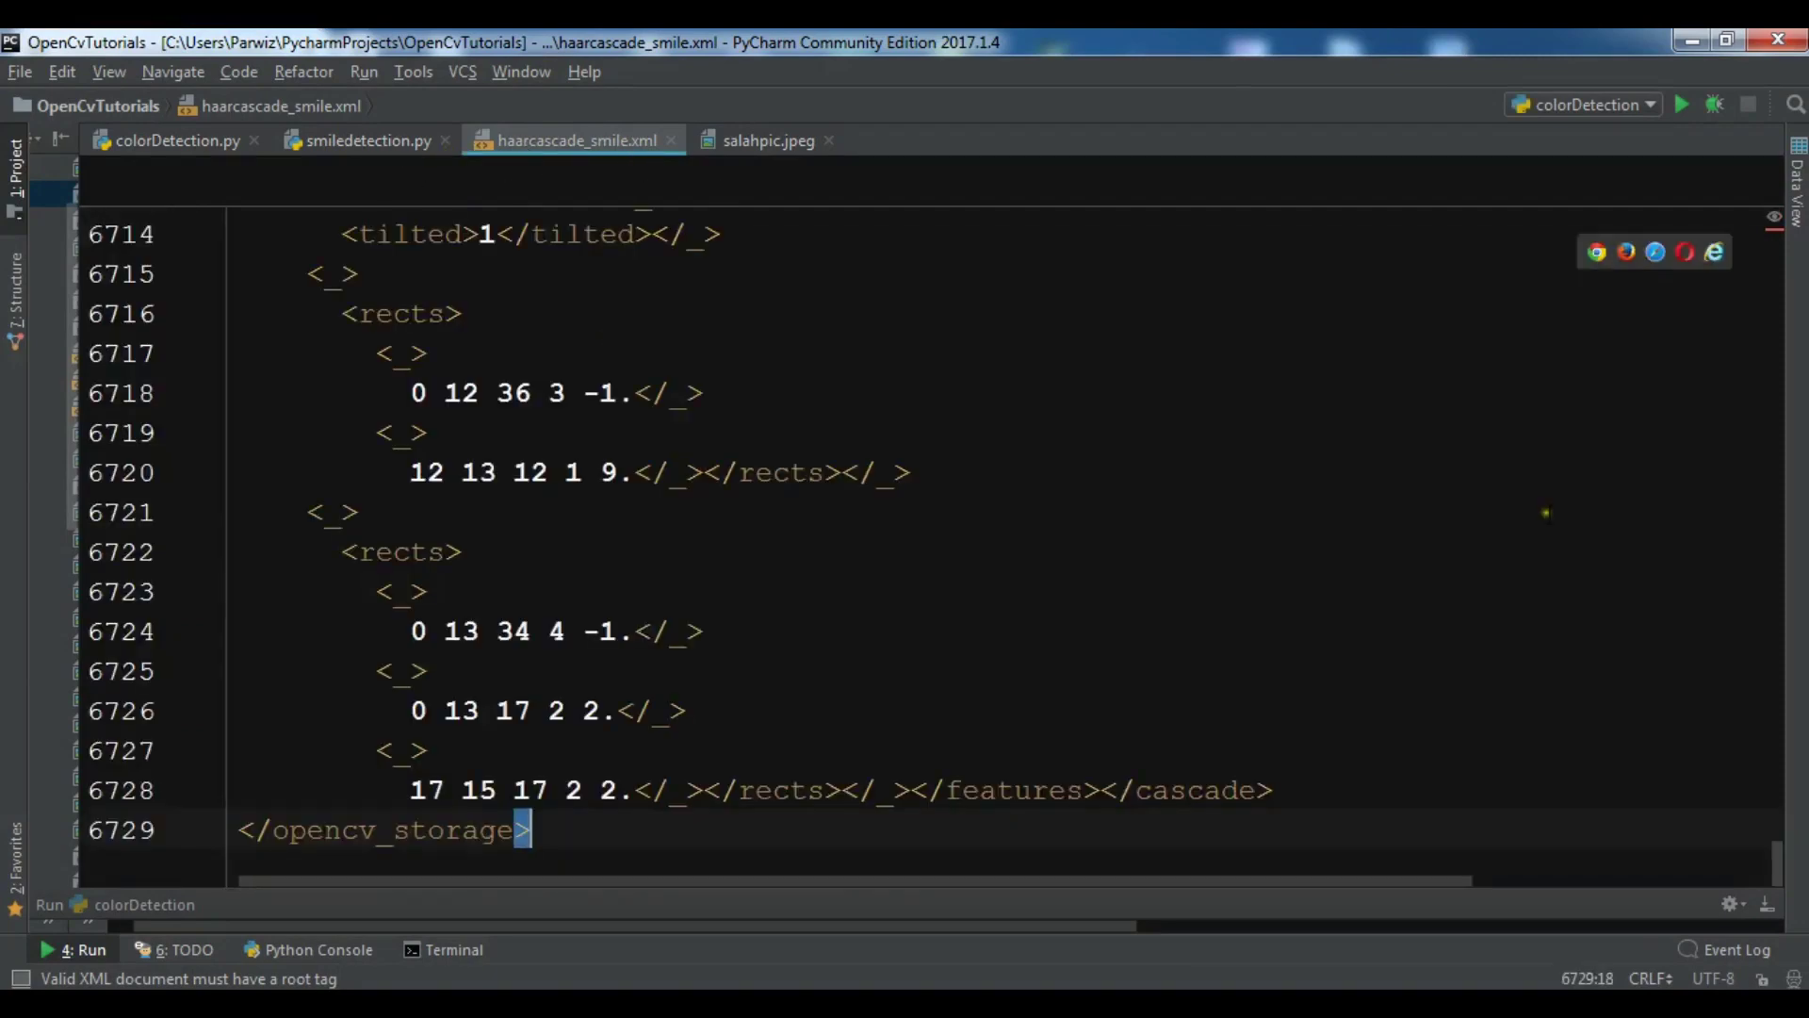
left_click(749, 140)
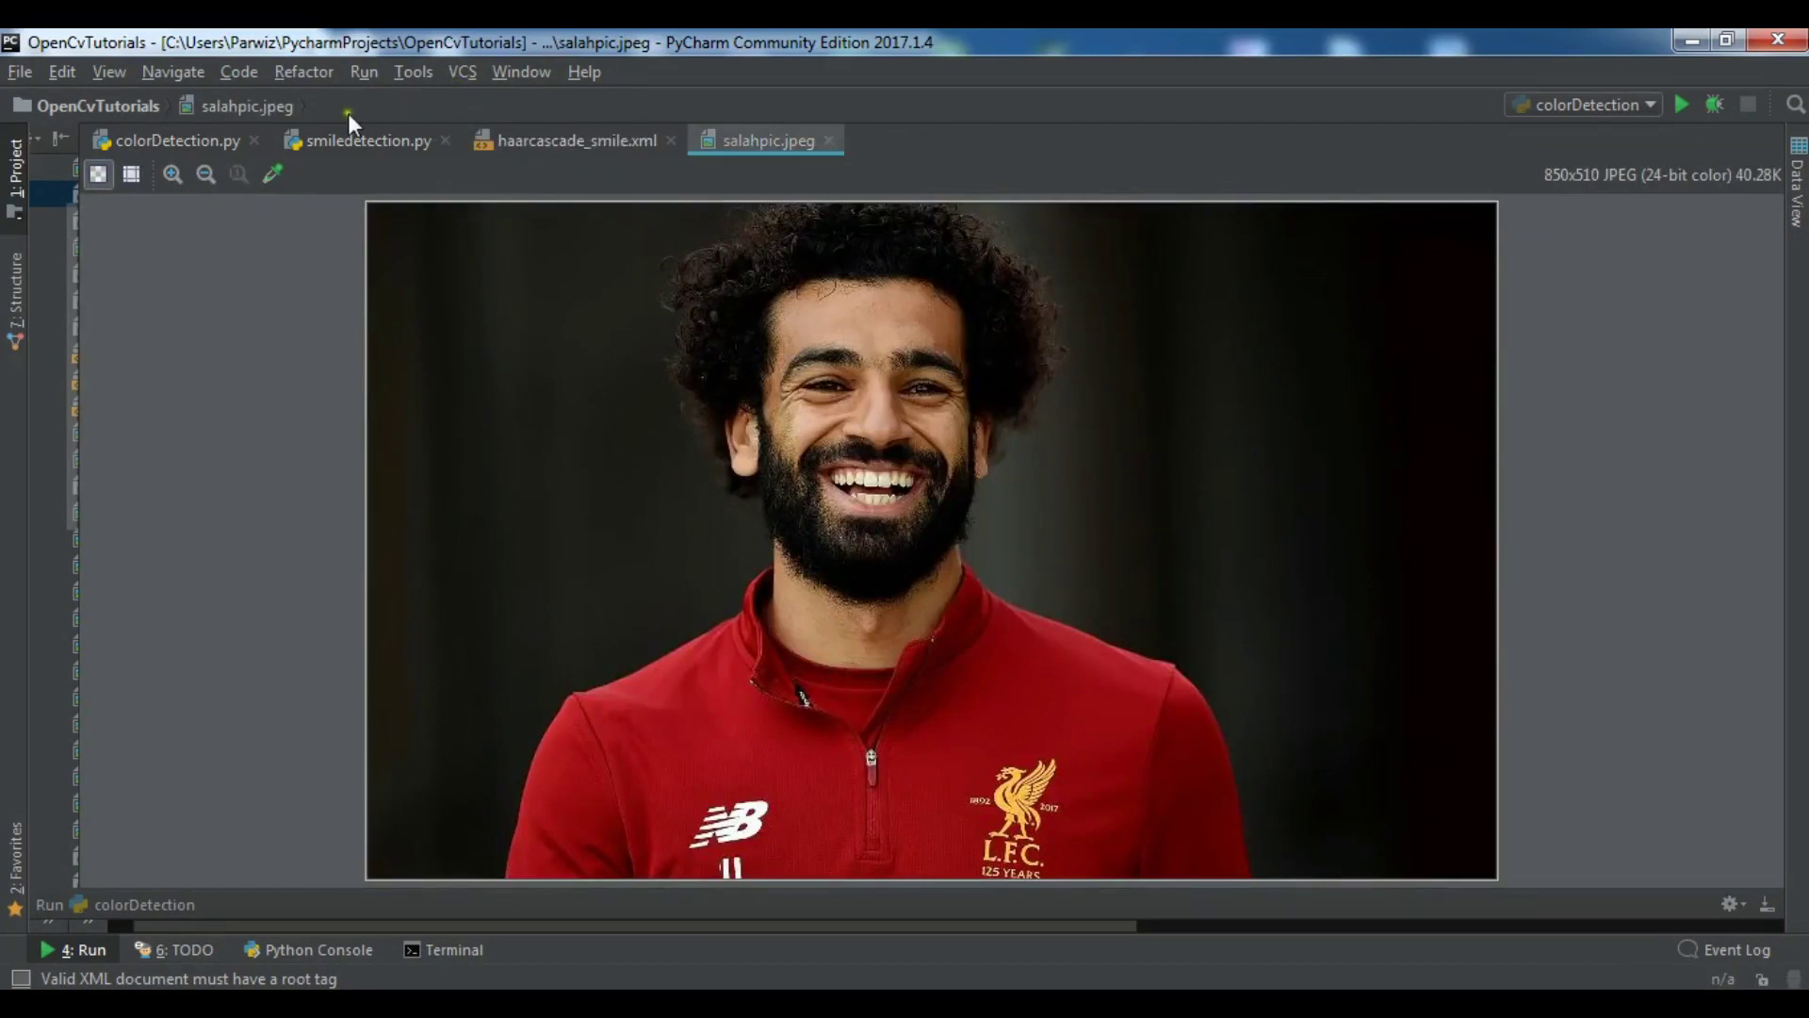
Step: Add image = cv2.imread("salahpic.jpeg") and smile_cascade = cv2.CascadeClassifier("") below the cv2 import
left_click(344, 143)
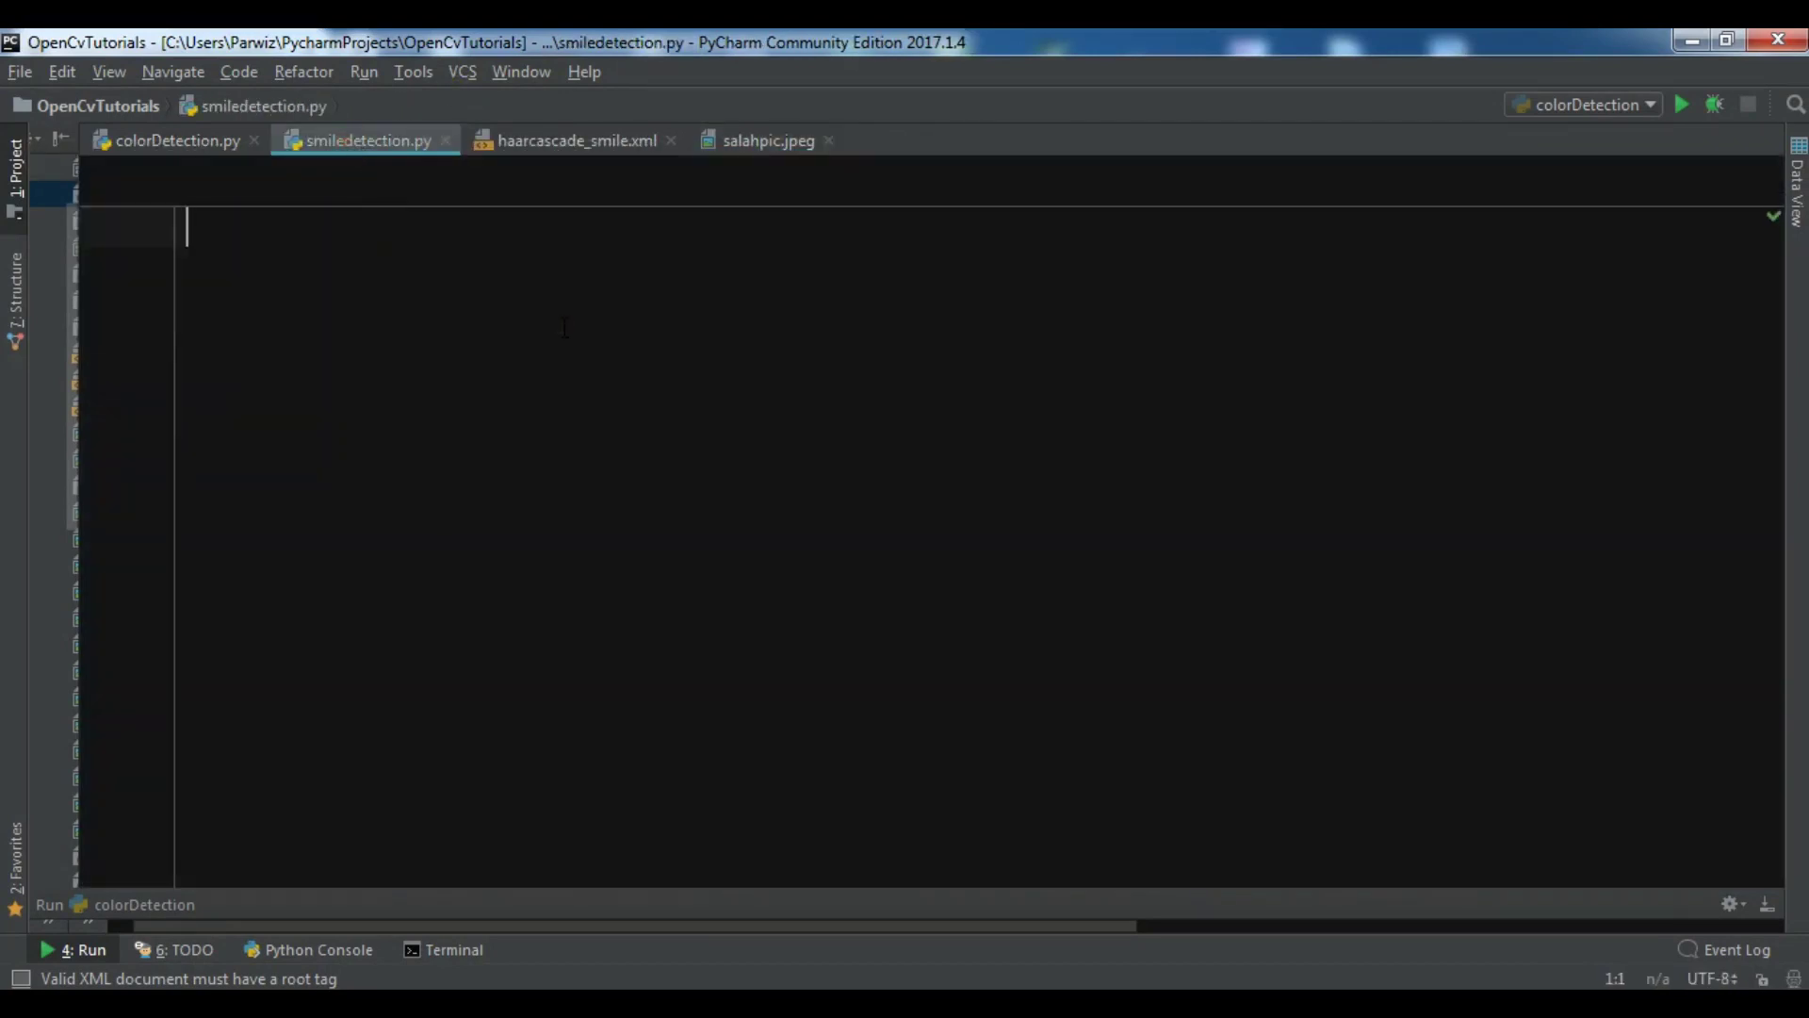
type("import ")
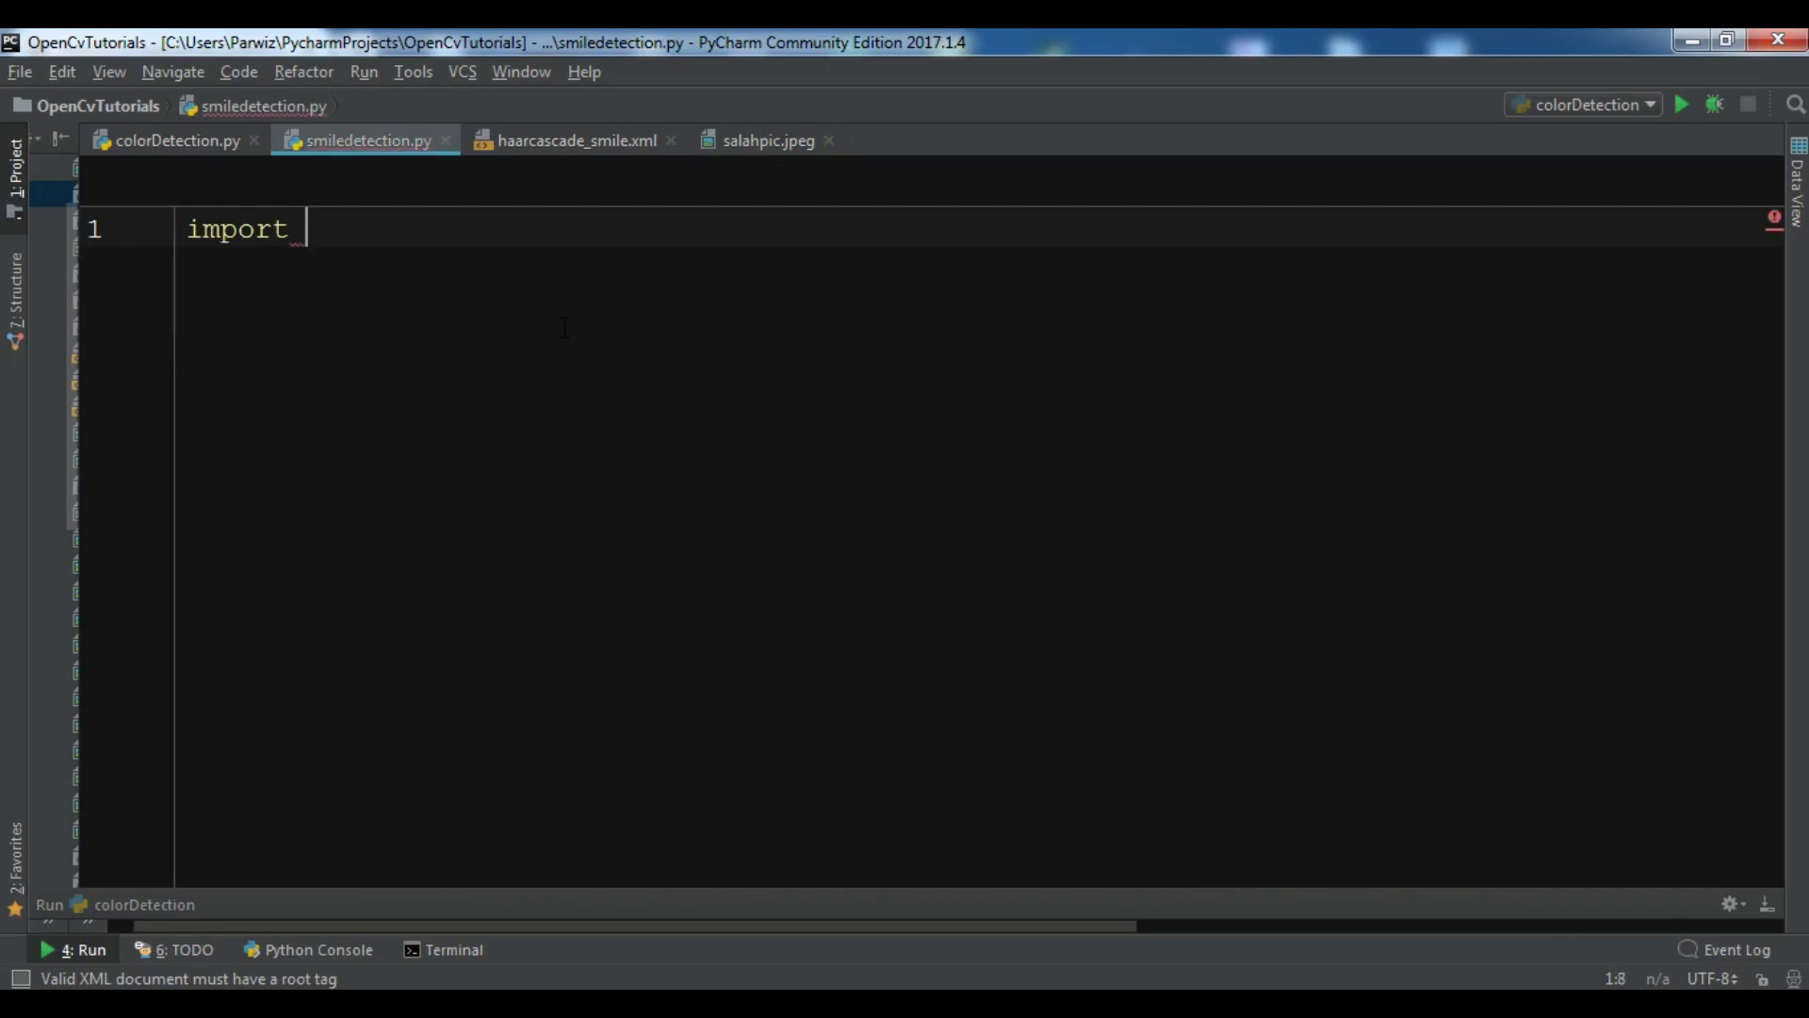
type("cv2")
key("Return")
key("Return")
key("Return")
key("Return")
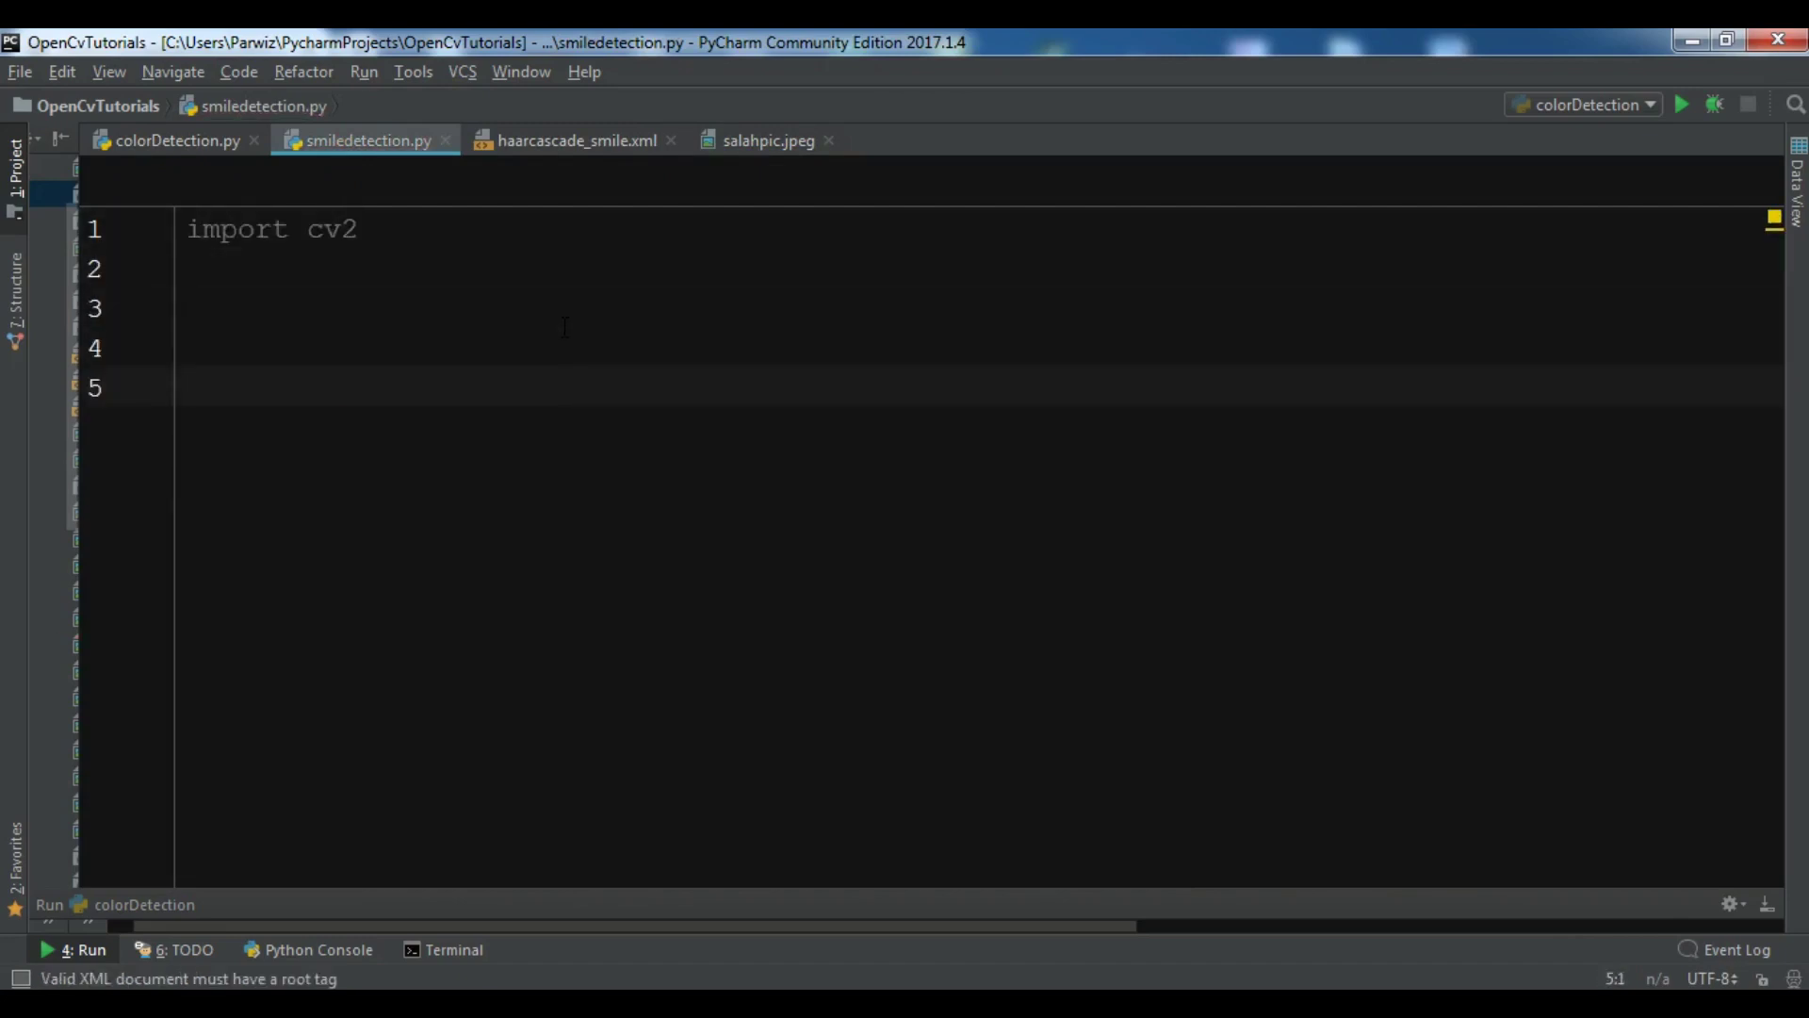
type("image")
type(" = cv2.")
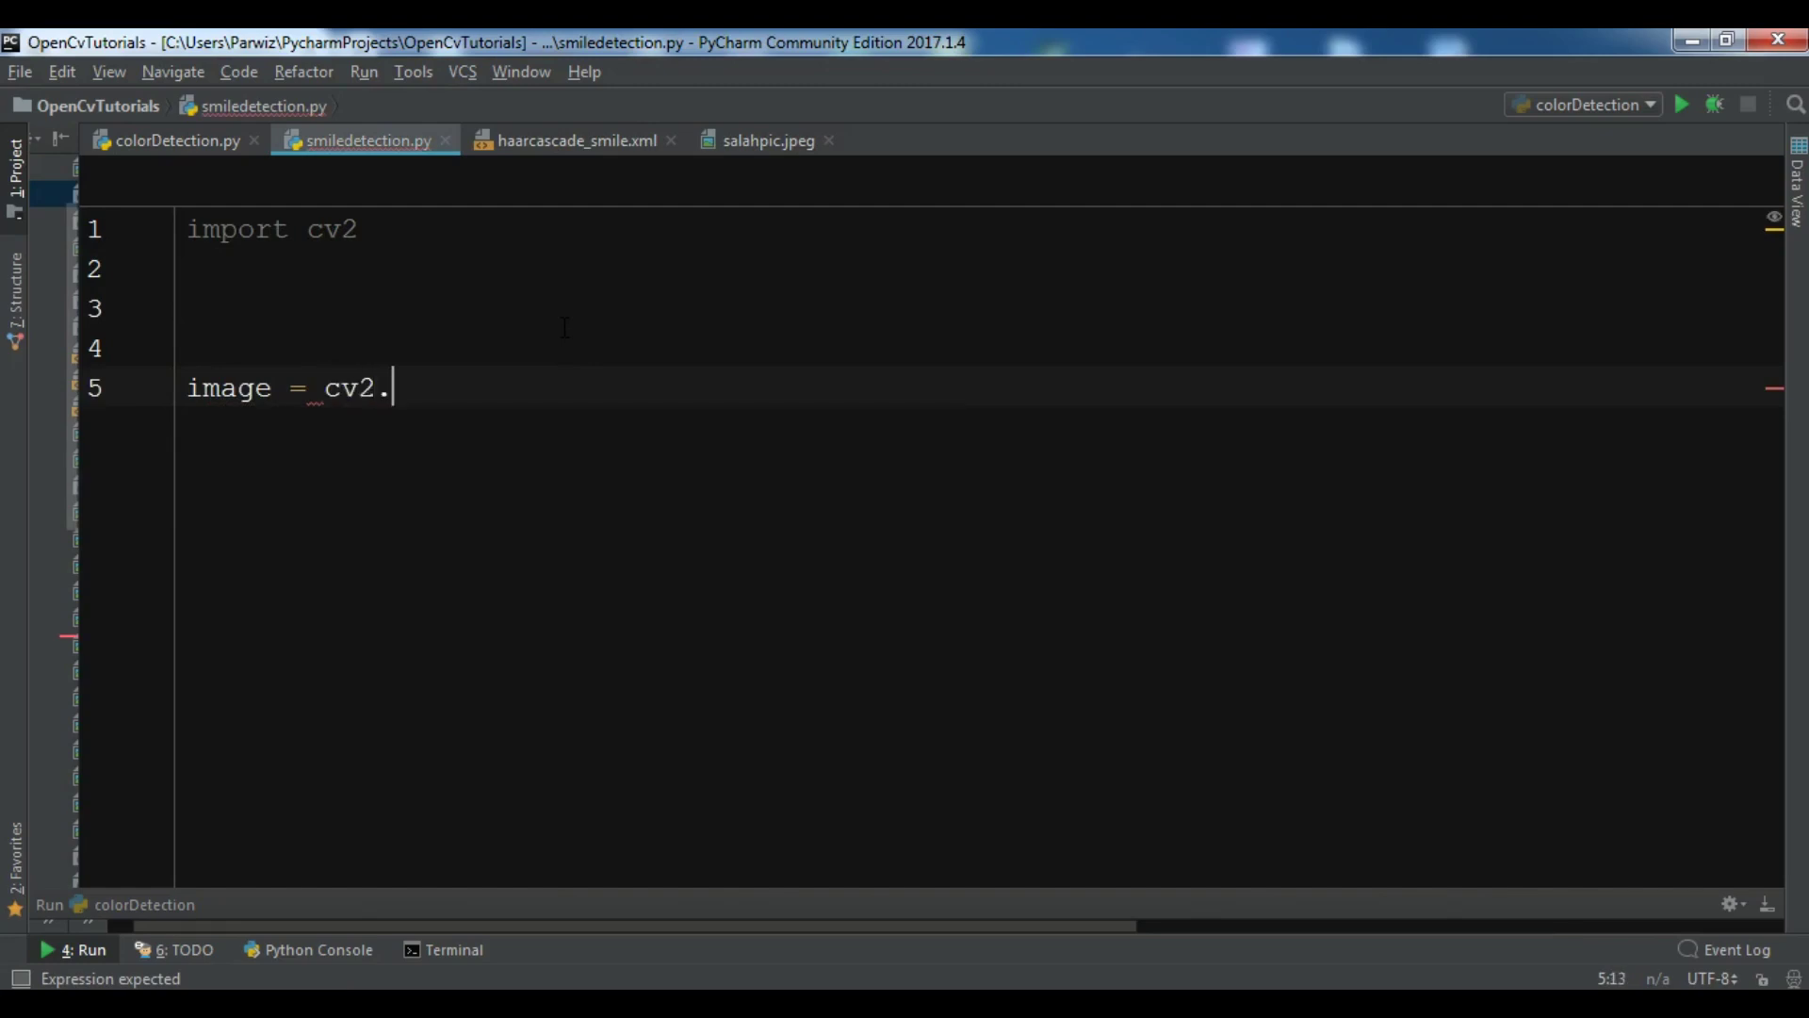
type("imread(")
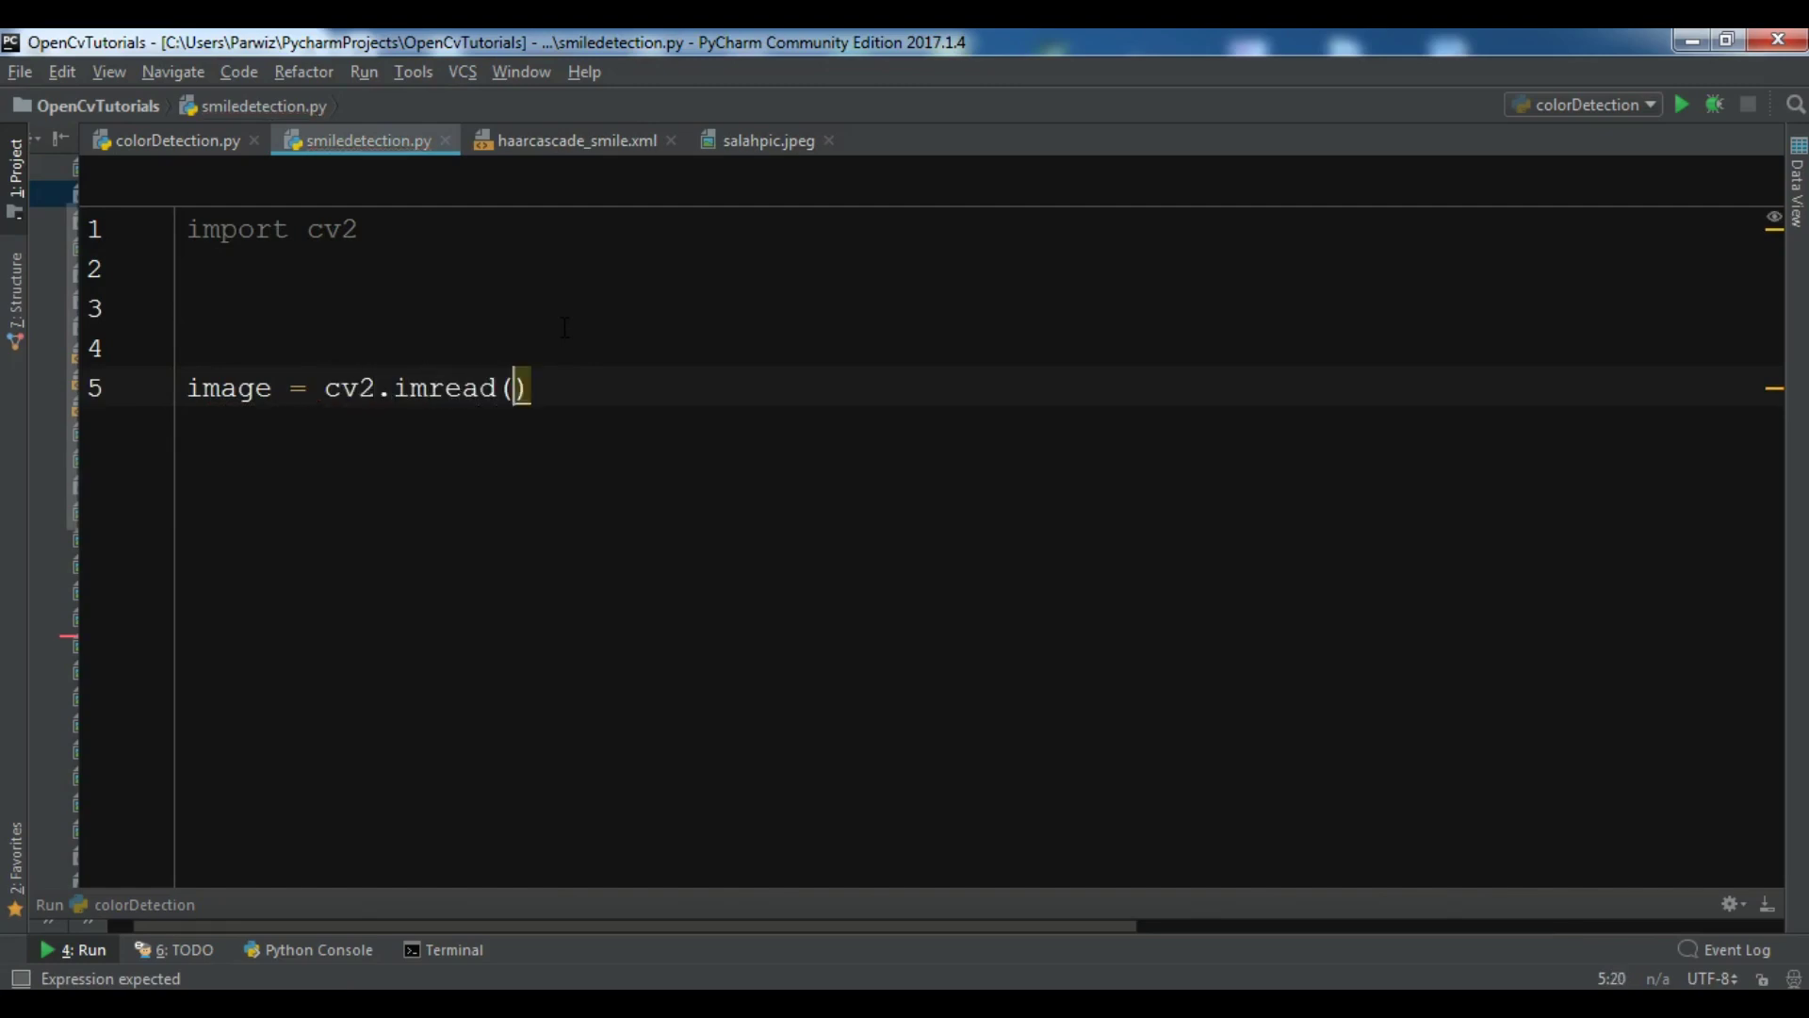
type("\"")
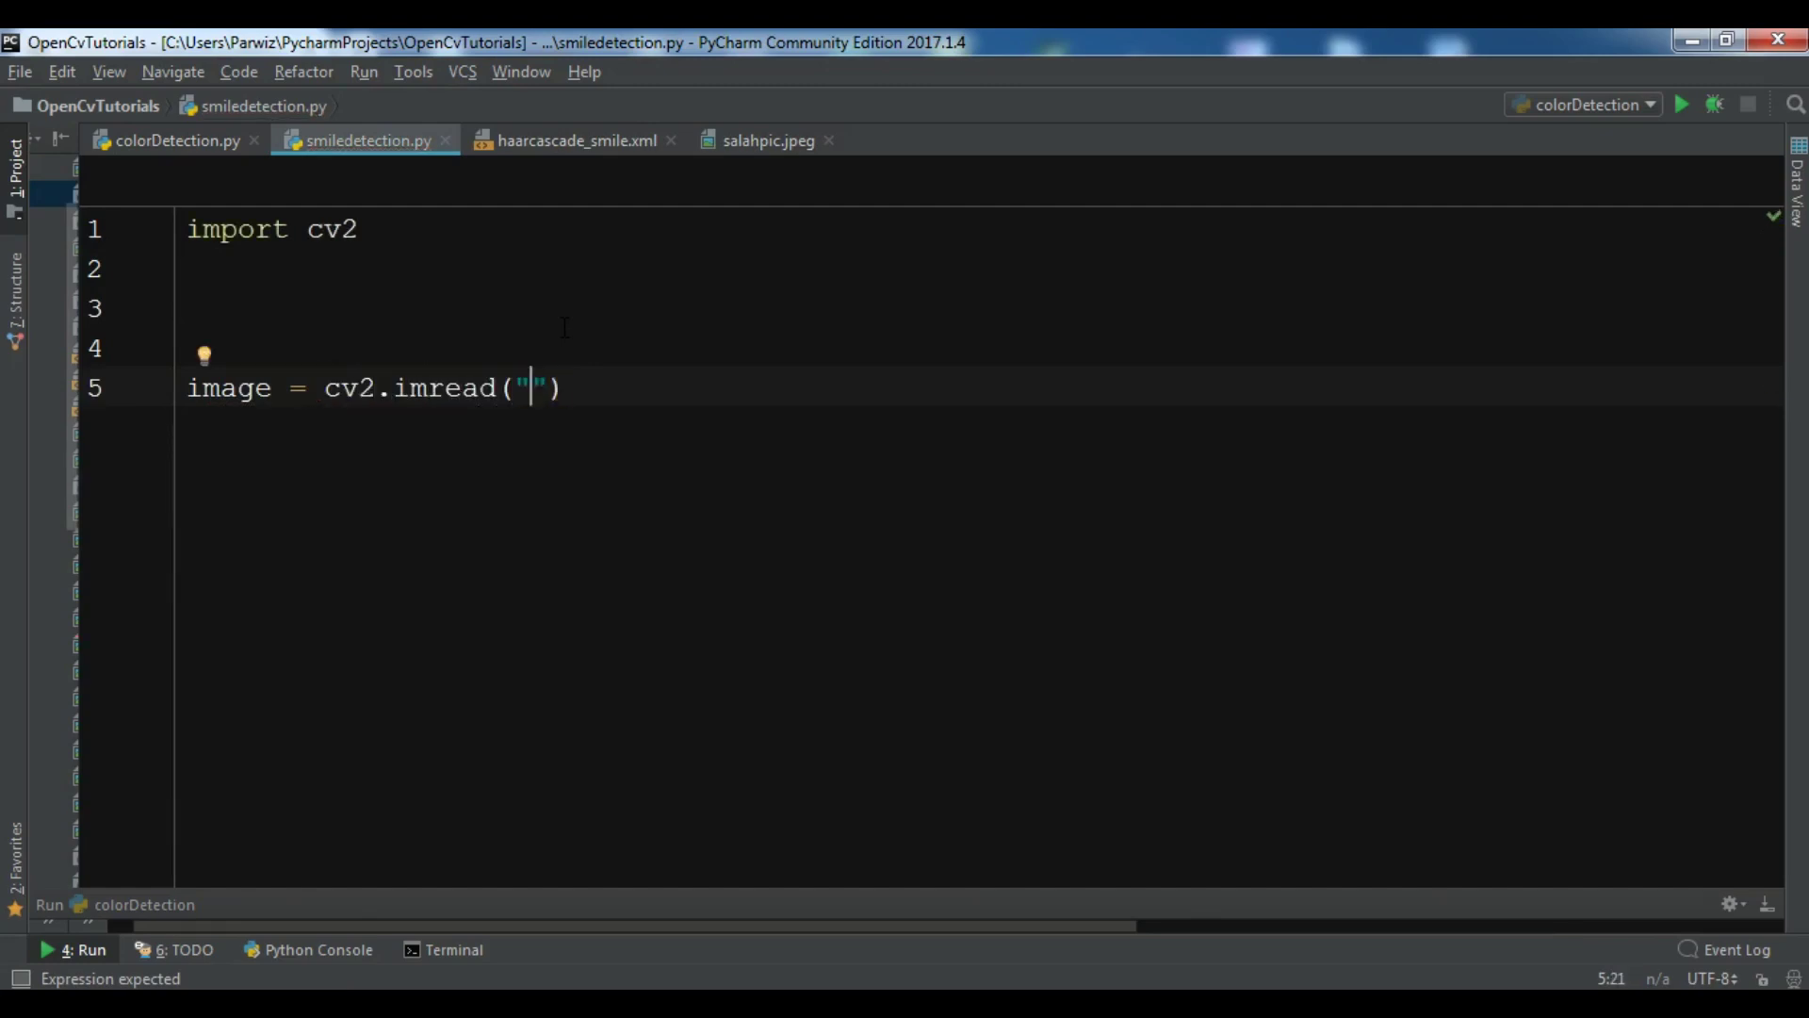
type("salahp")
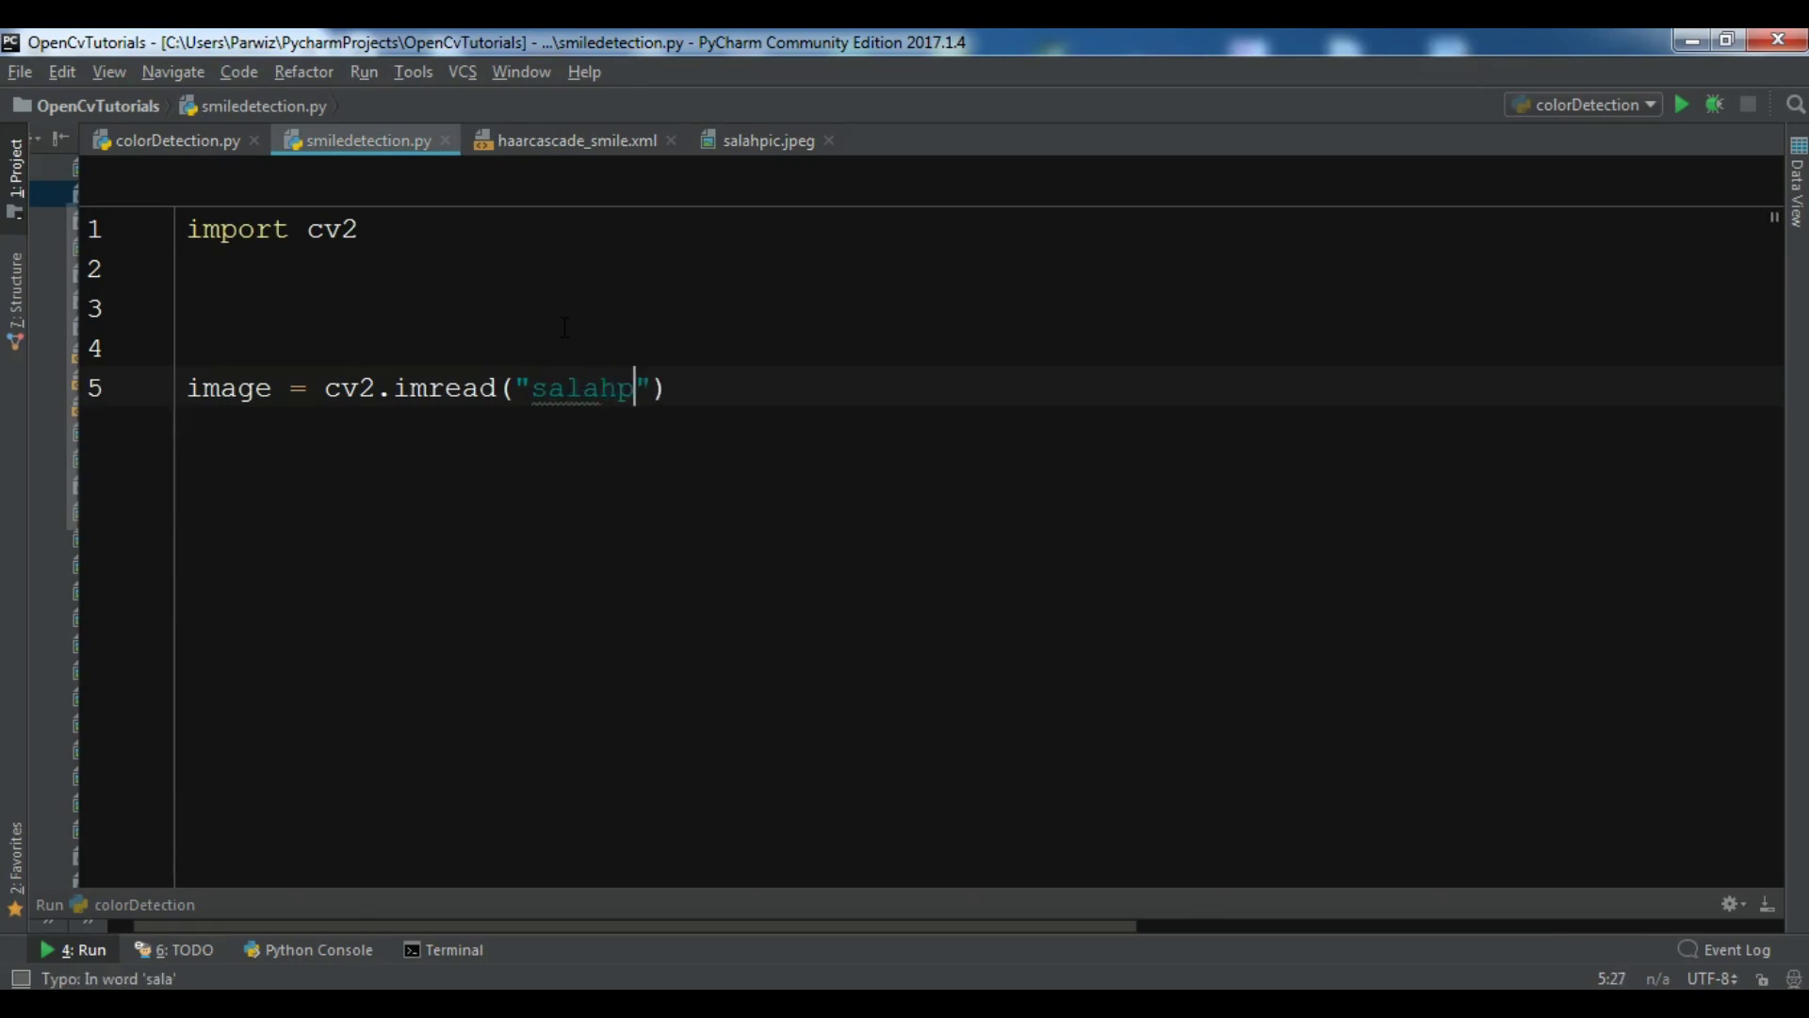
type("ic.")
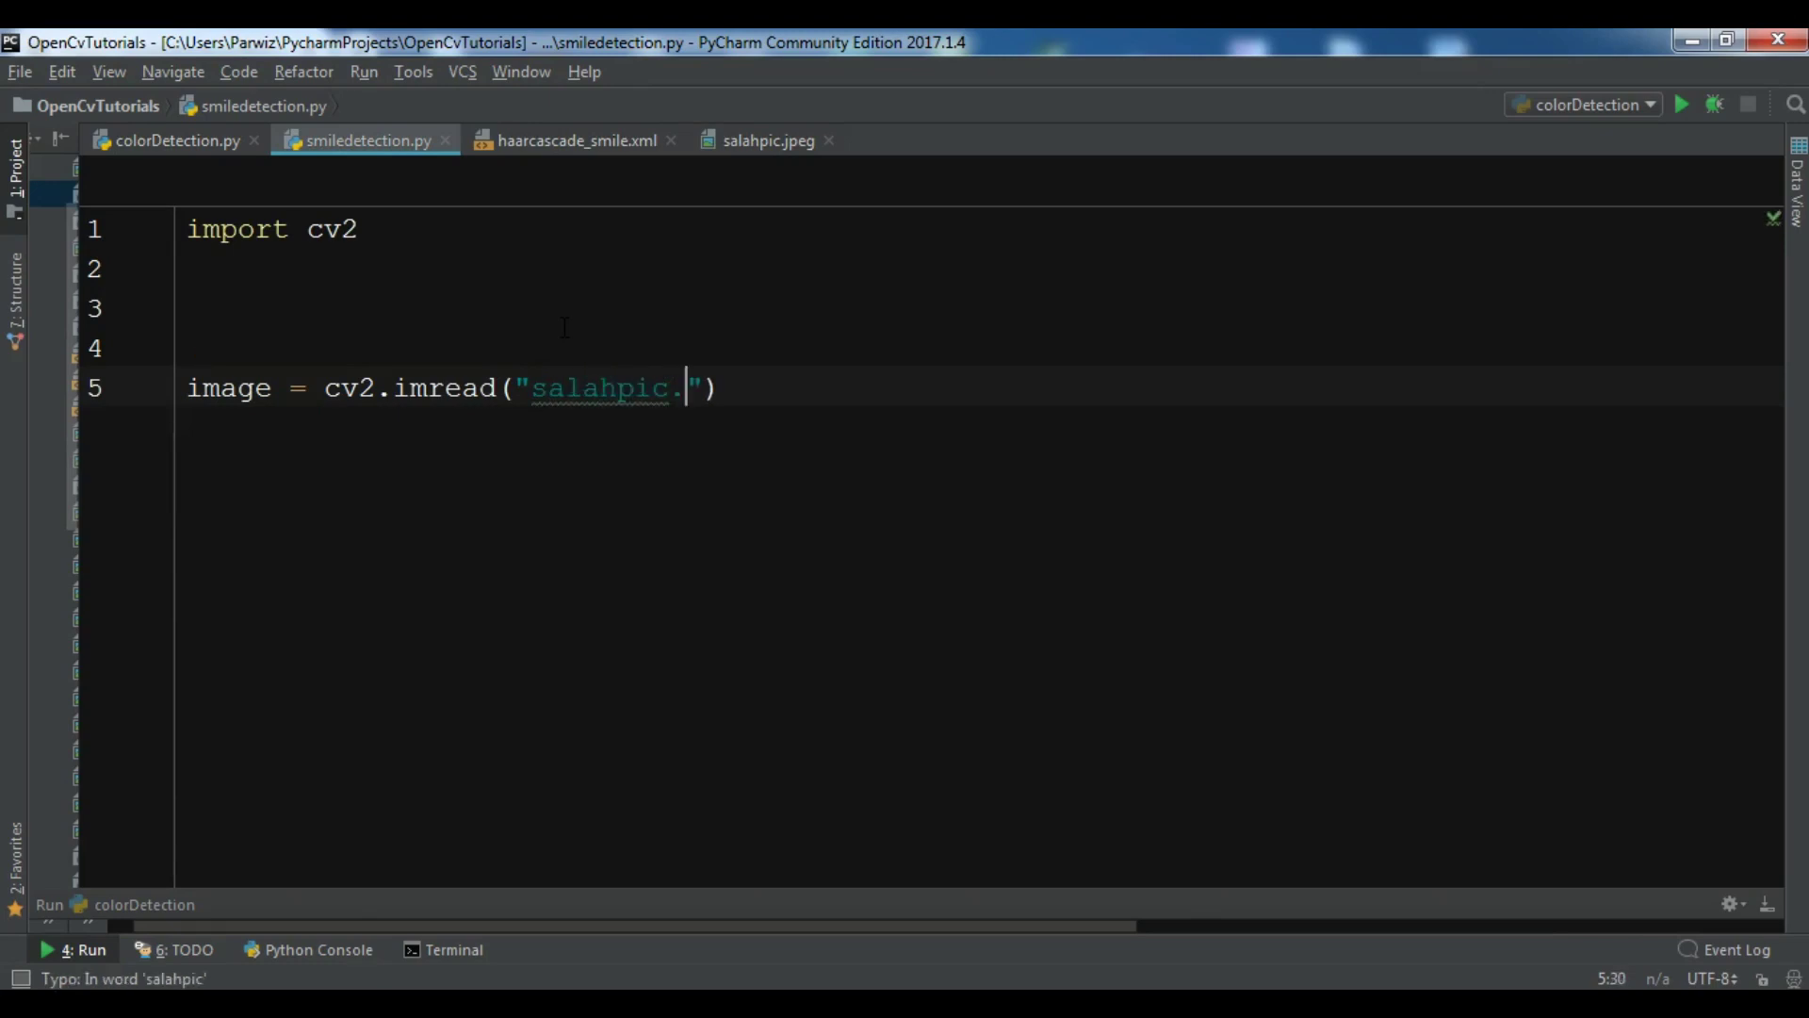
type("jpeg")
key("End")
key("Return")
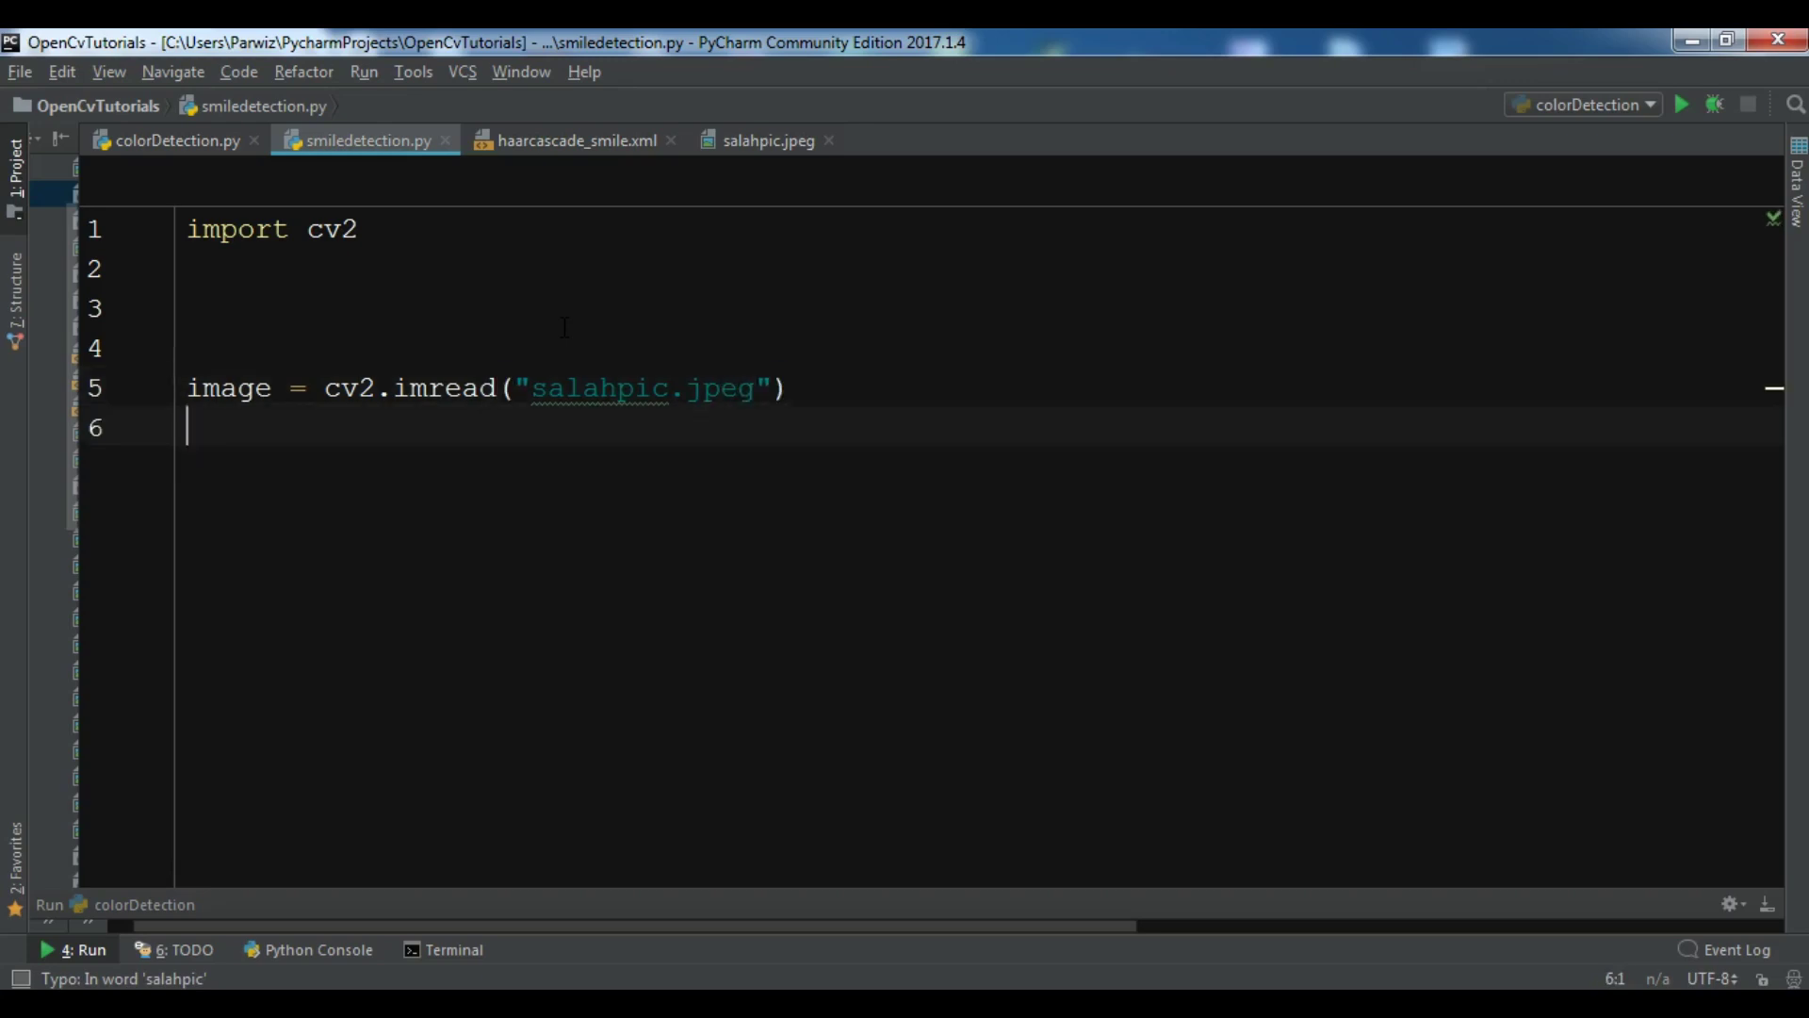
type("smile")
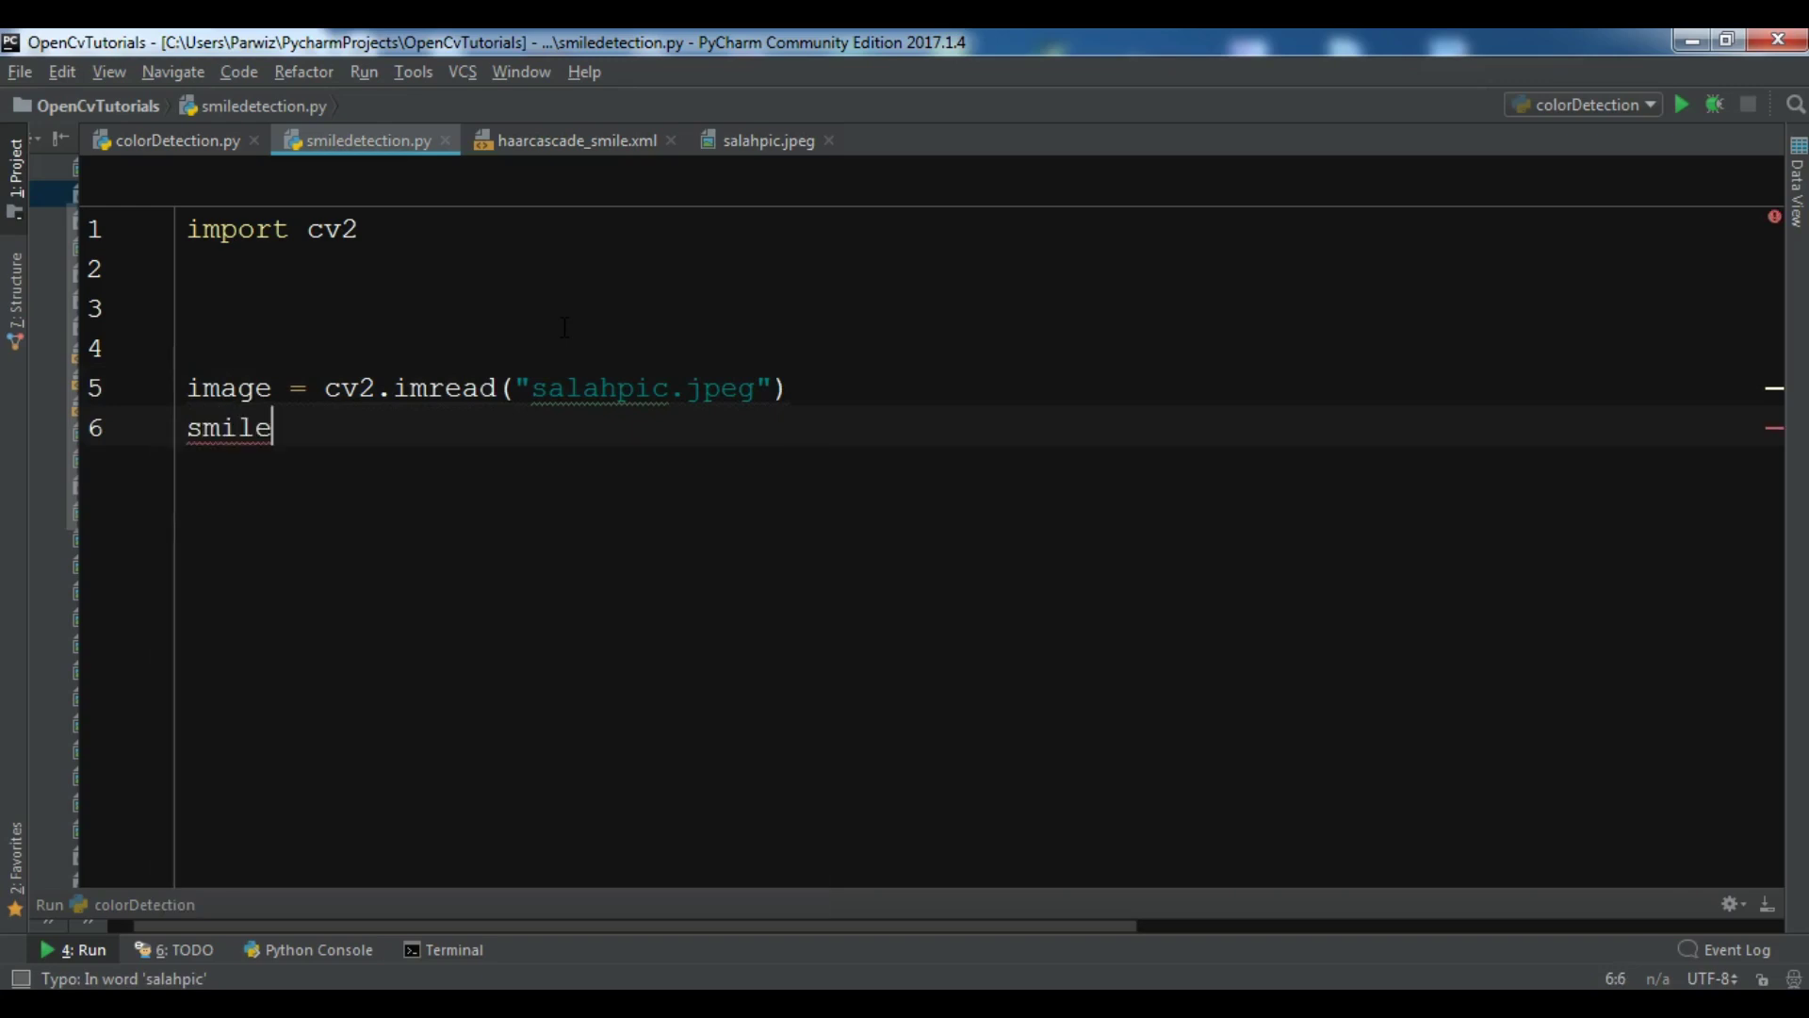
type("_cas")
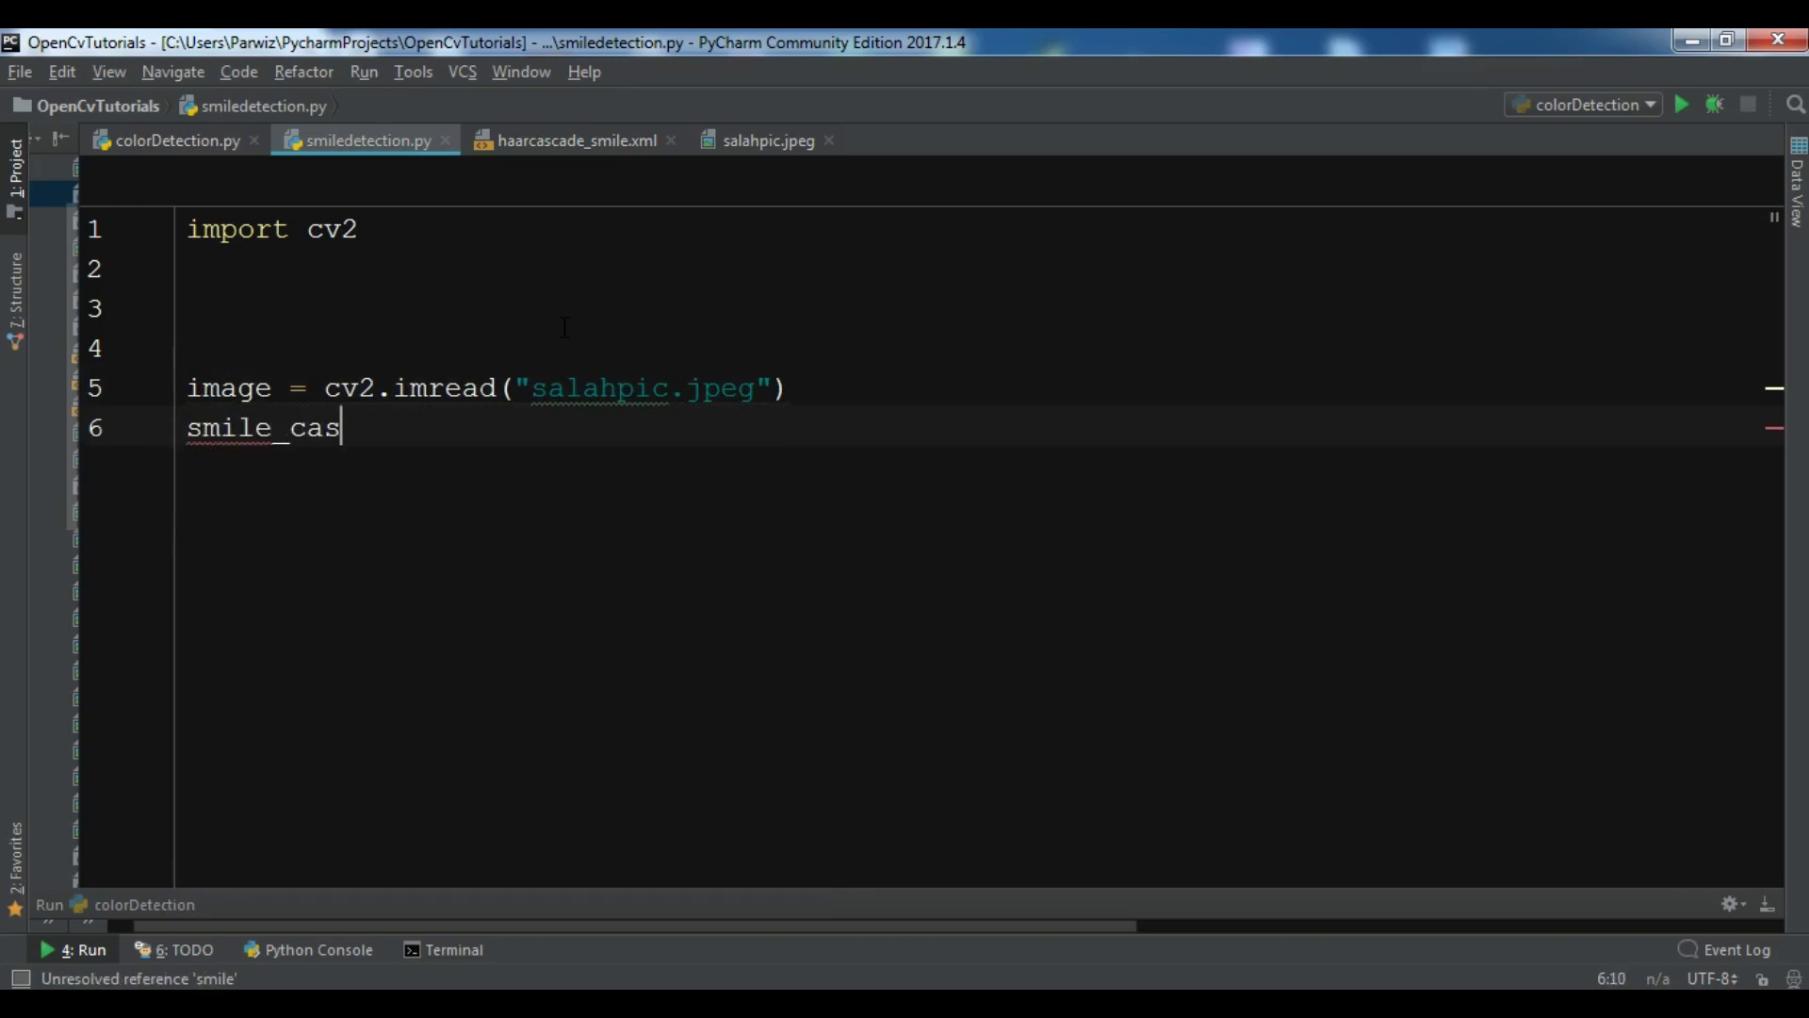
type("cade = ")
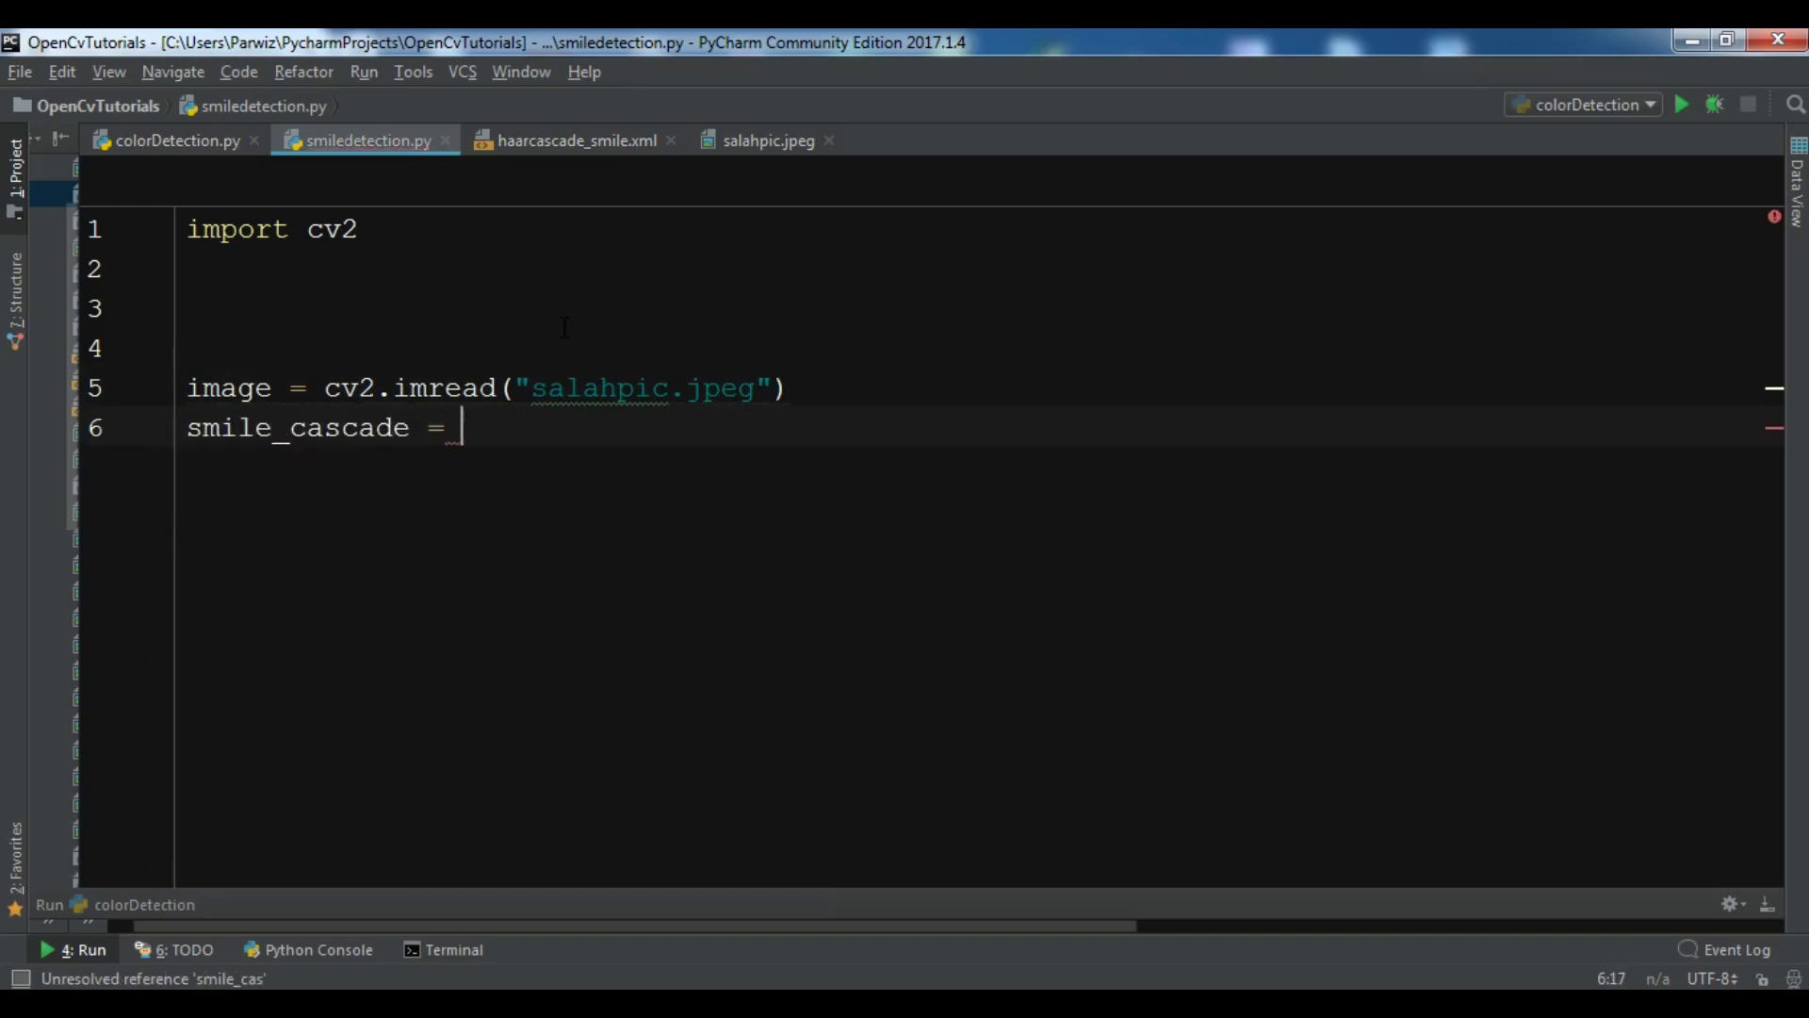
type("cv2.")
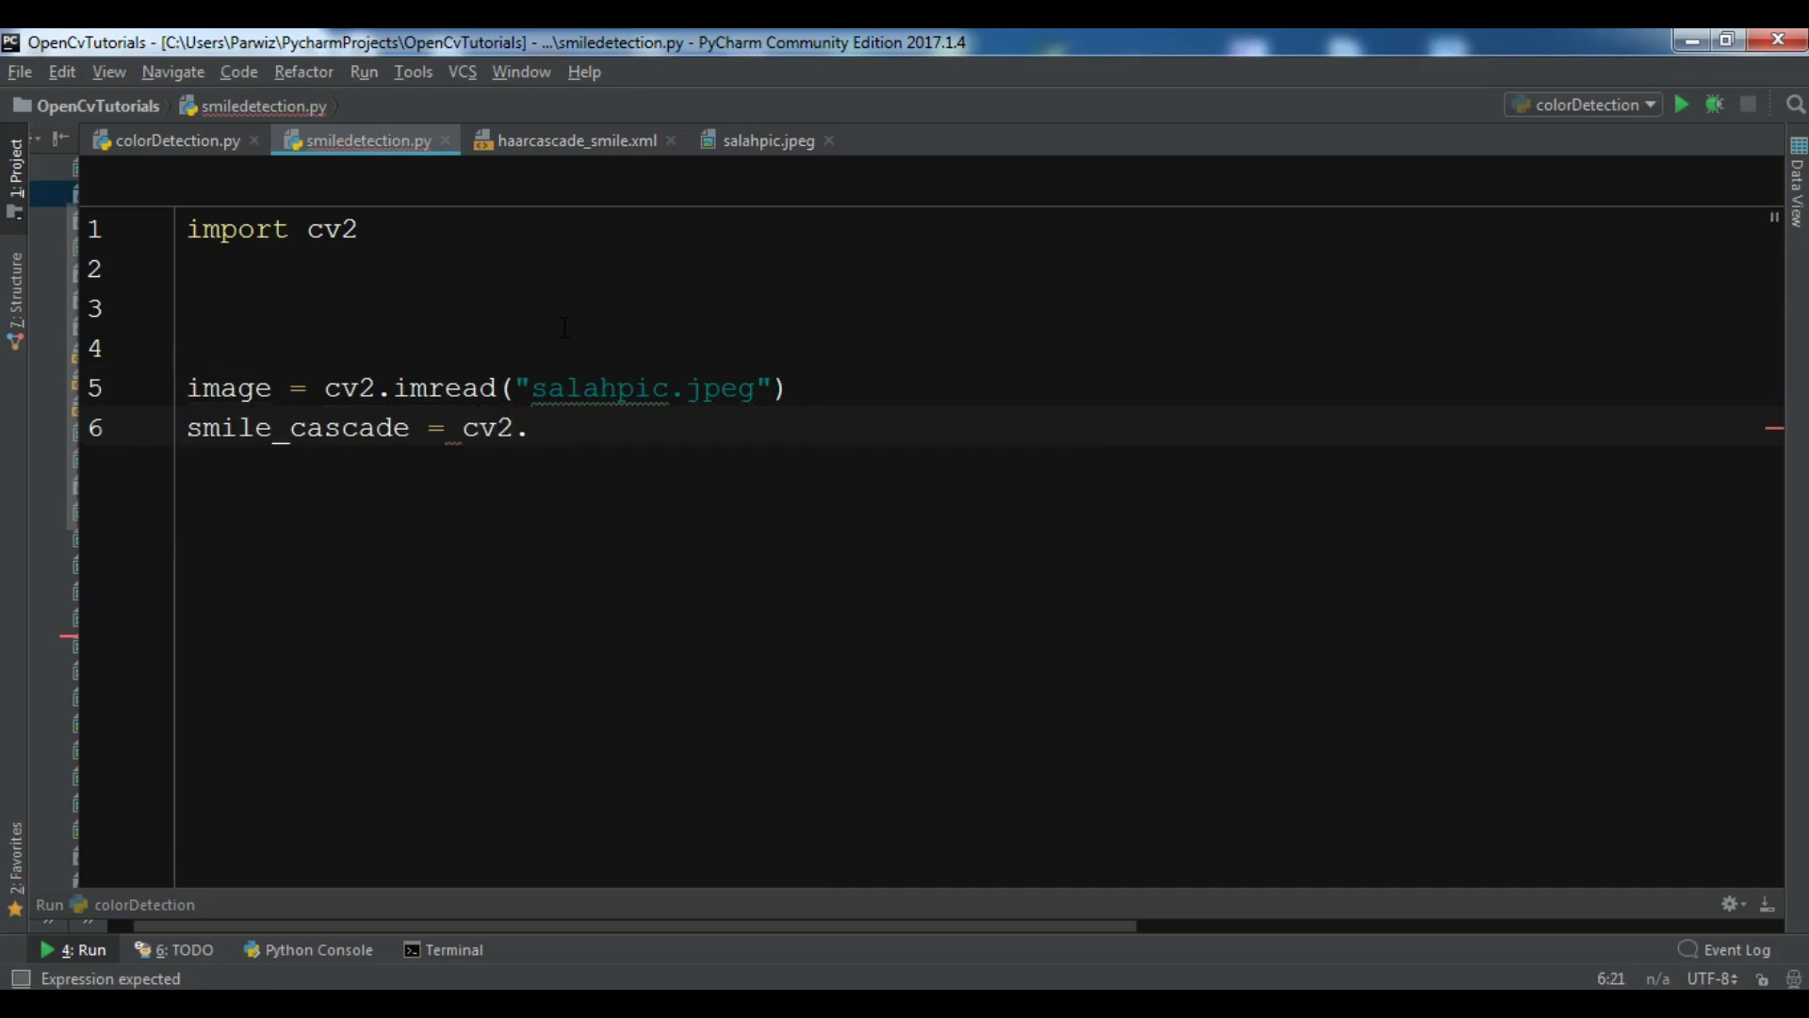
type("Casca")
type("deClass")
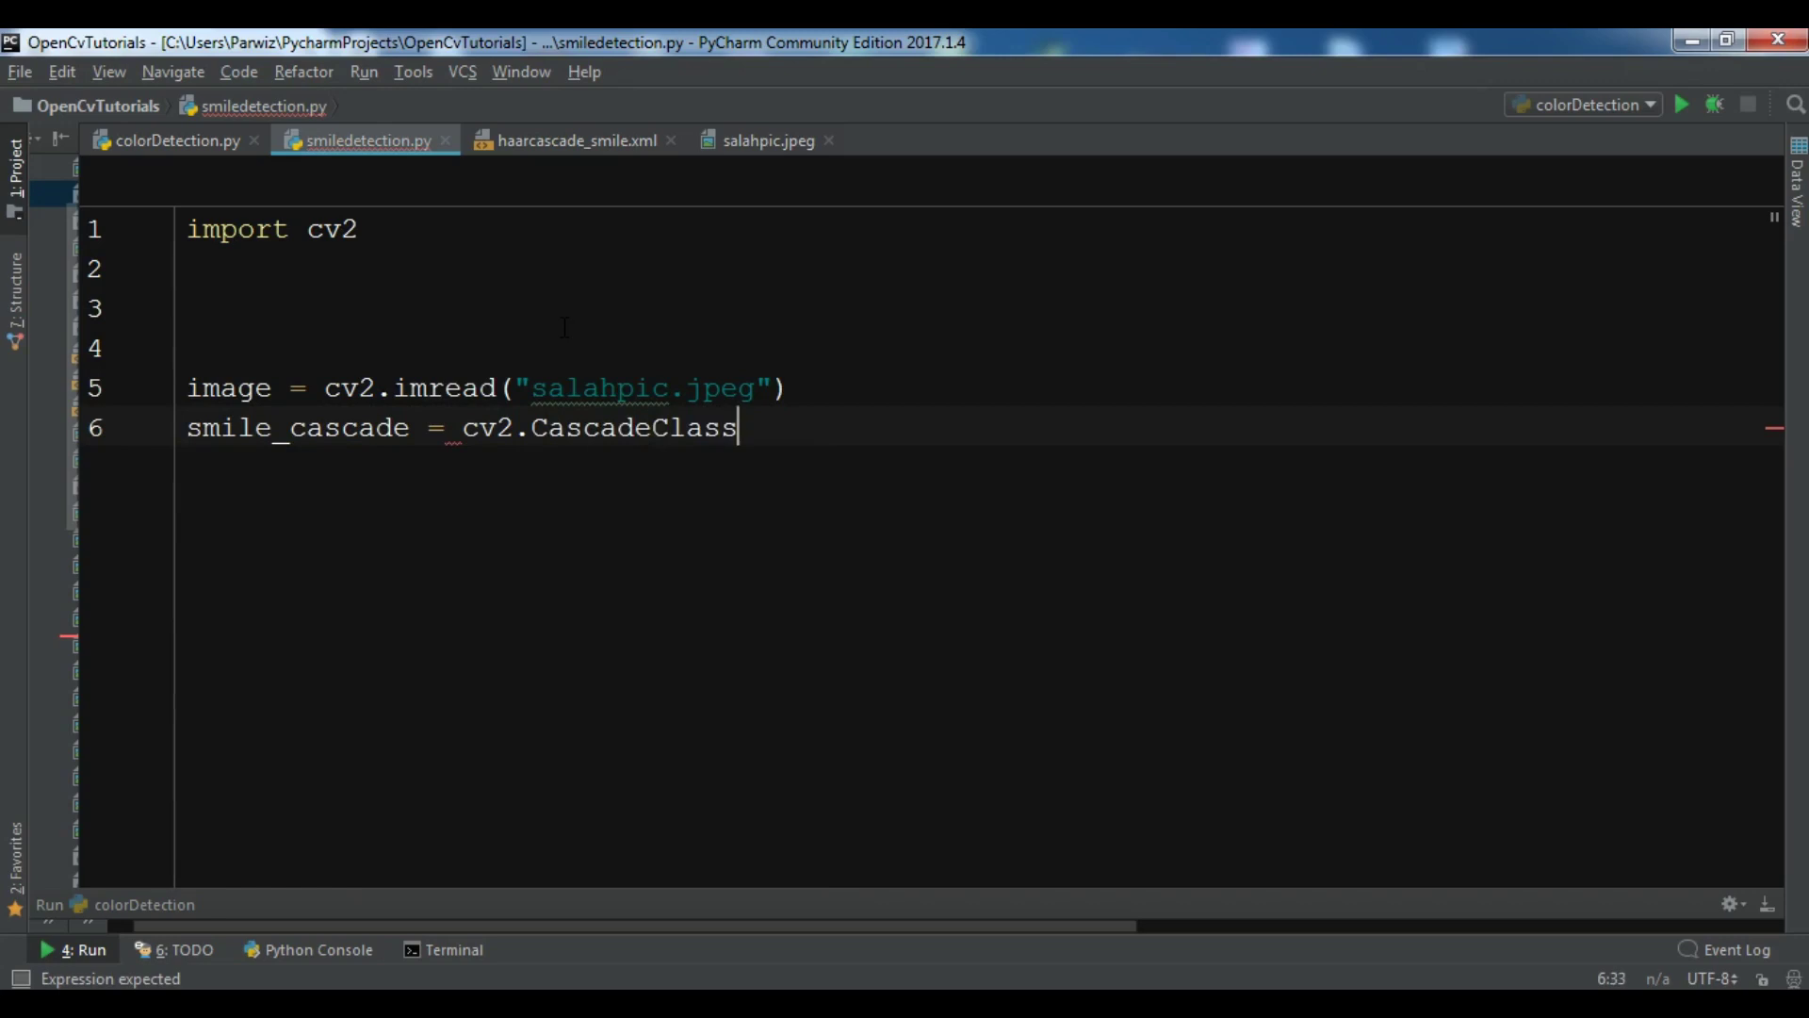
type("ifier")
type("()")
key("Left")
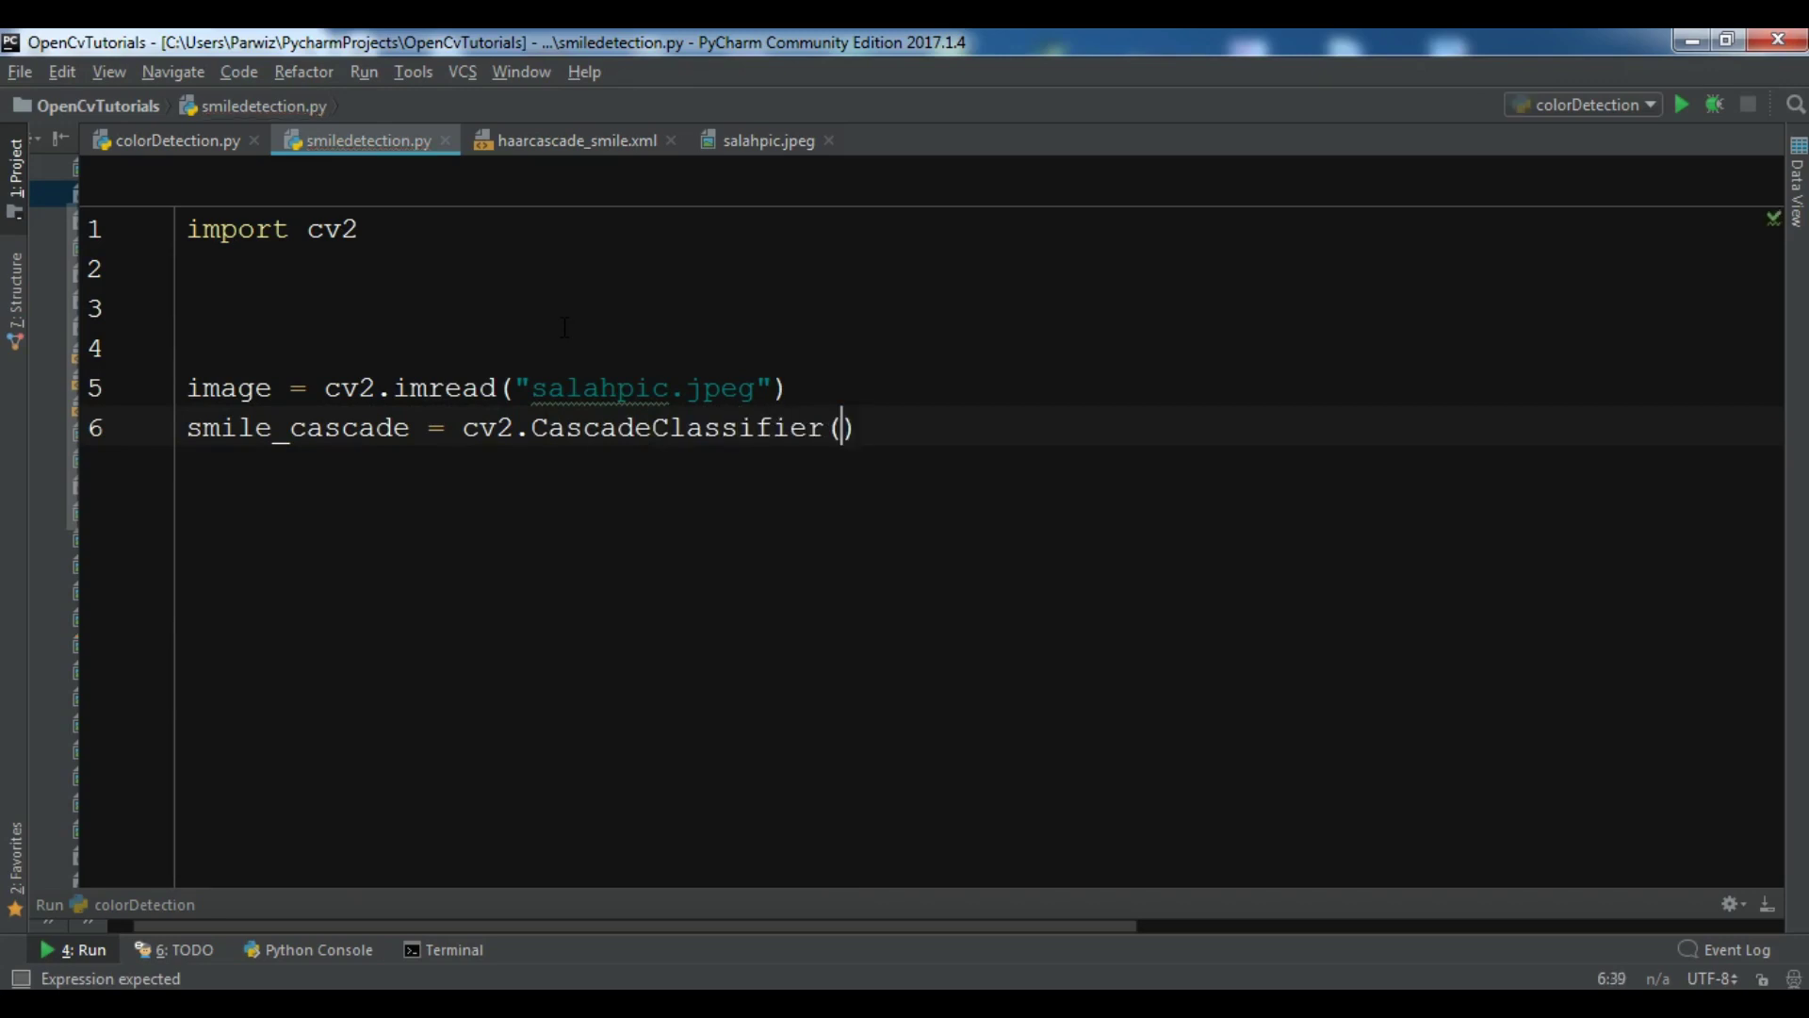
type("\"")
key("Left")
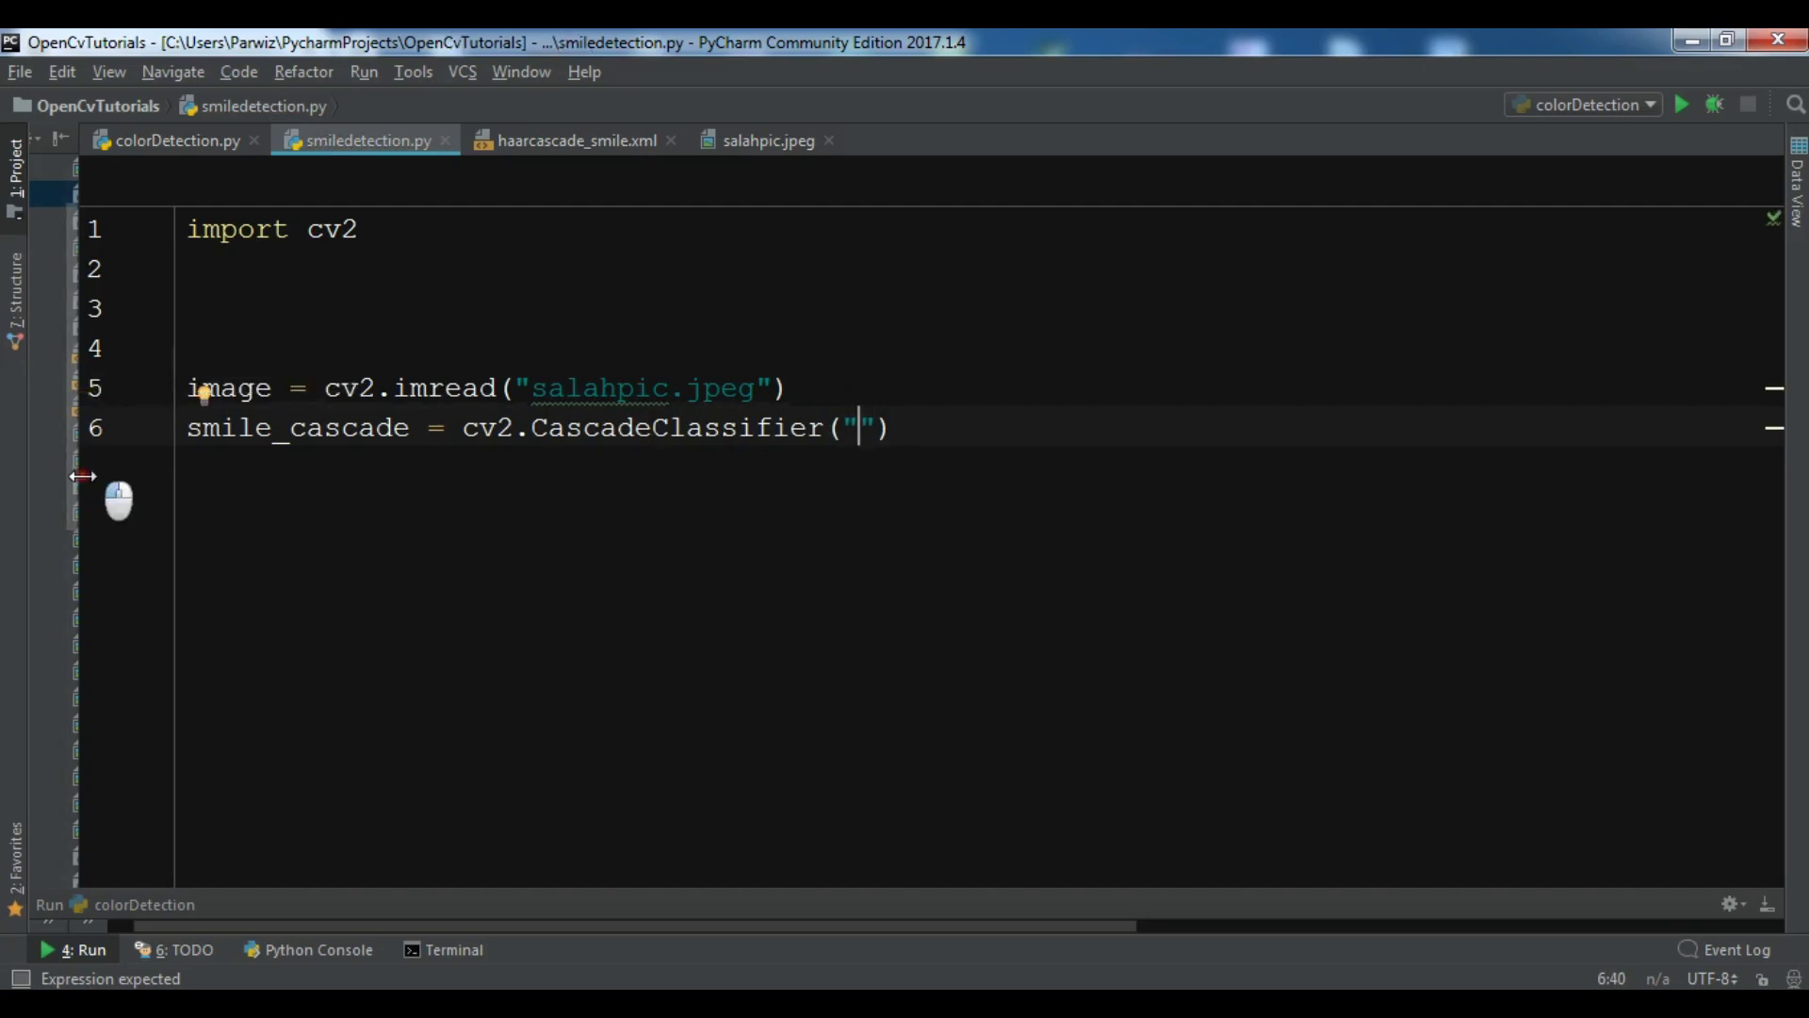
left_click_drag(78, 495, 293, 496)
Step: Copy the haarcascade_smile.xml file name into the CascadeClassifier quotes and start a new line
left_click(211, 400)
right_click(211, 399)
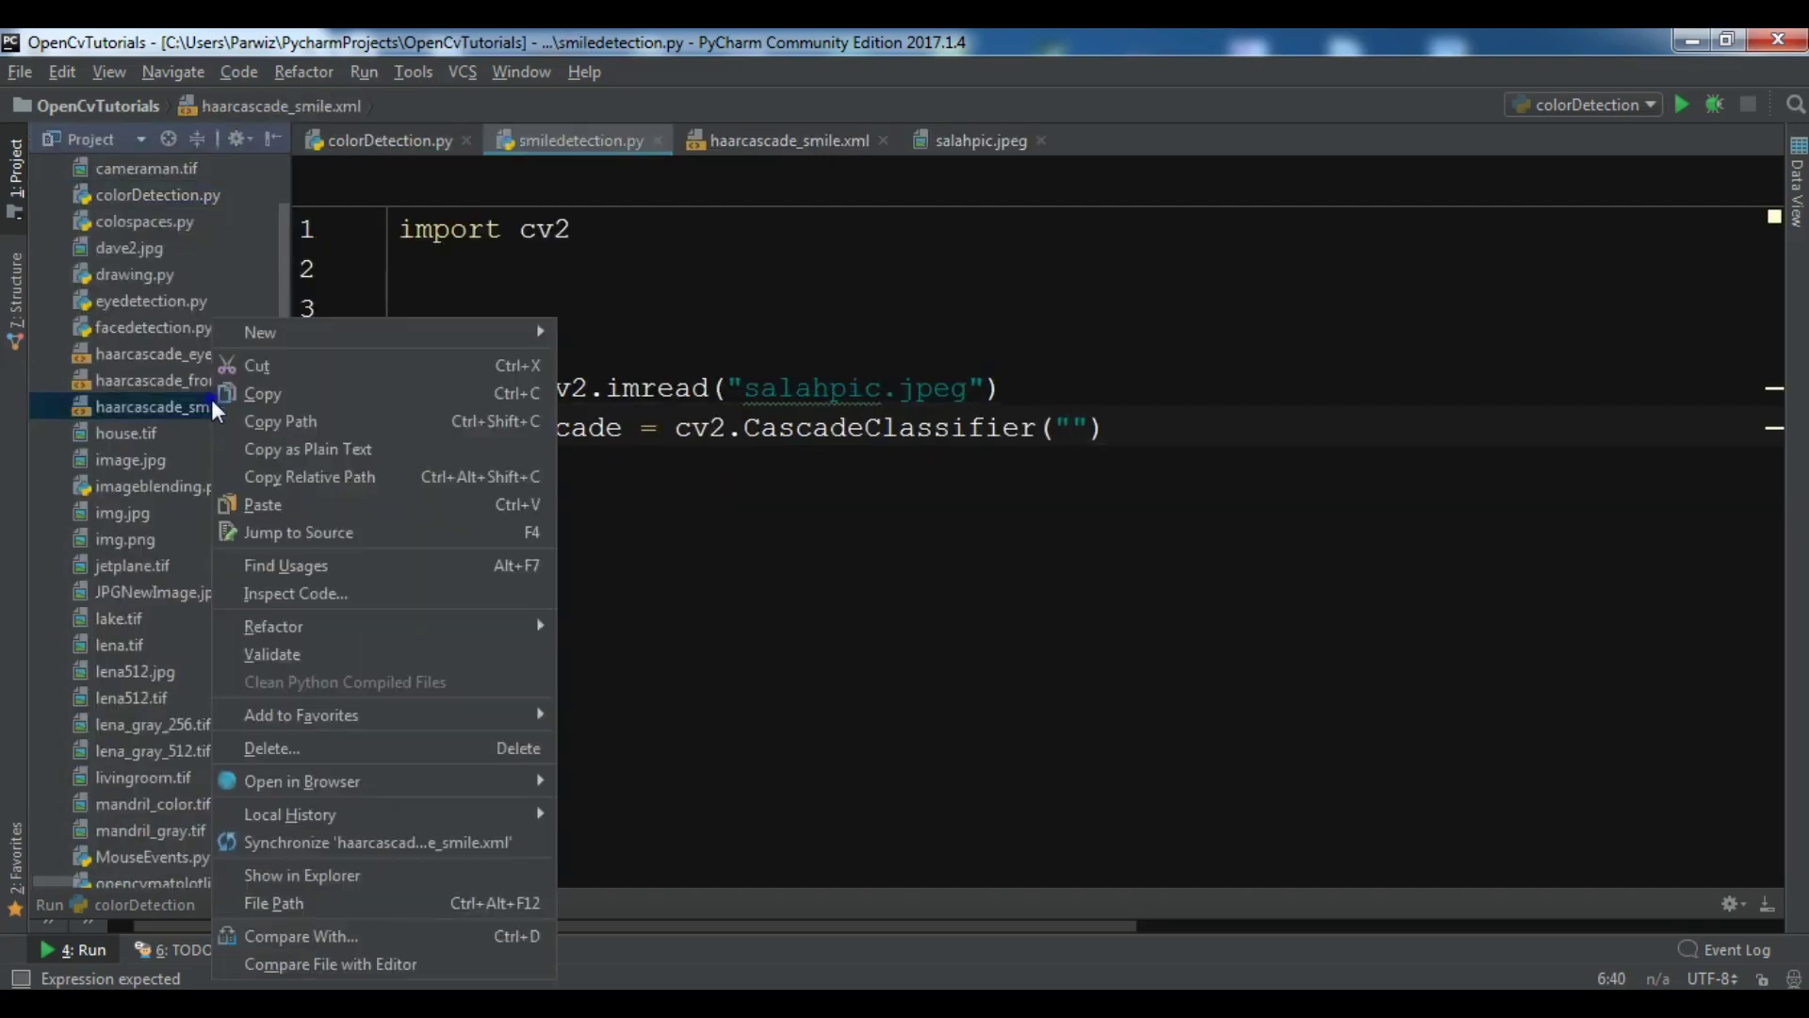
mouse_move(382, 627)
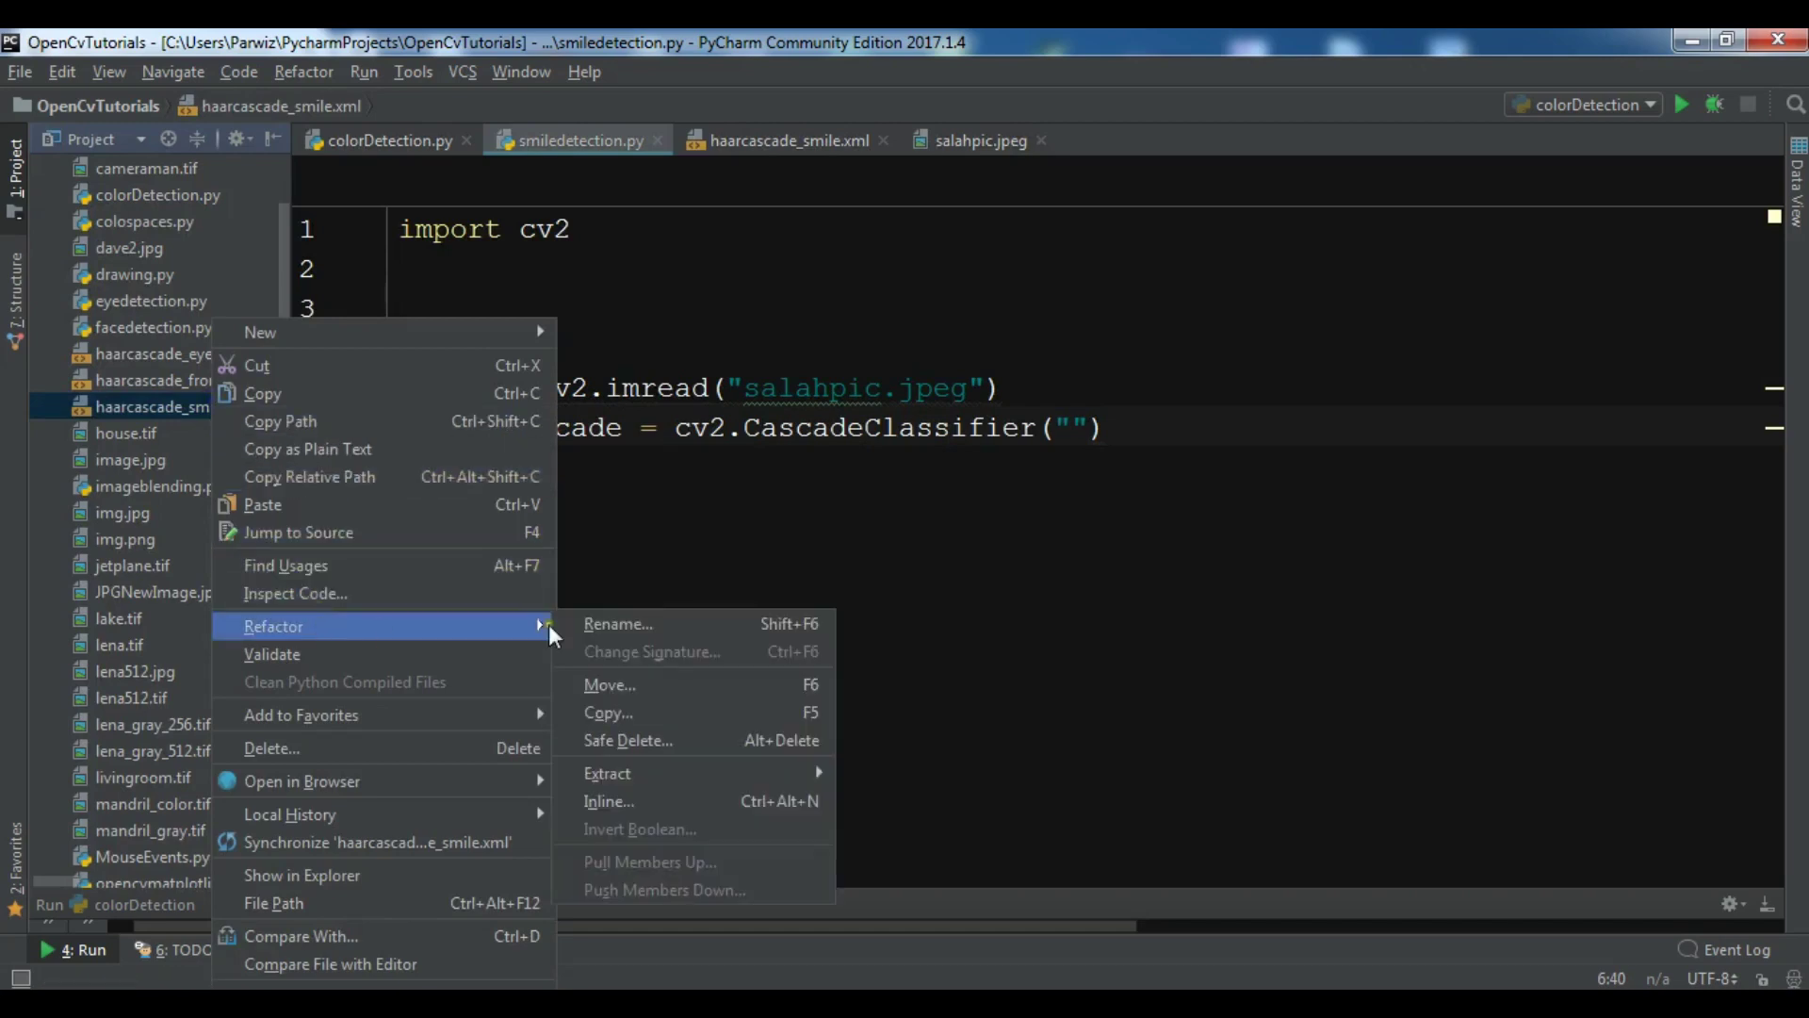
left_click(669, 624)
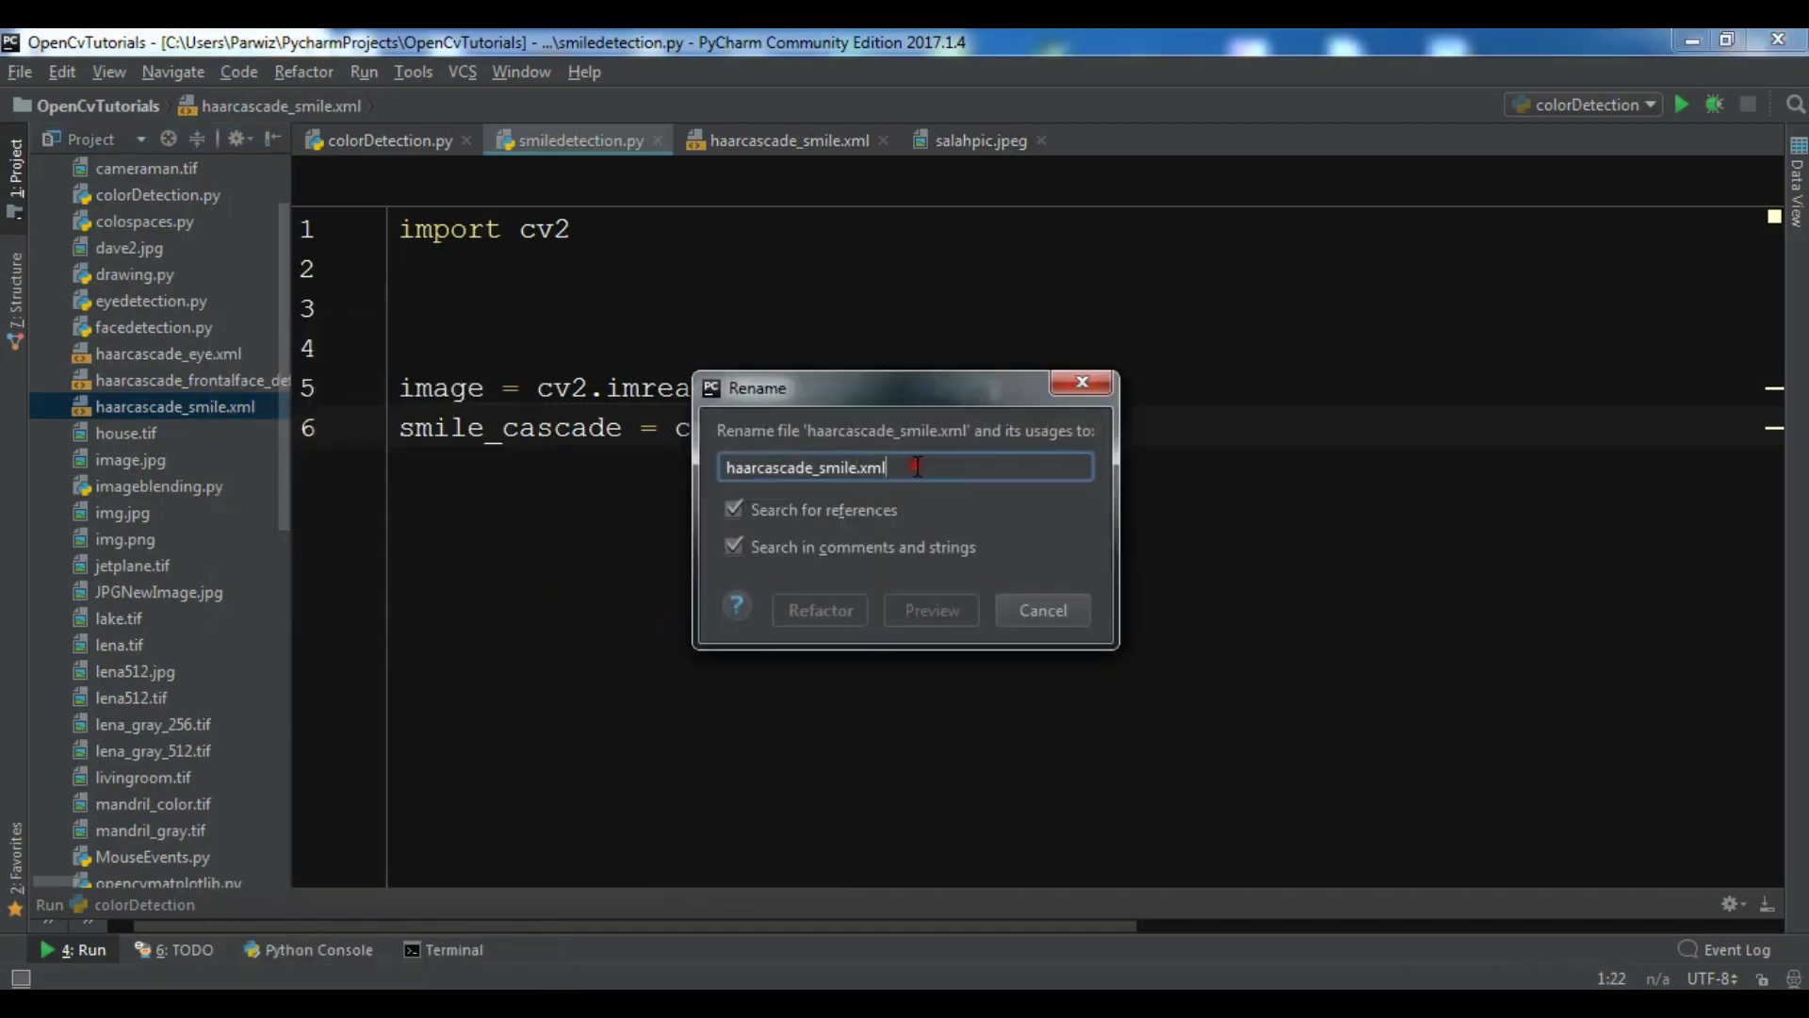
left_click(1082, 383)
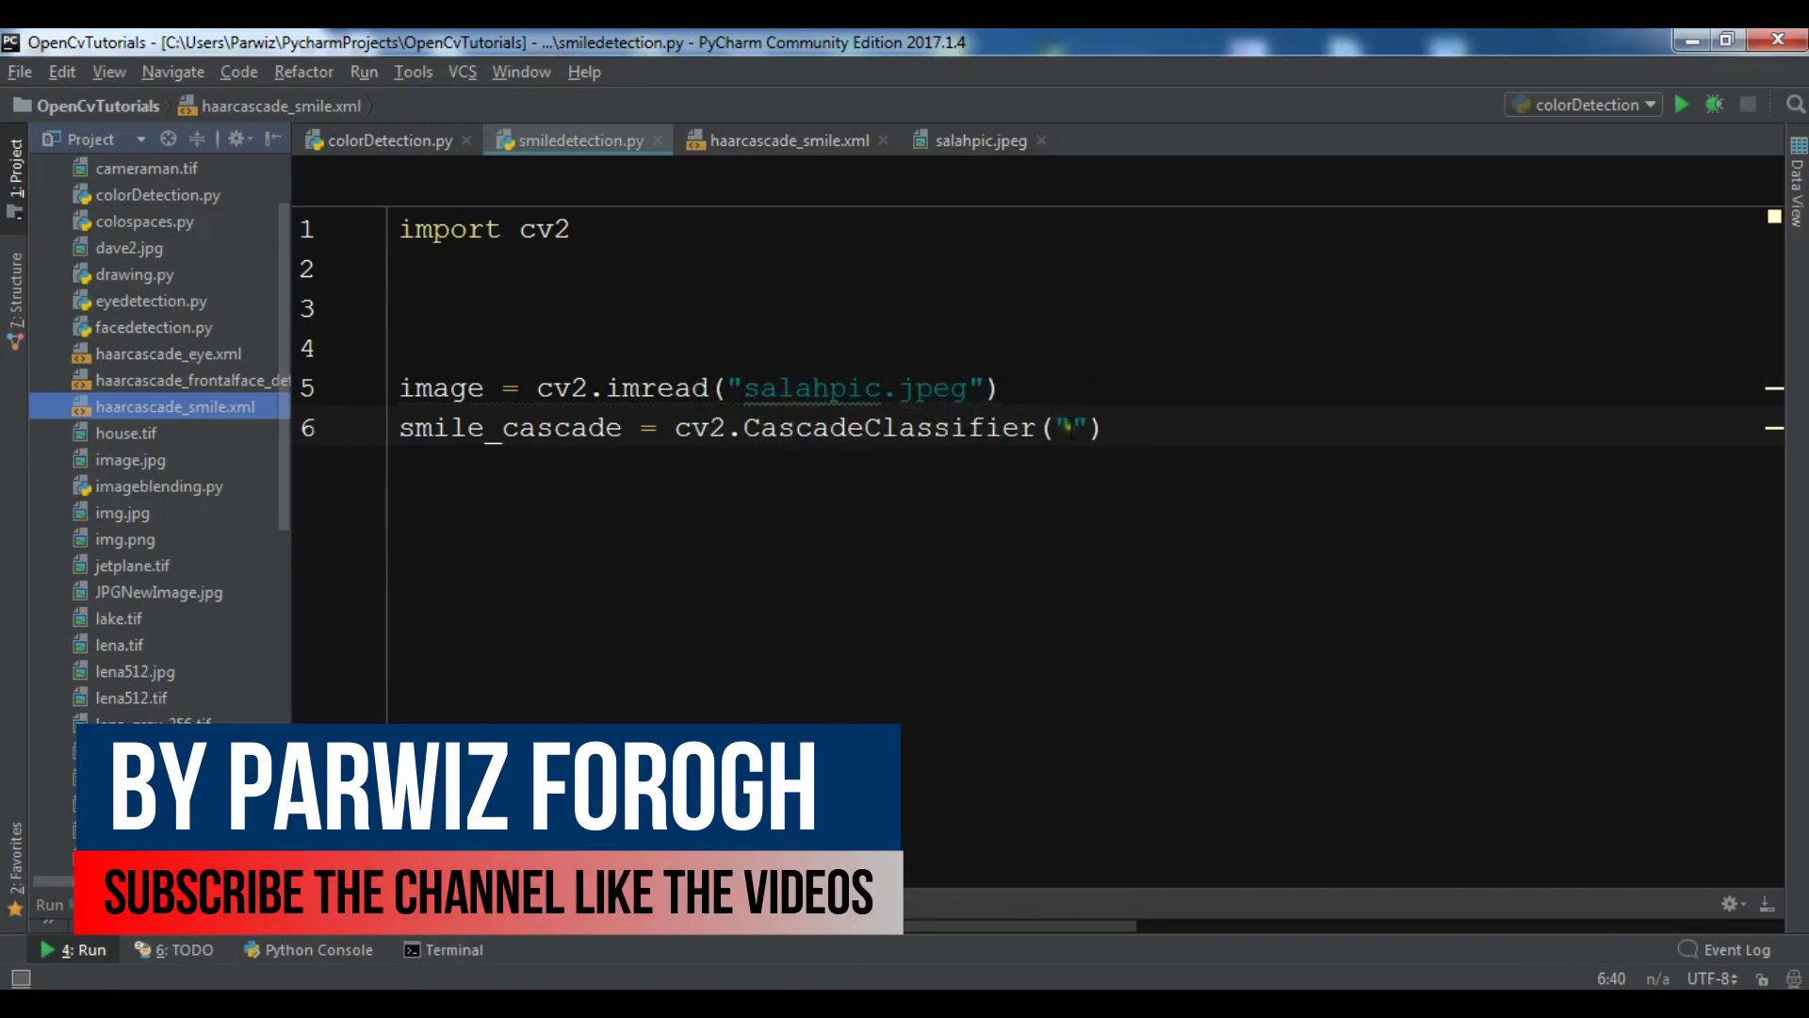
type("haarcascade_smile.xml")
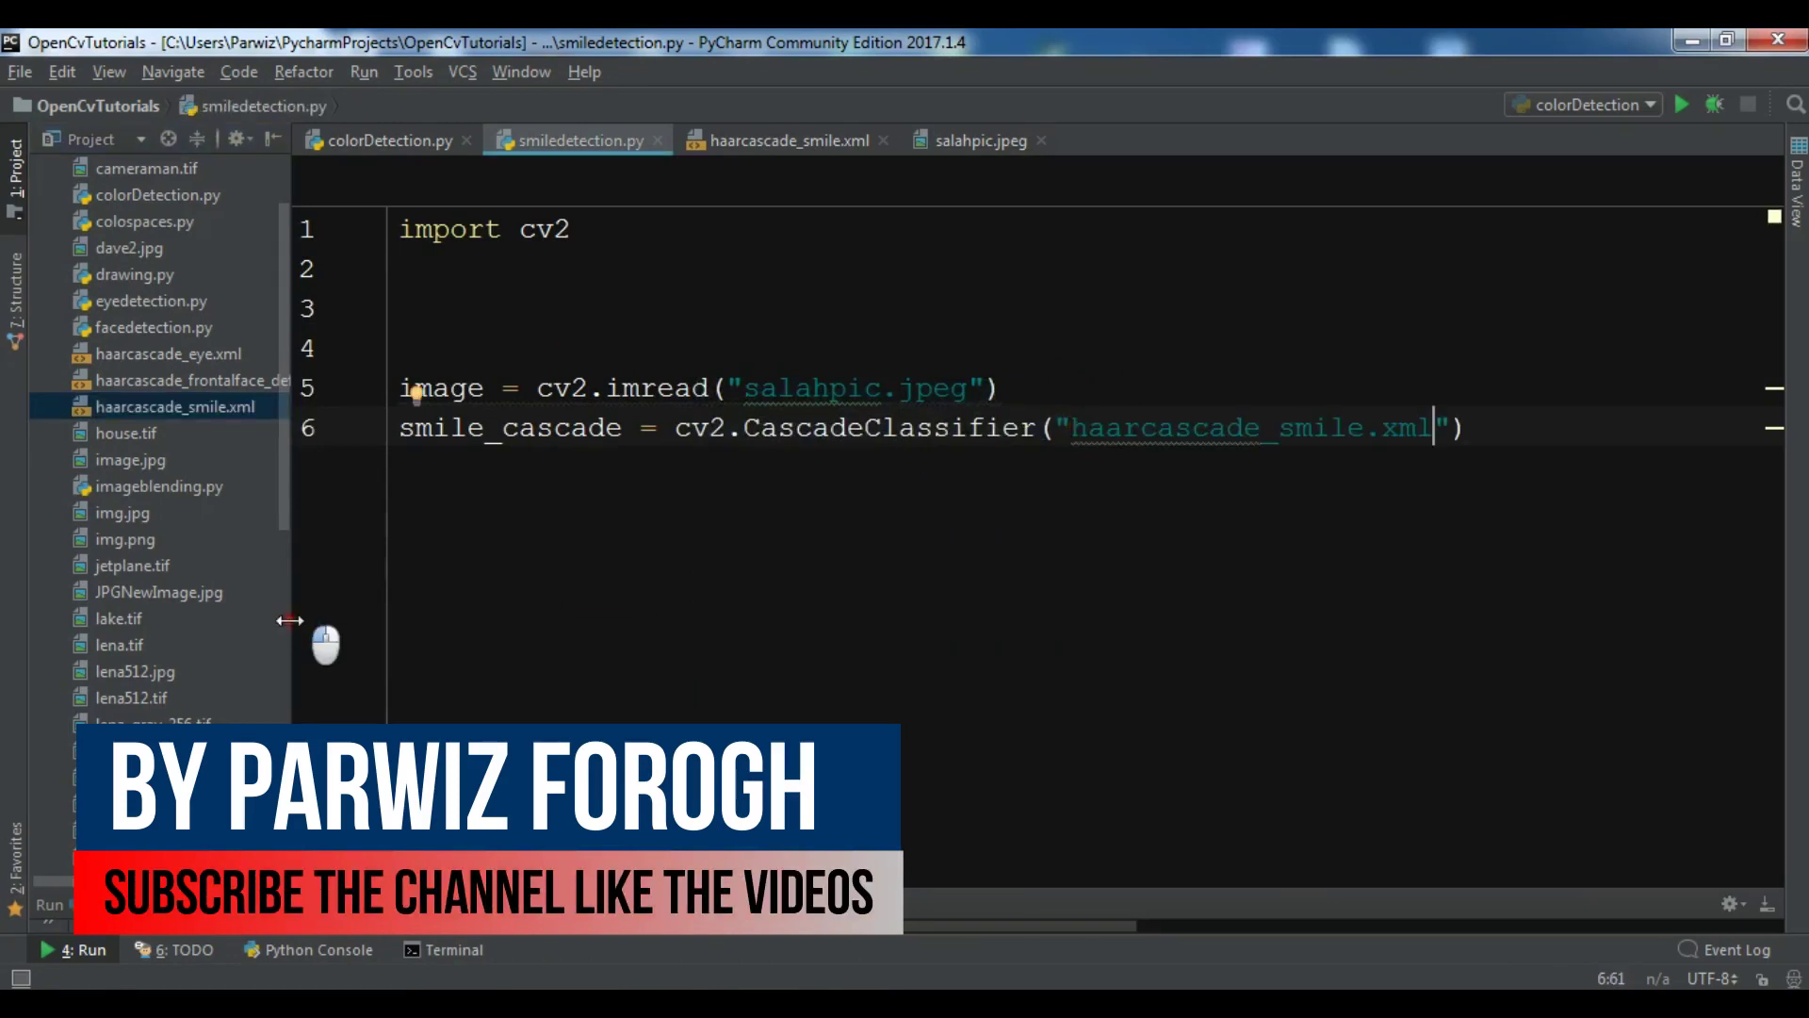
left_click_drag(292, 626, 84, 615)
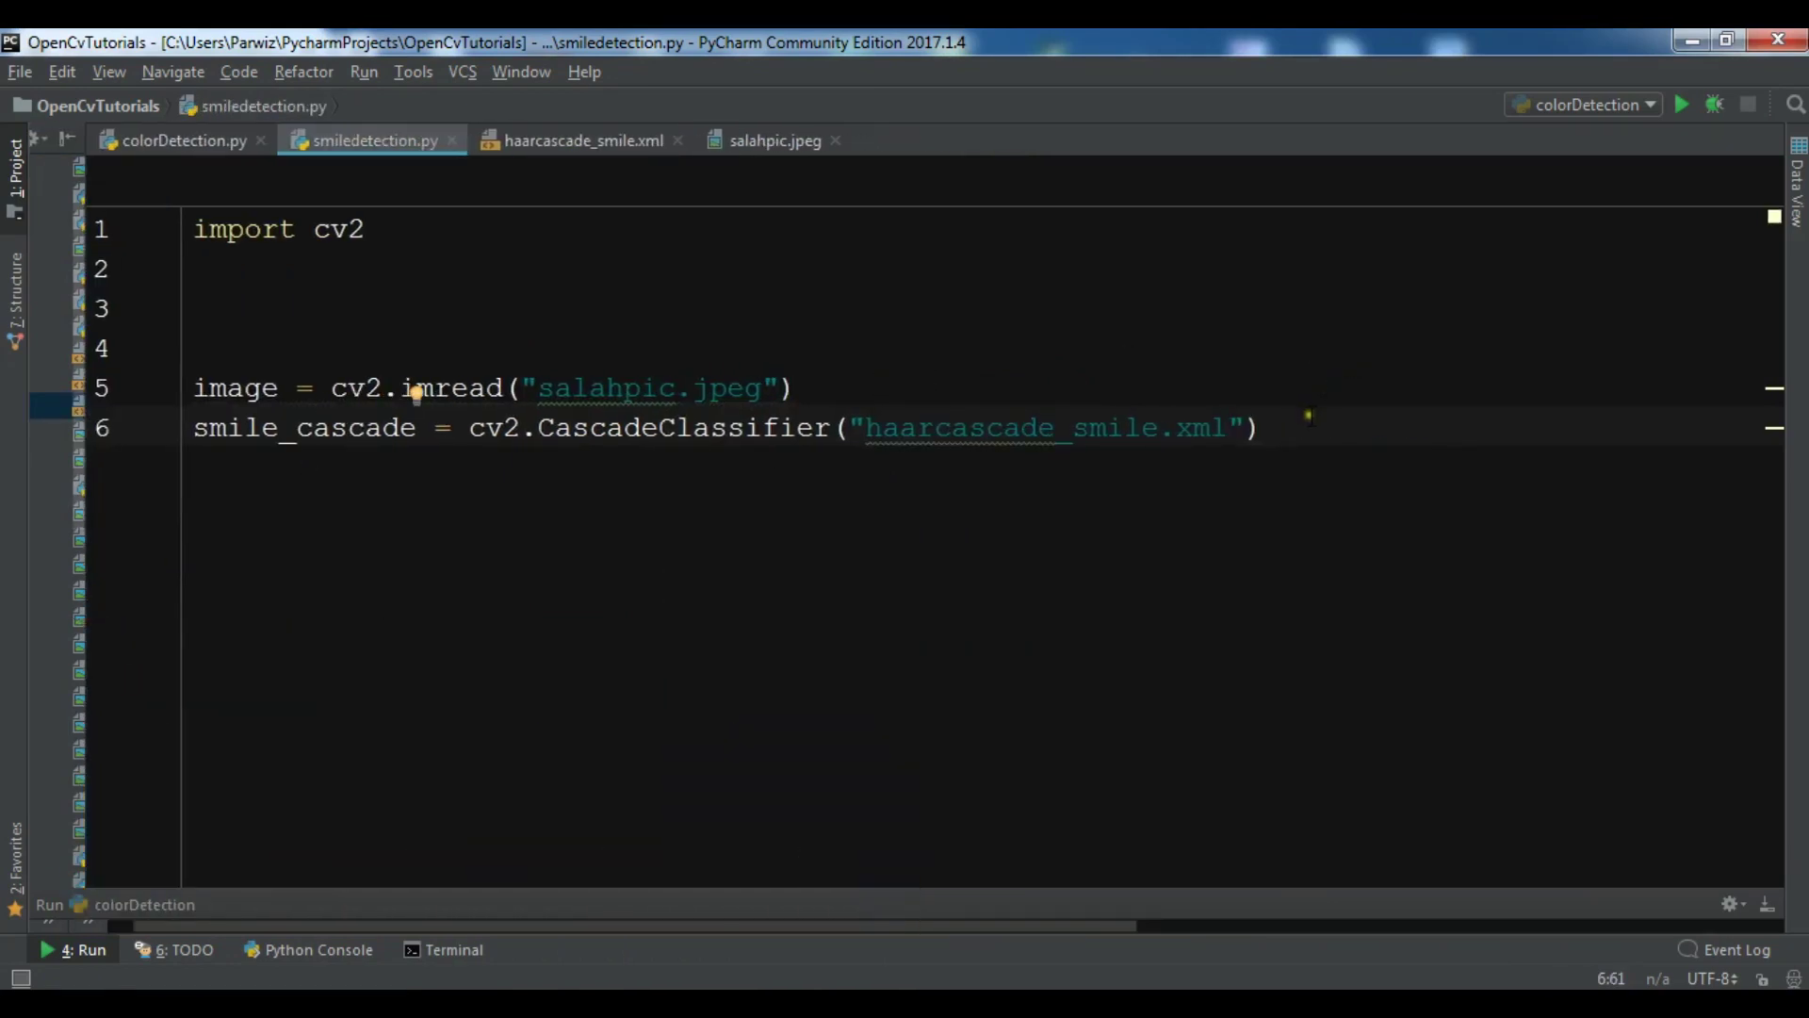
left_click(1314, 425)
key("Return")
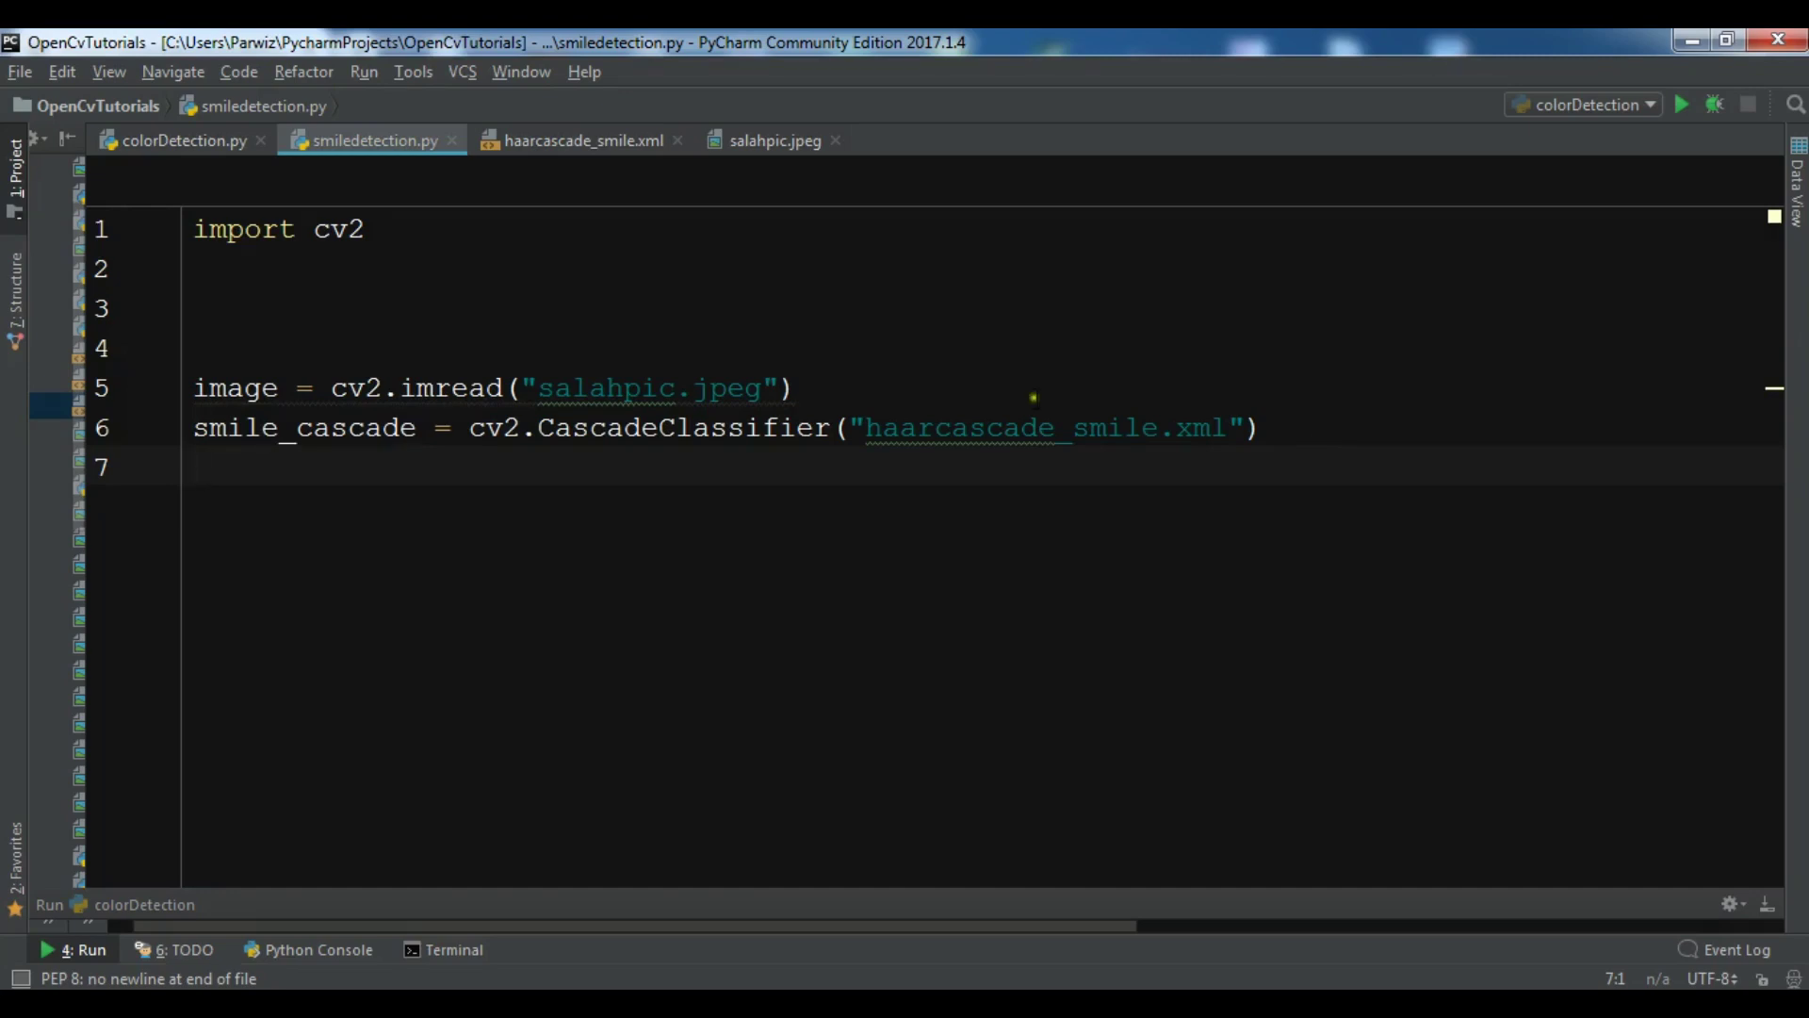
Step: Write simles = smile_cascade.detectMultiScale(image, scaleFactor=1.8, minNeighbors=20) on line 7
left_click(1287, 427)
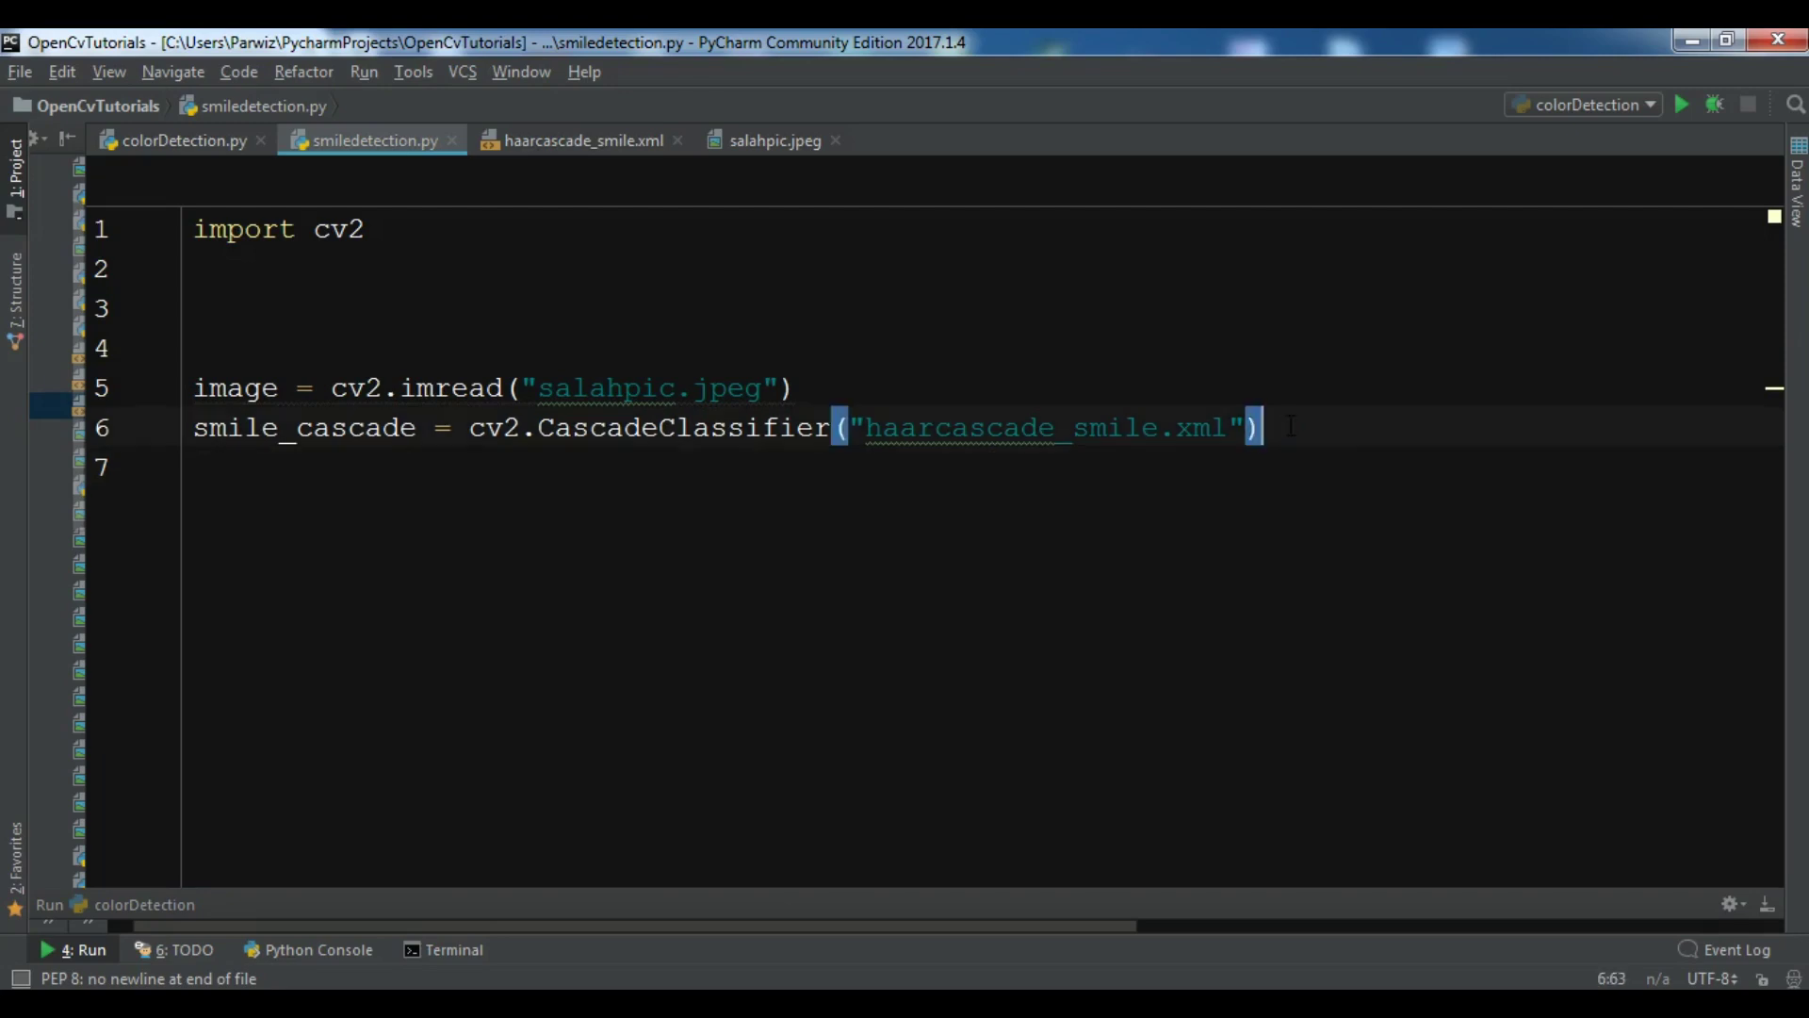
key("Return")
key("Return")
key("Up")
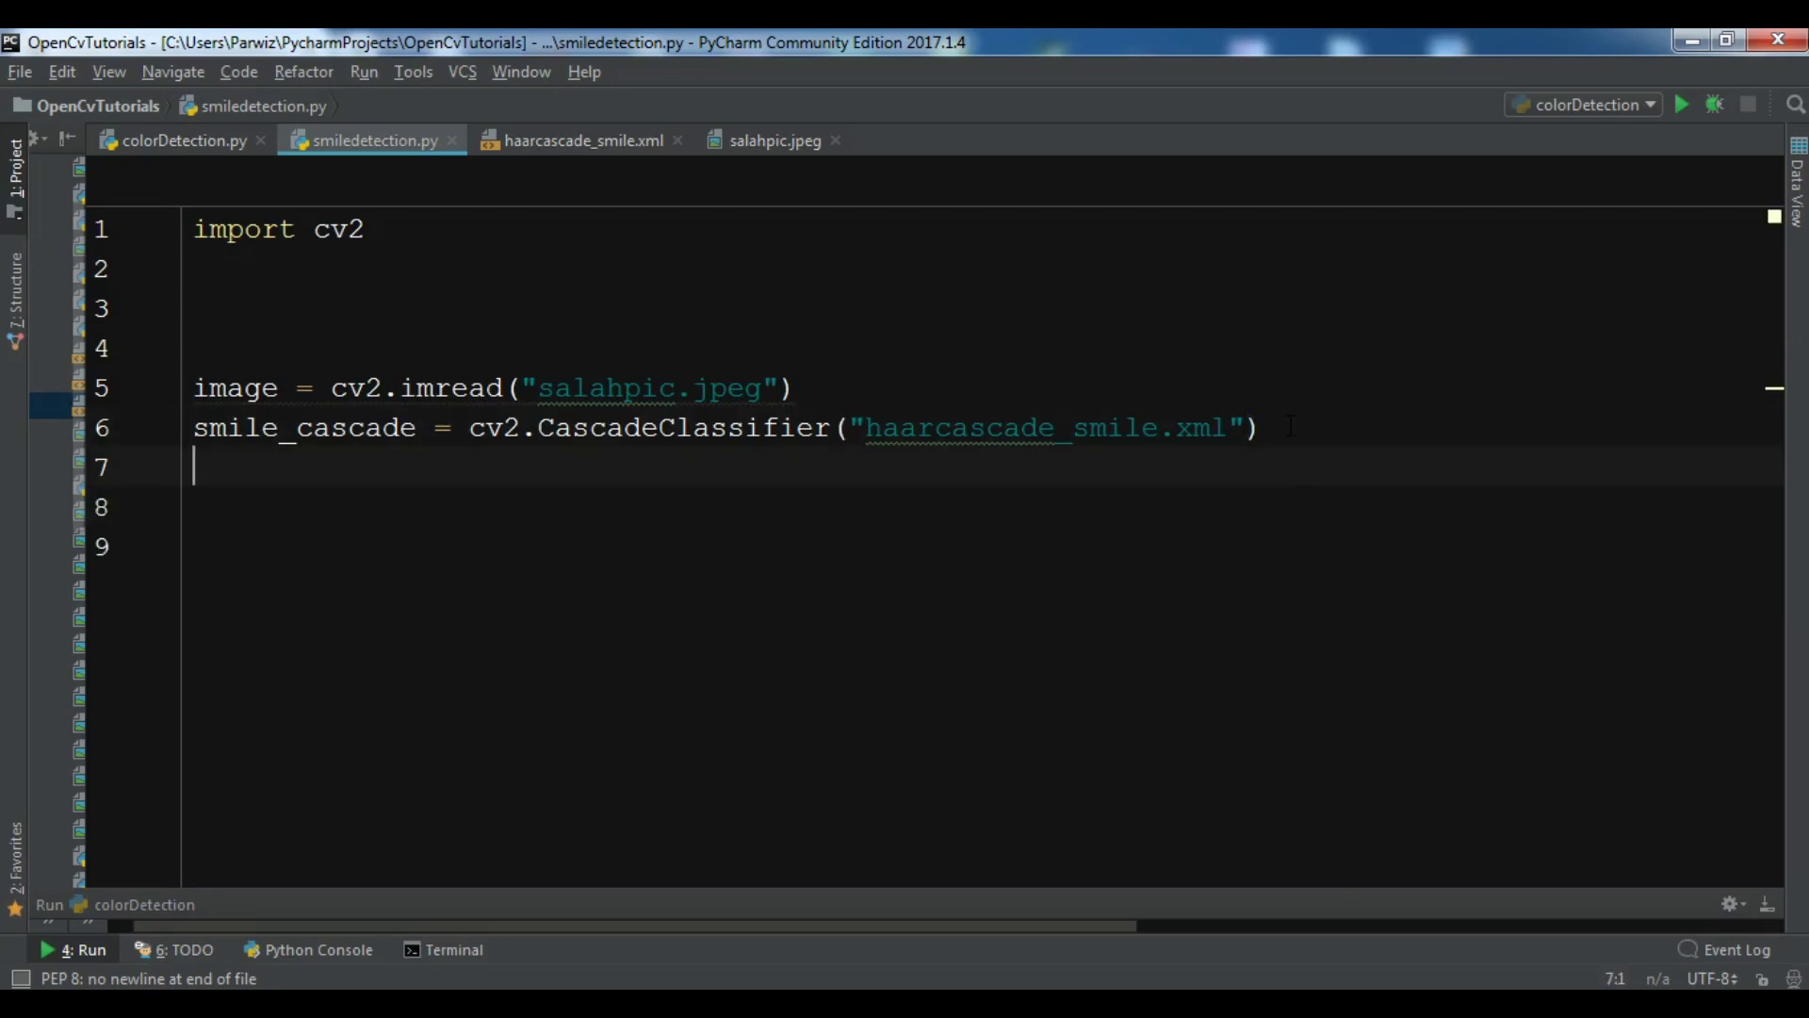
type("simles = ")
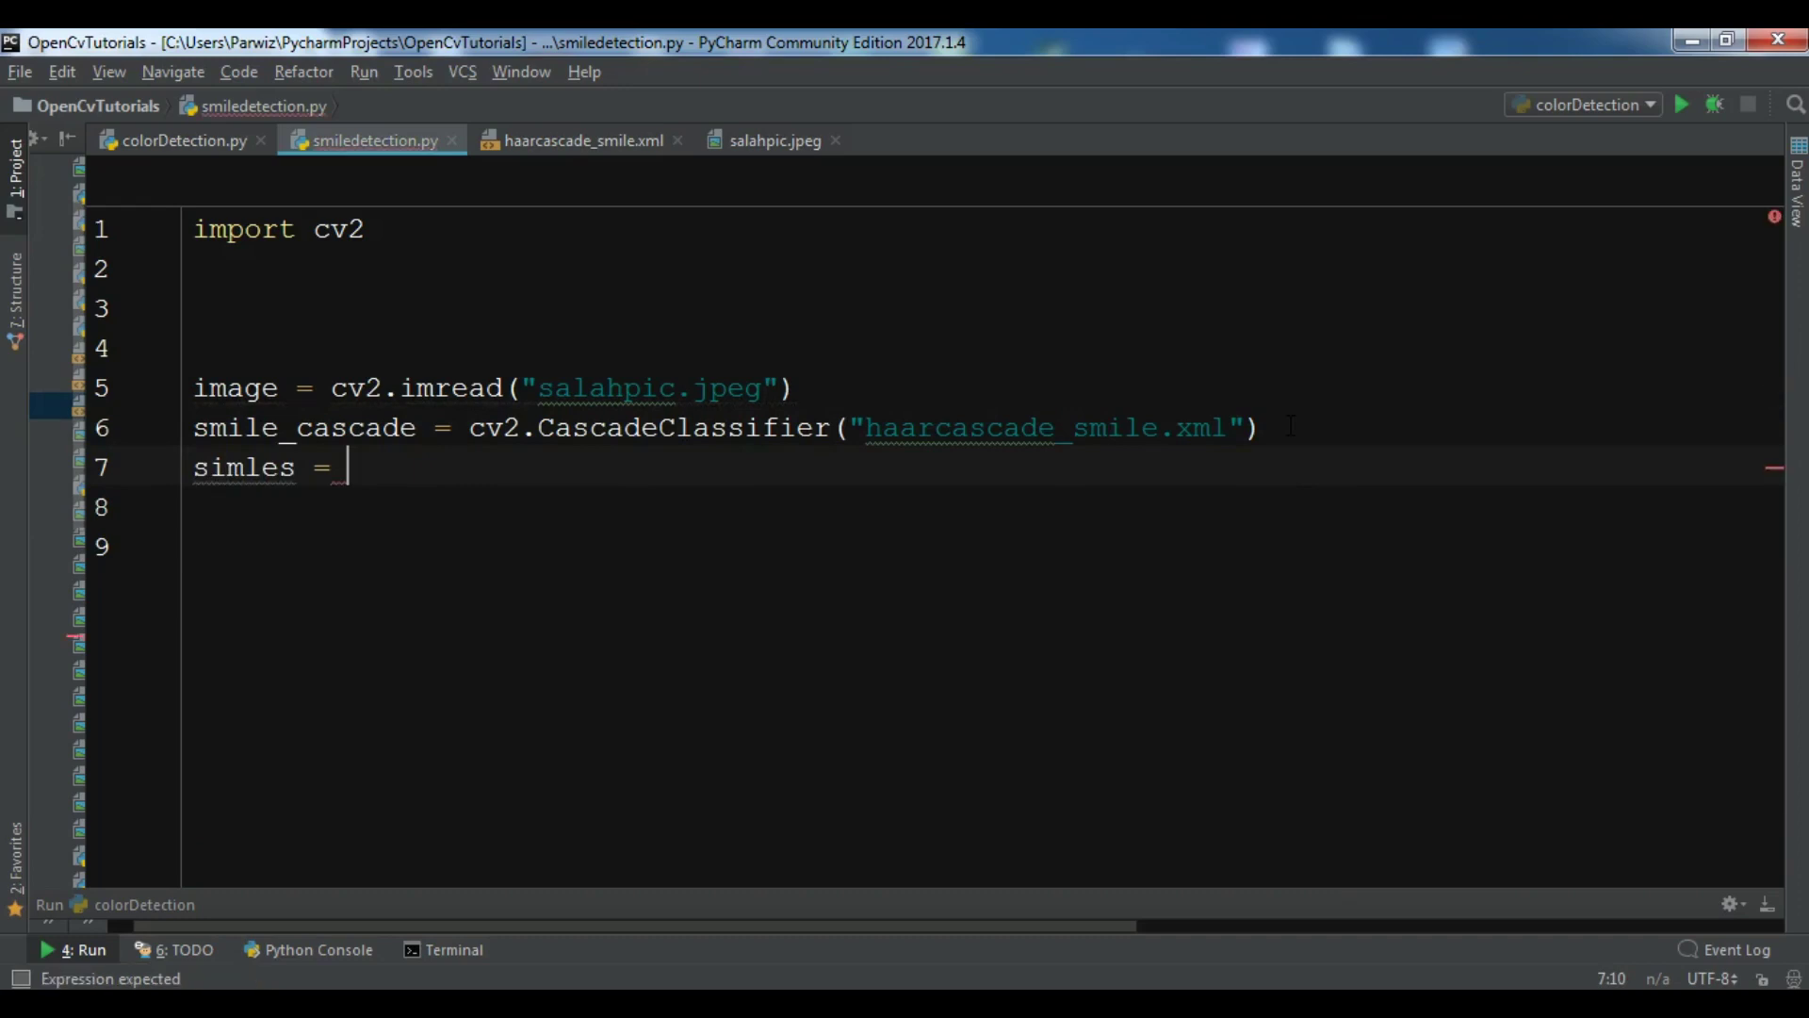
type("sm")
key("Tab")
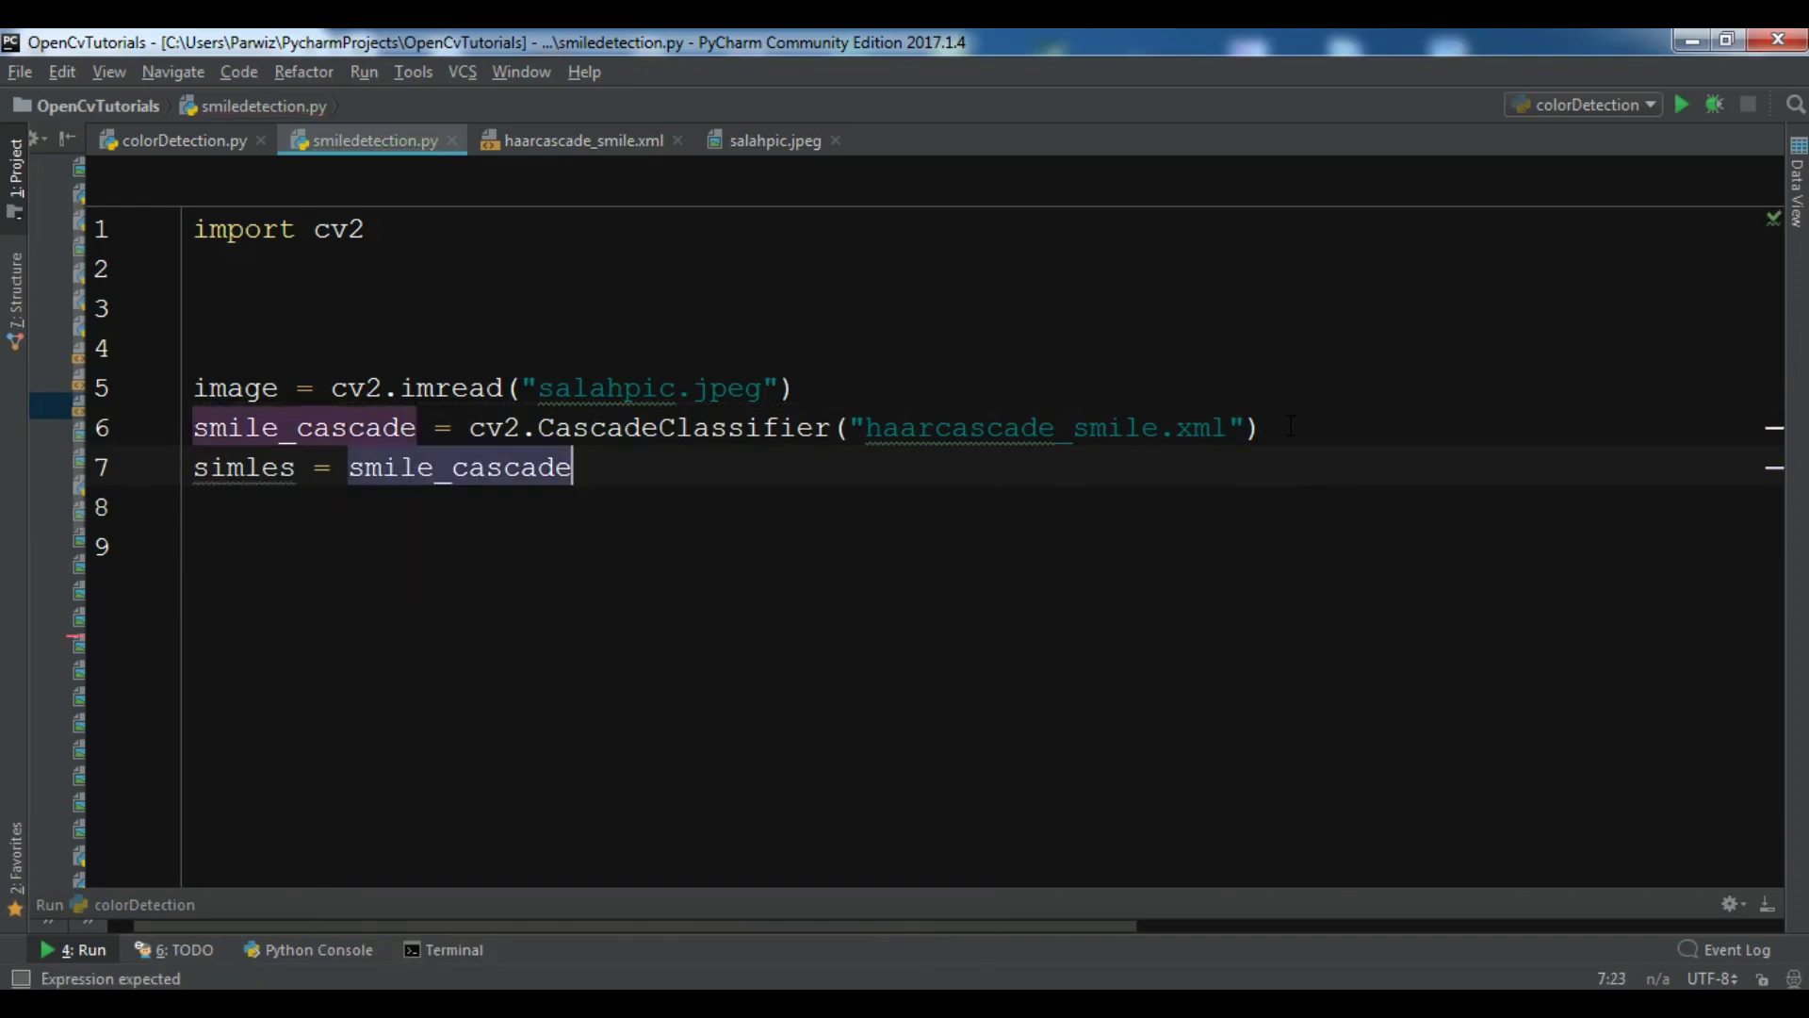
type(".det")
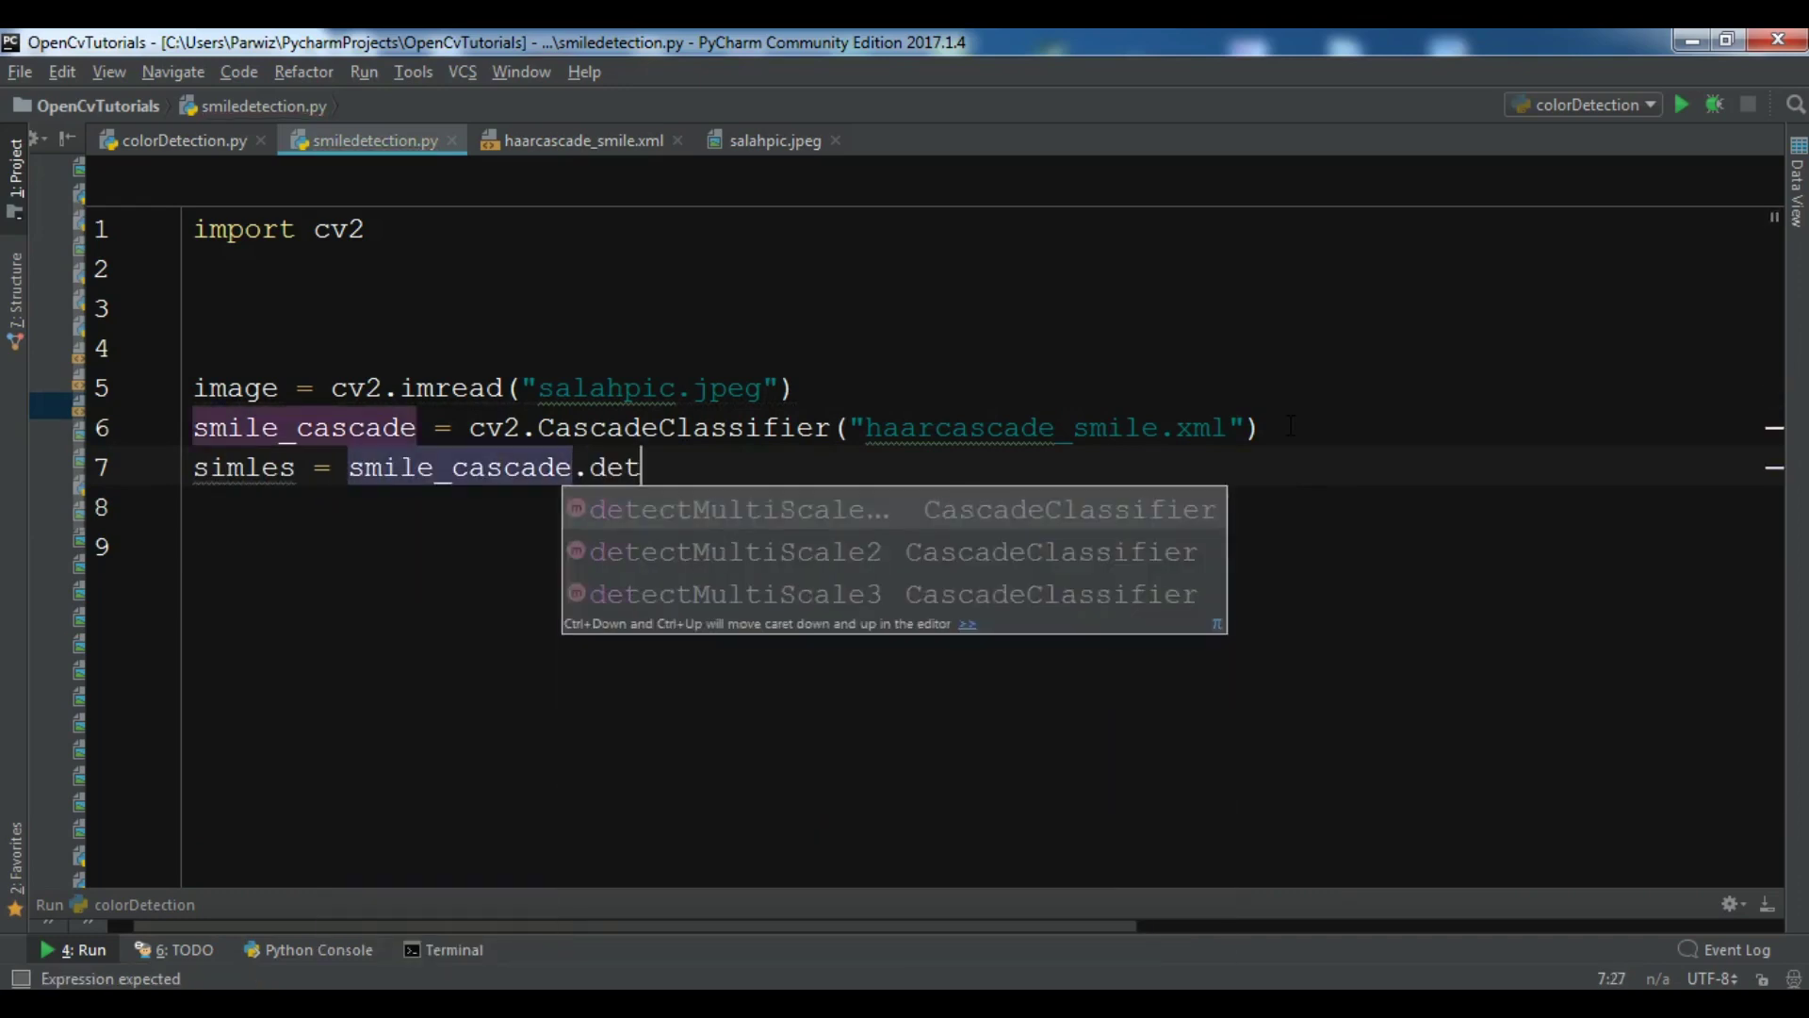
key("Escape")
key("Tab")
type("(")
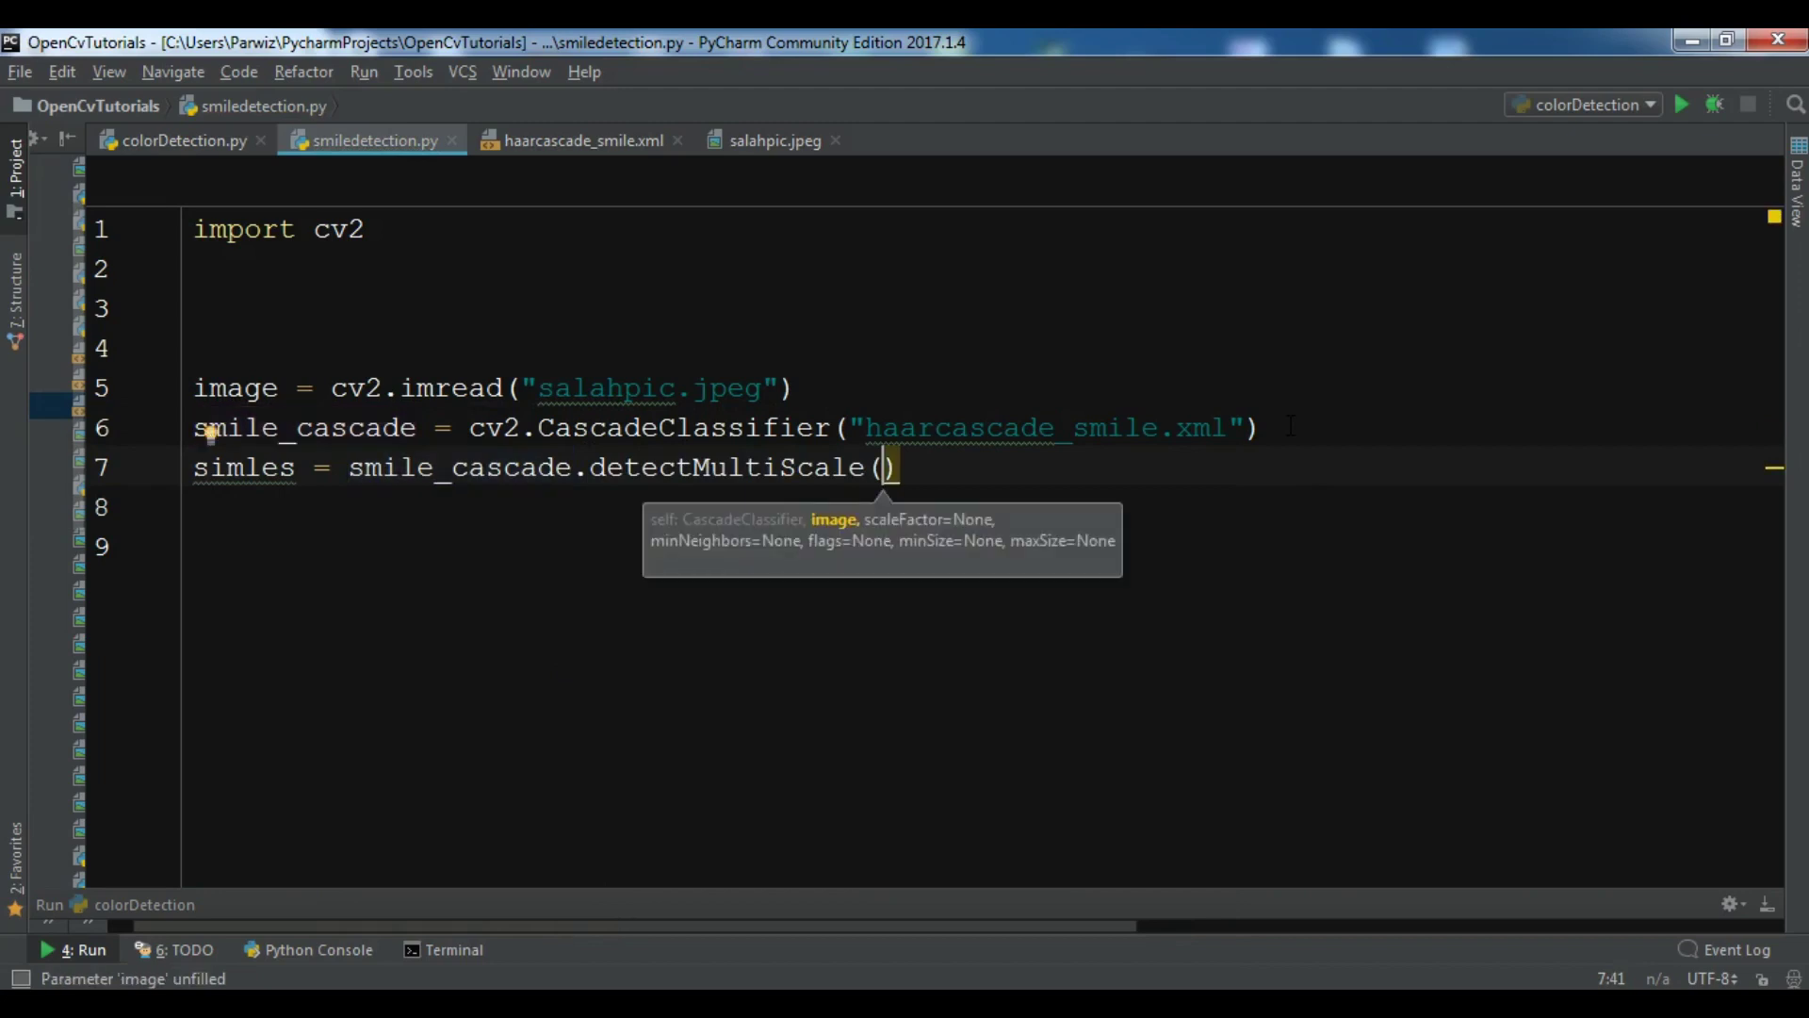
type("ima")
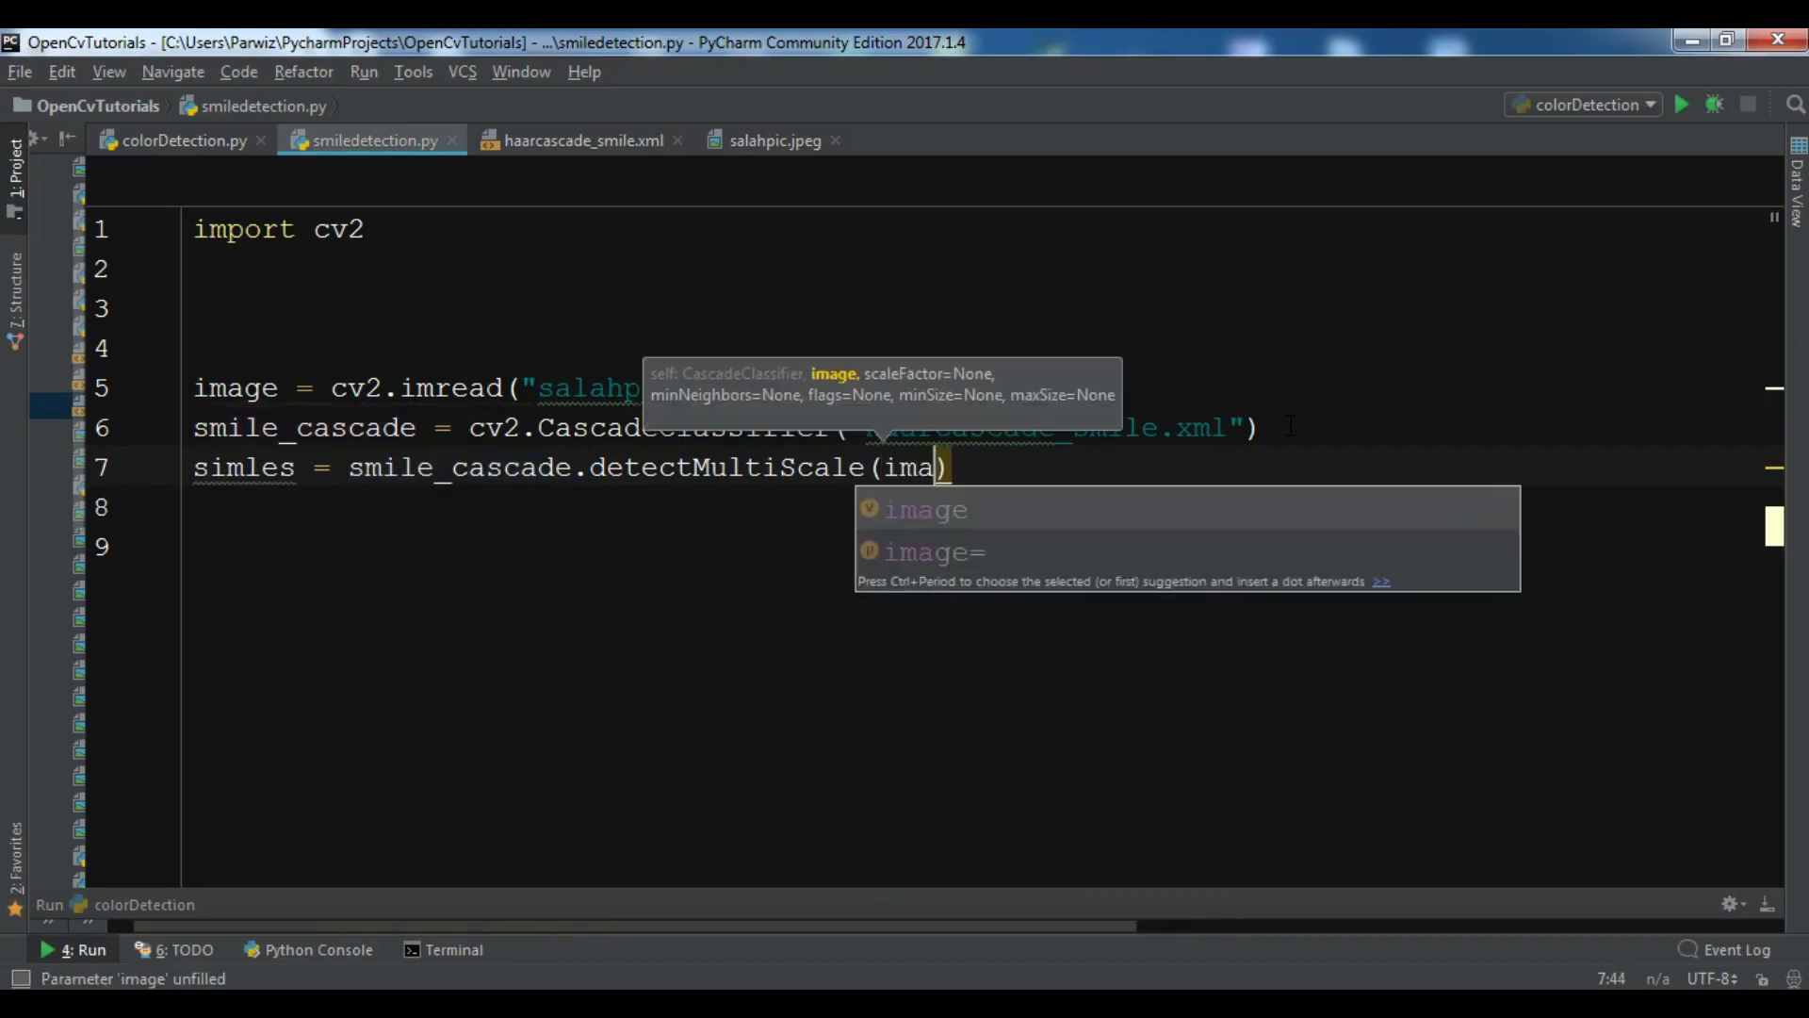
type("ge, ")
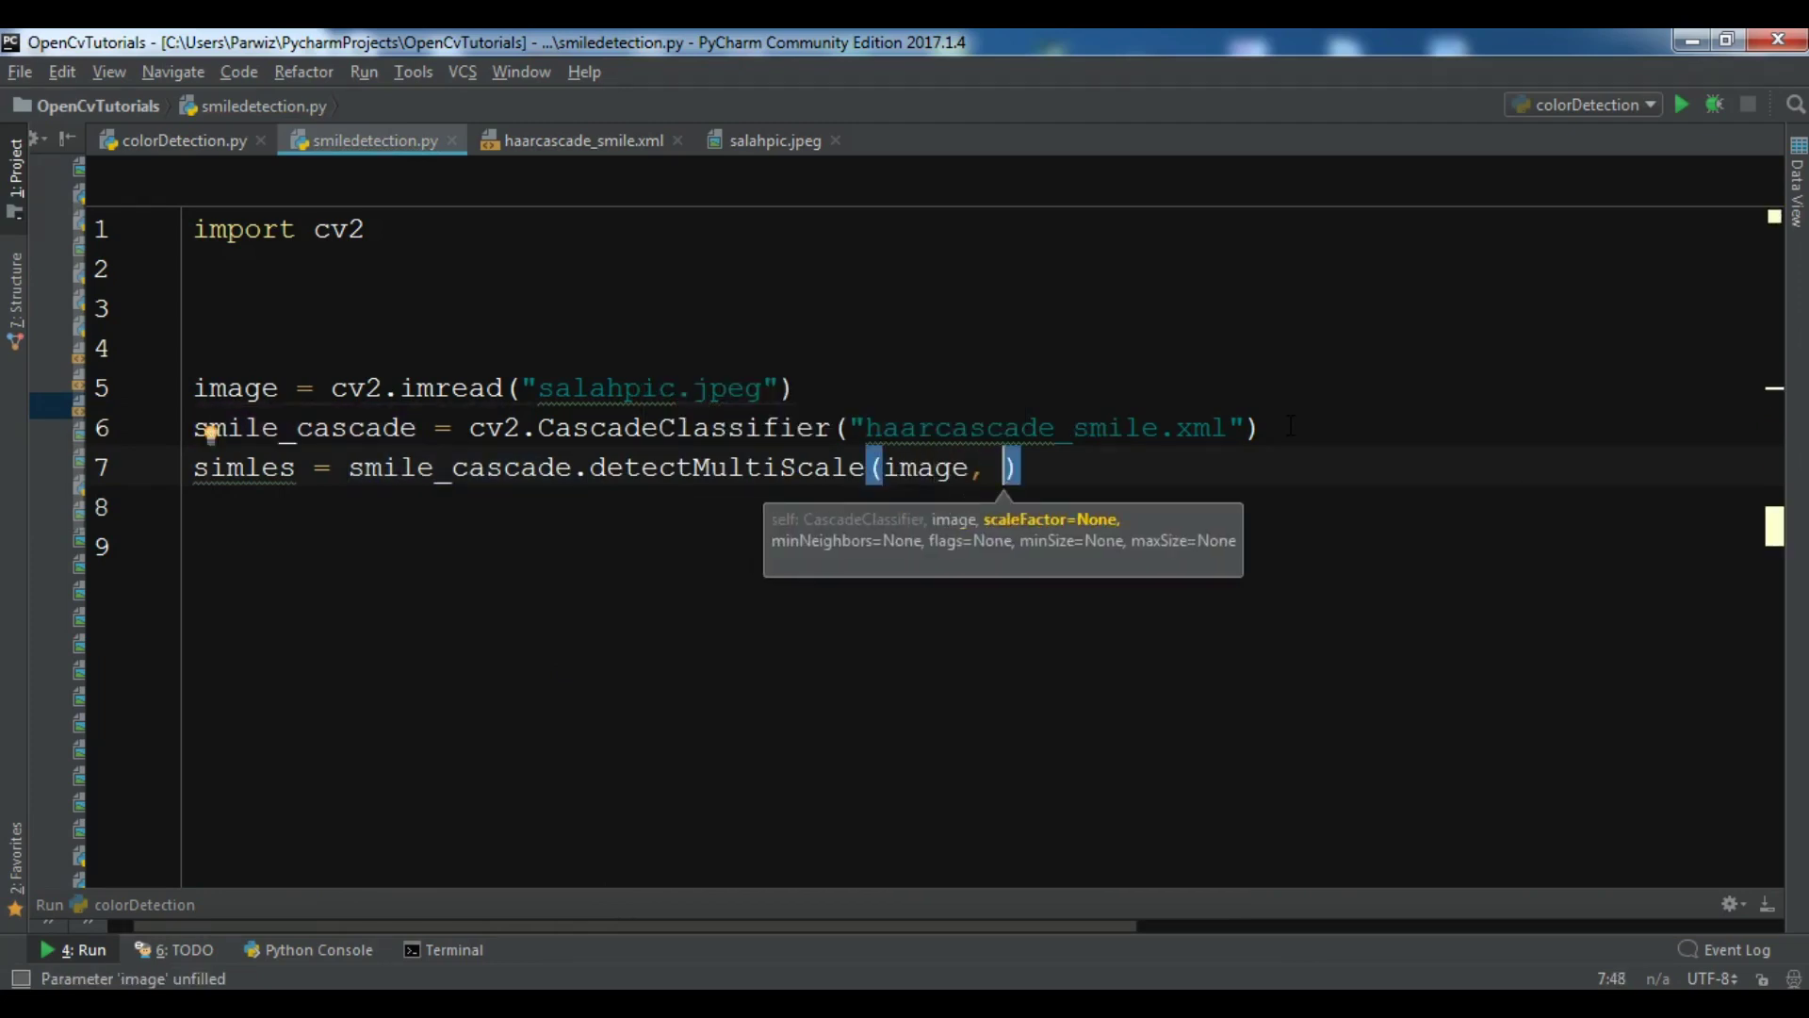
type("scal")
key("Tab")
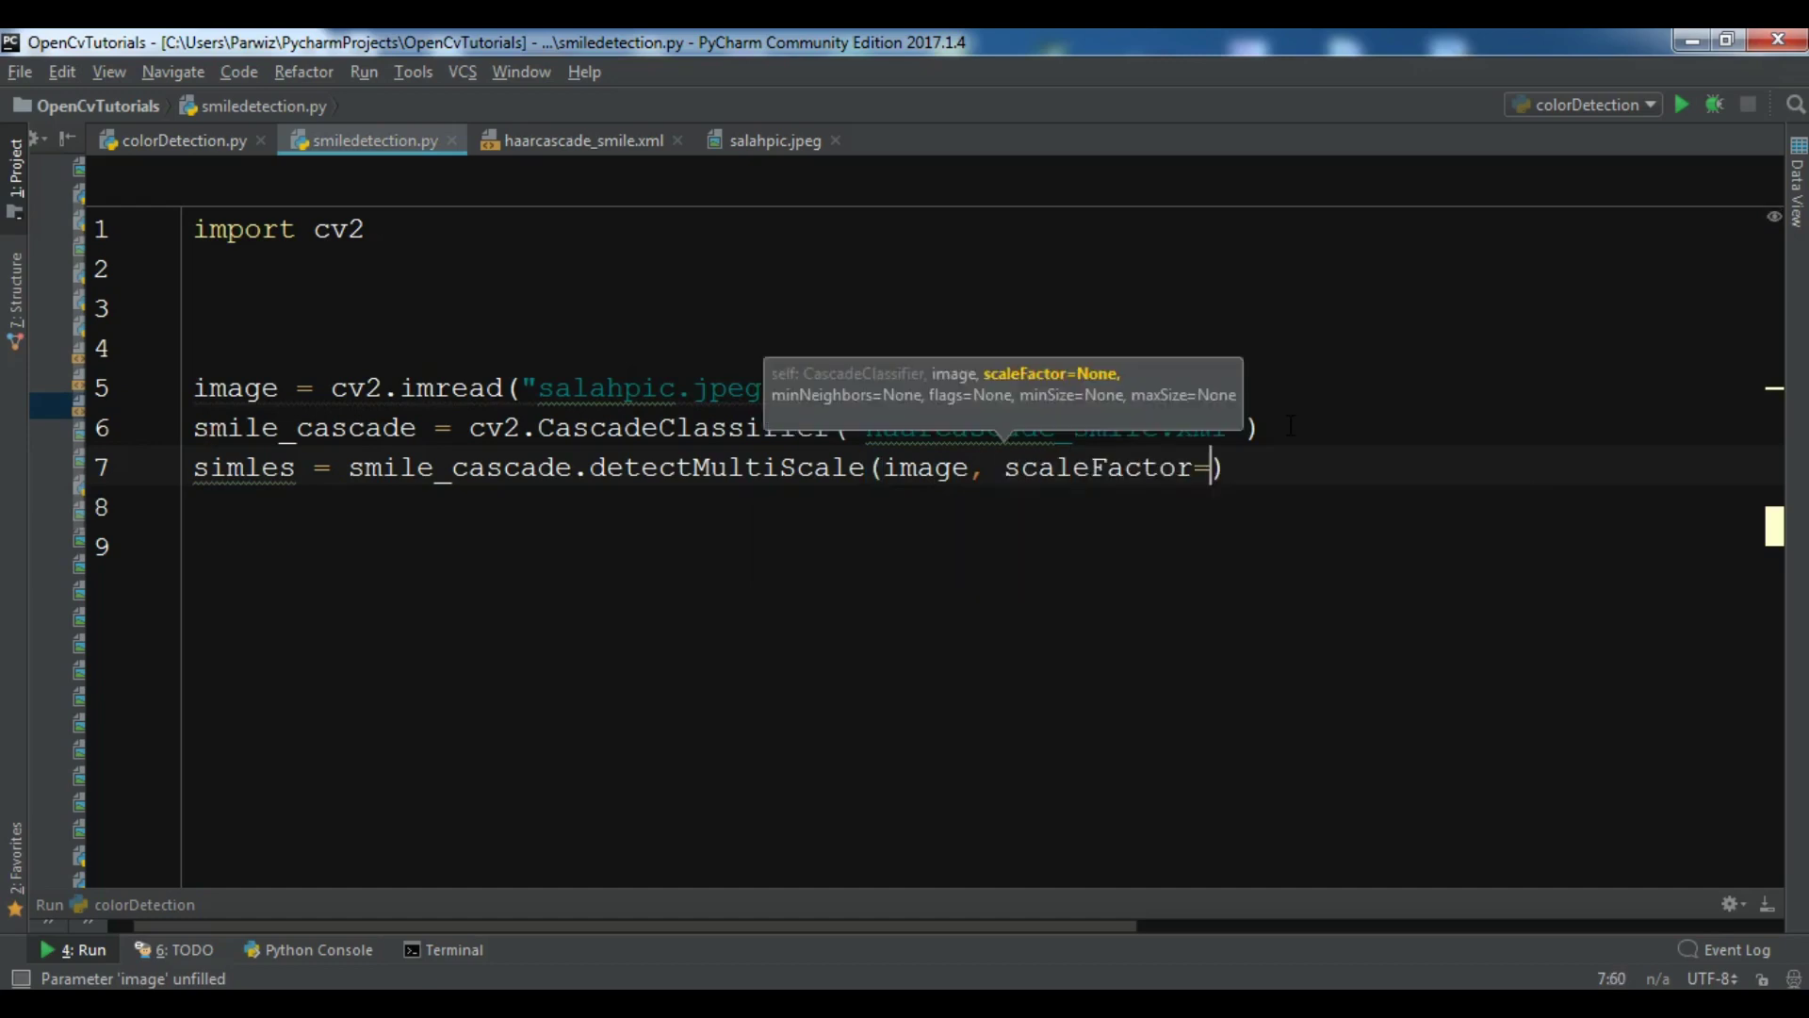
type("1.")
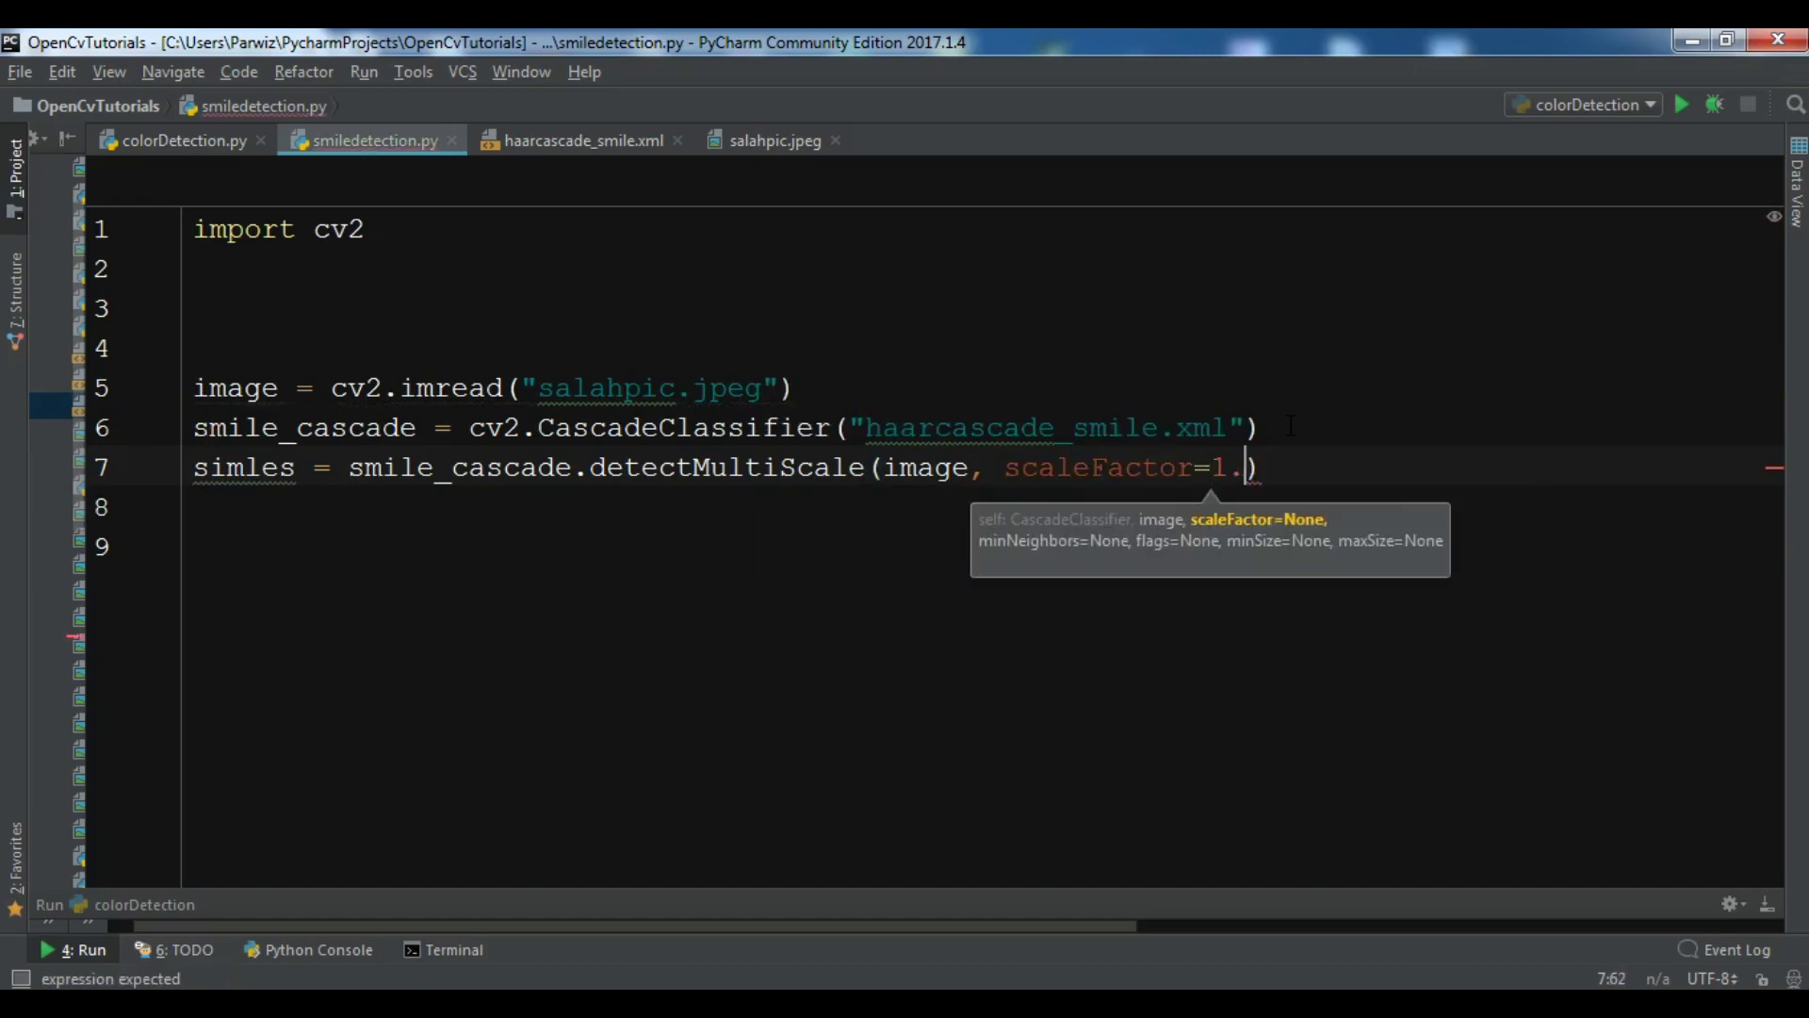
type("8, ")
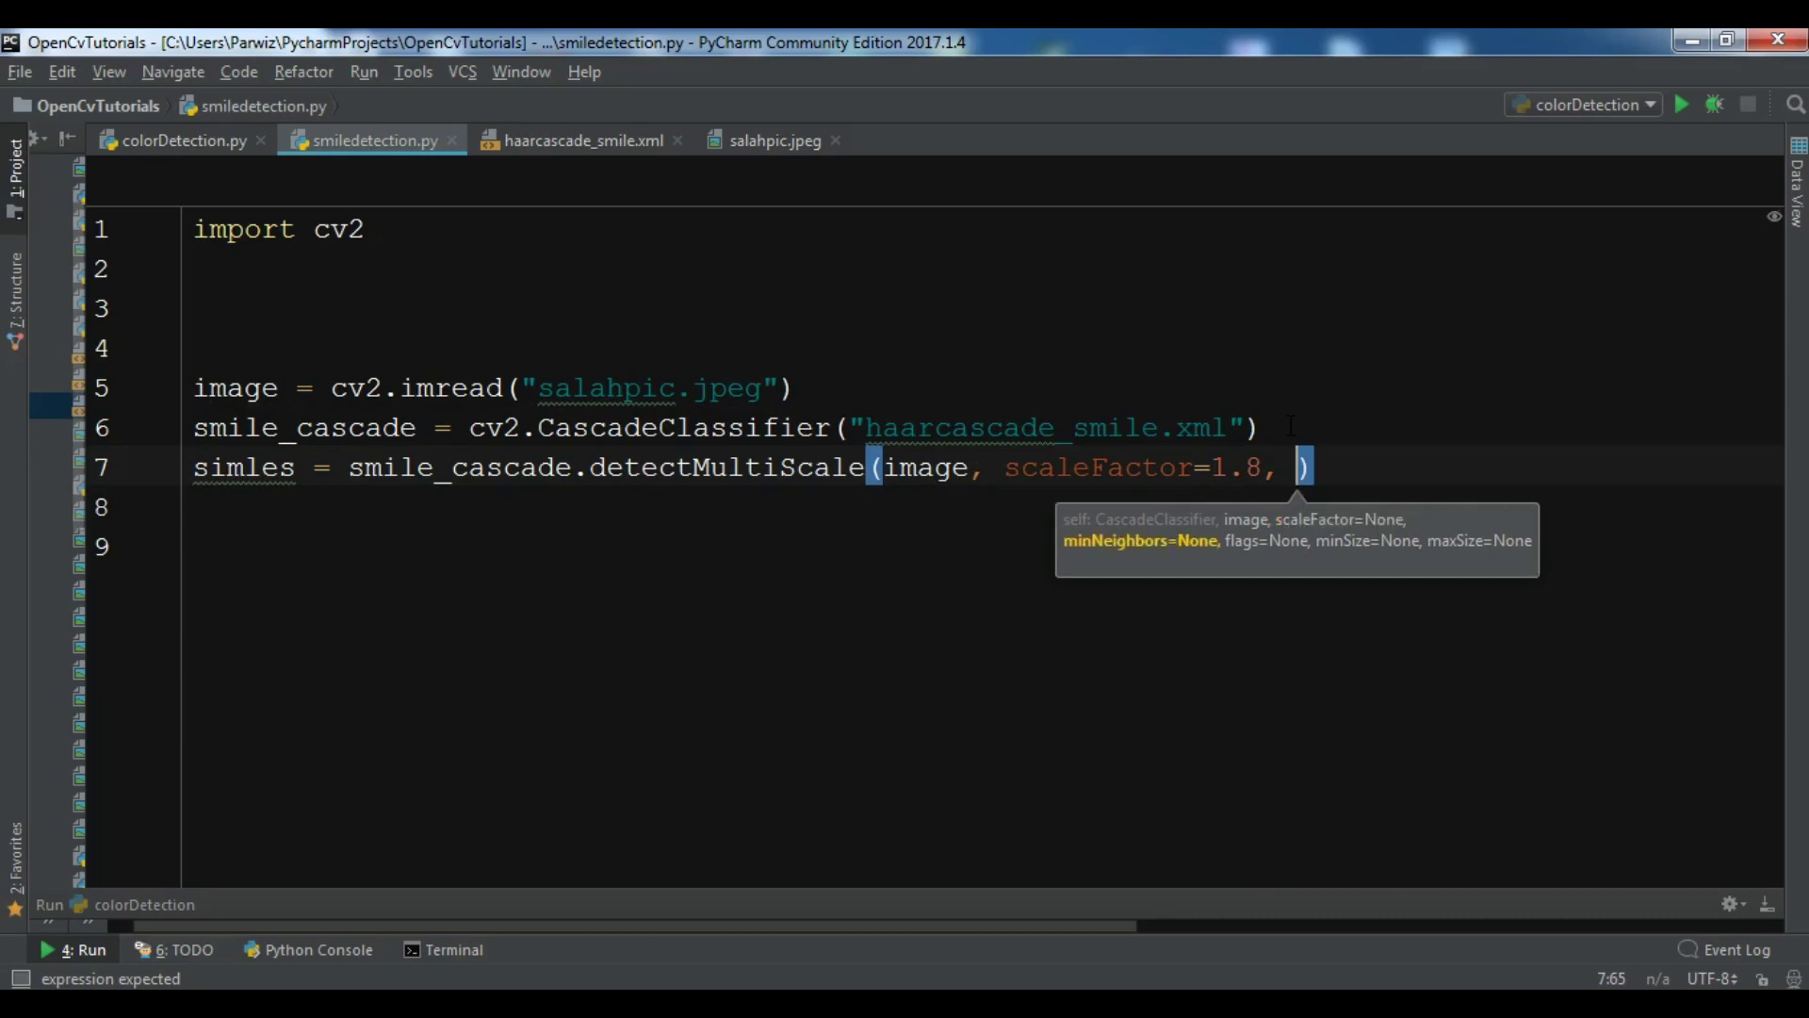
type("mi")
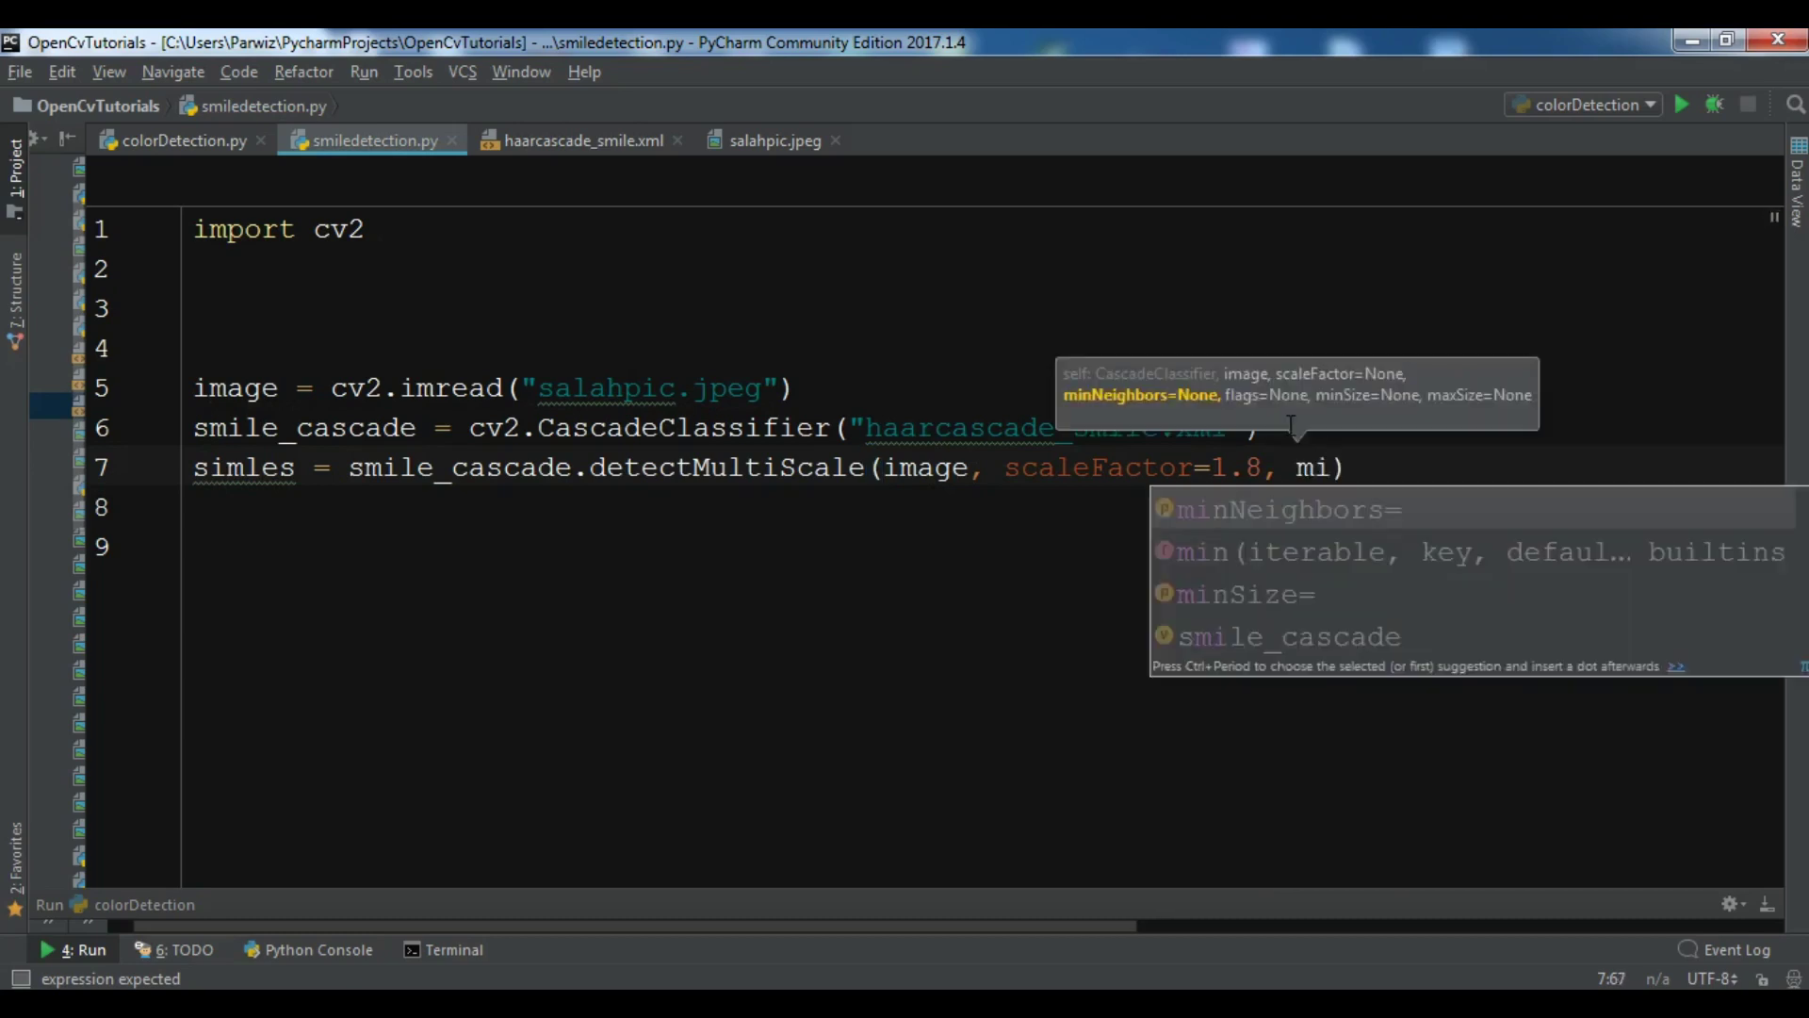
type("n")
key("Tab")
type("2")
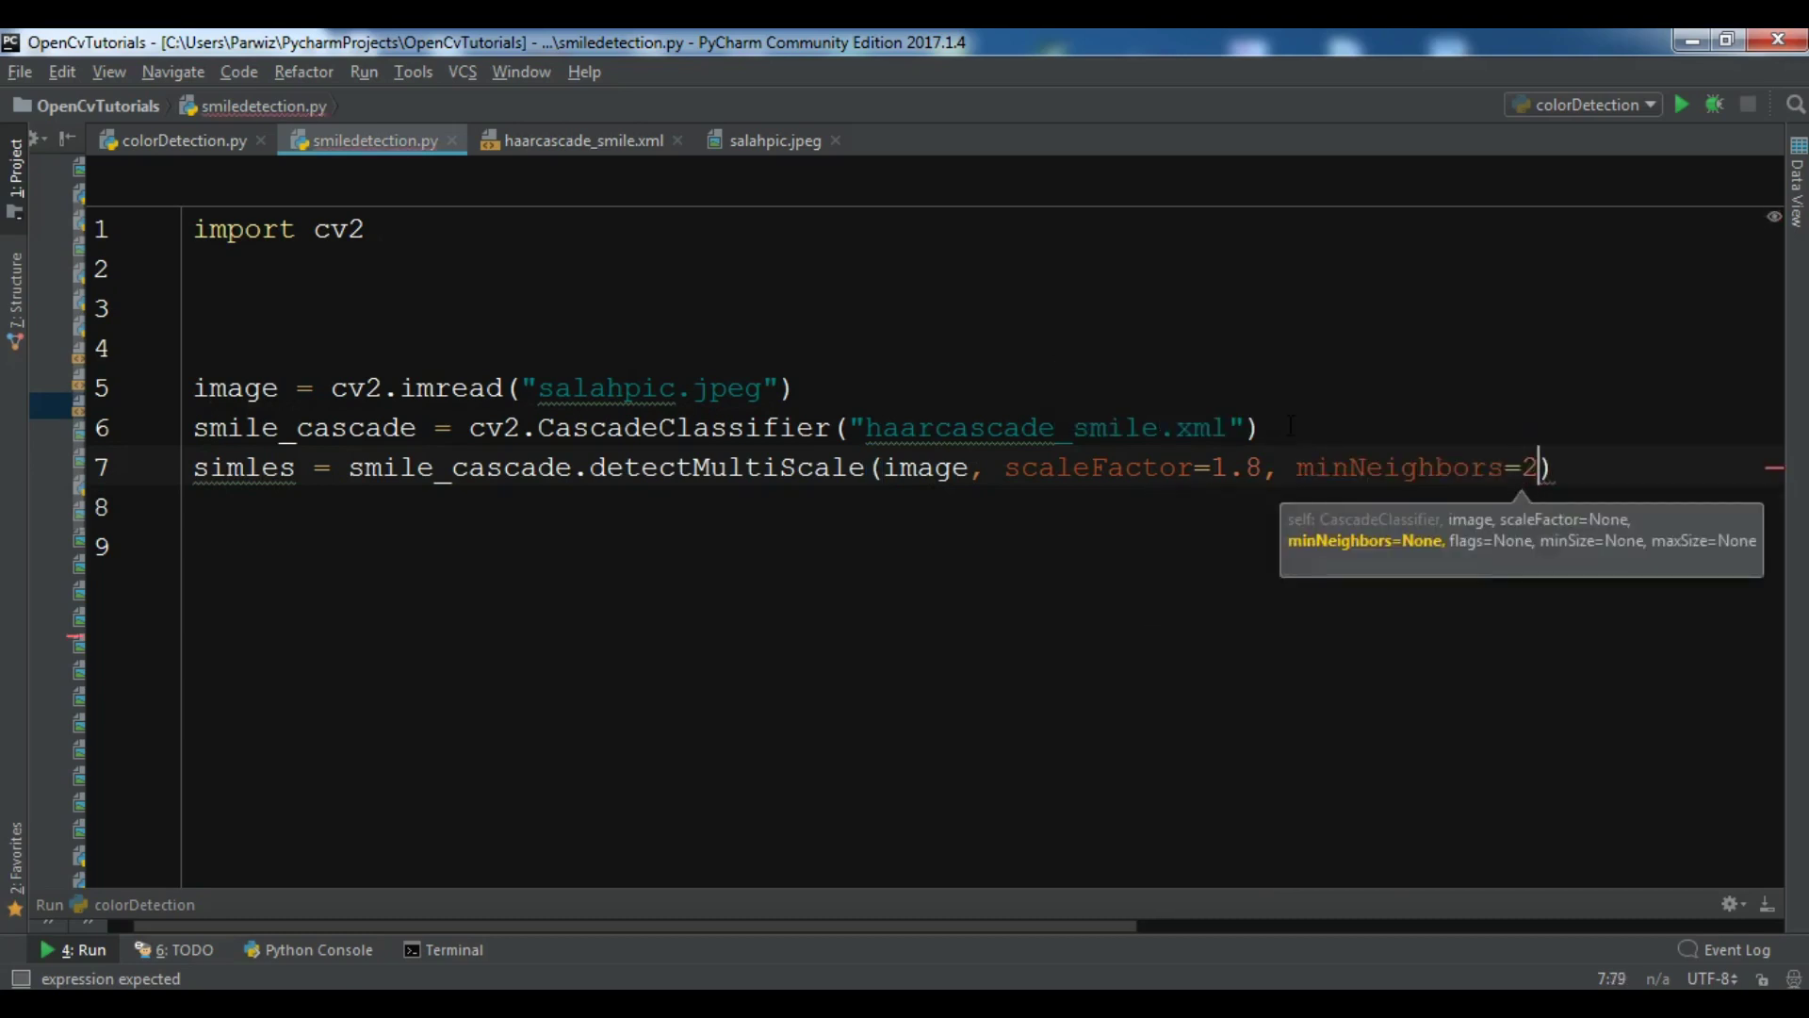
type("0")
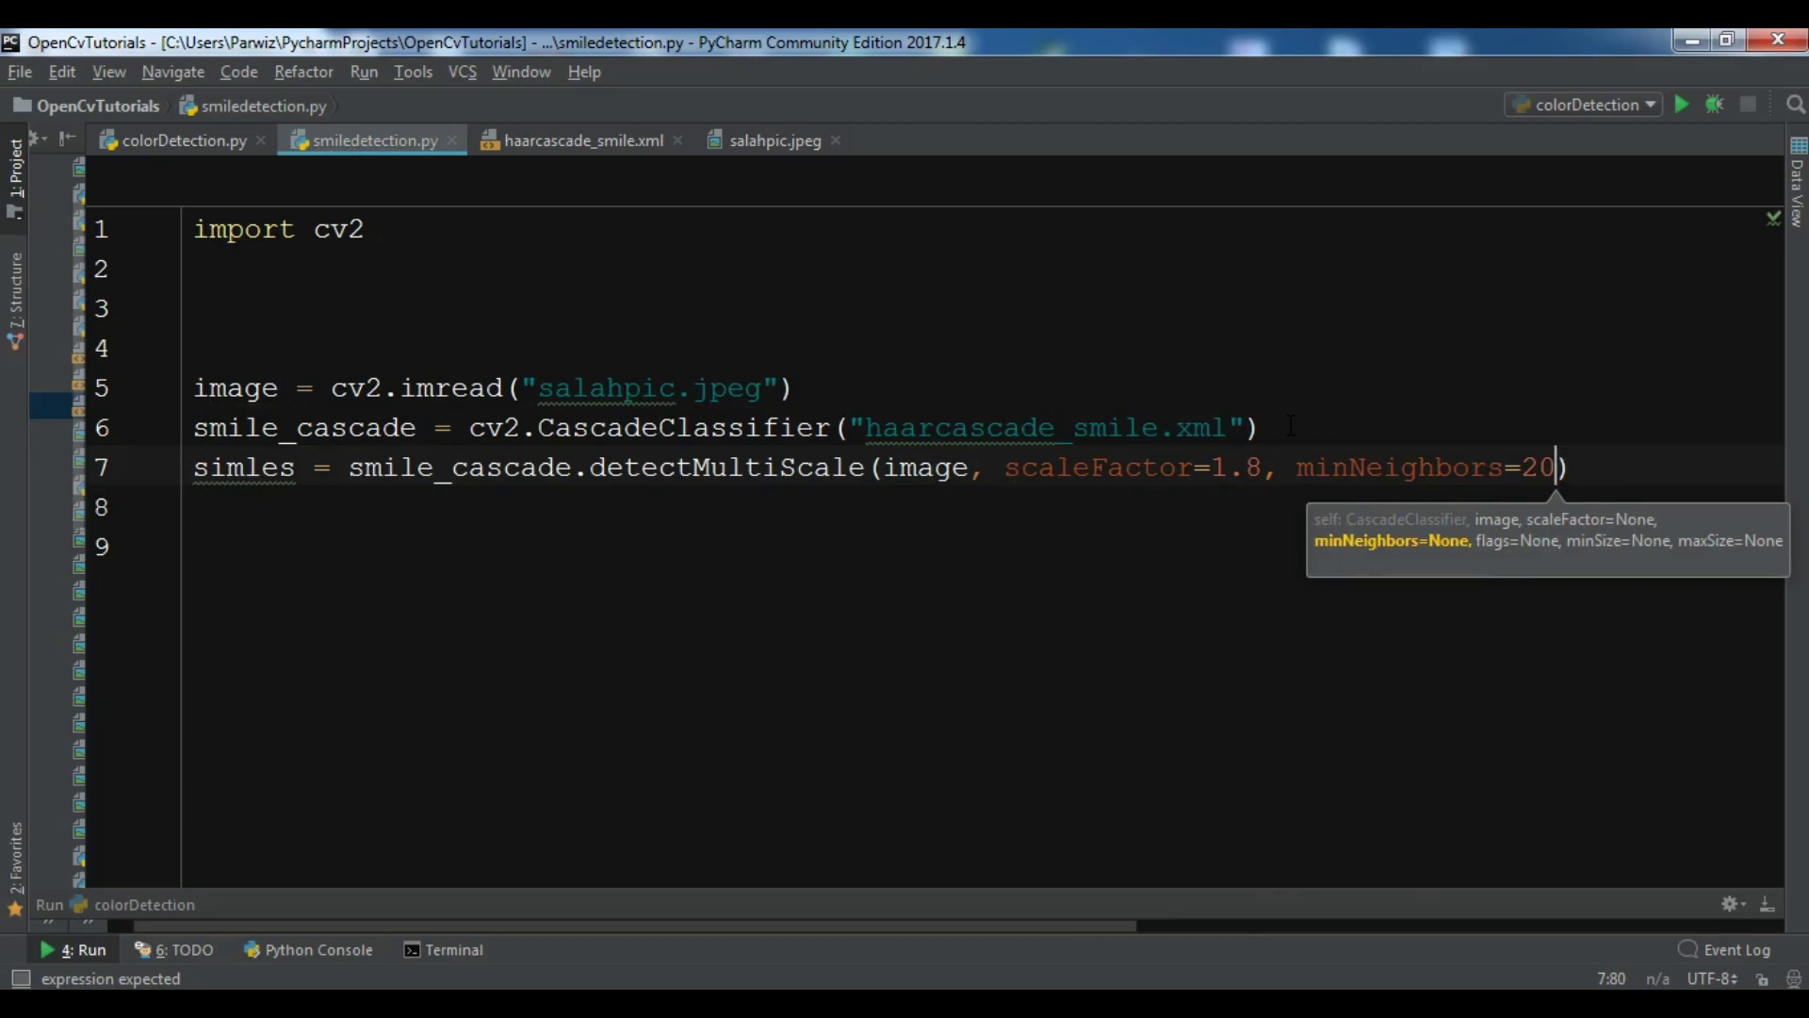
Step: Review the scaleFactor=1.8 argument, add blank lines below the detection call, and recheck salahpic.jpeg
key("Escape")
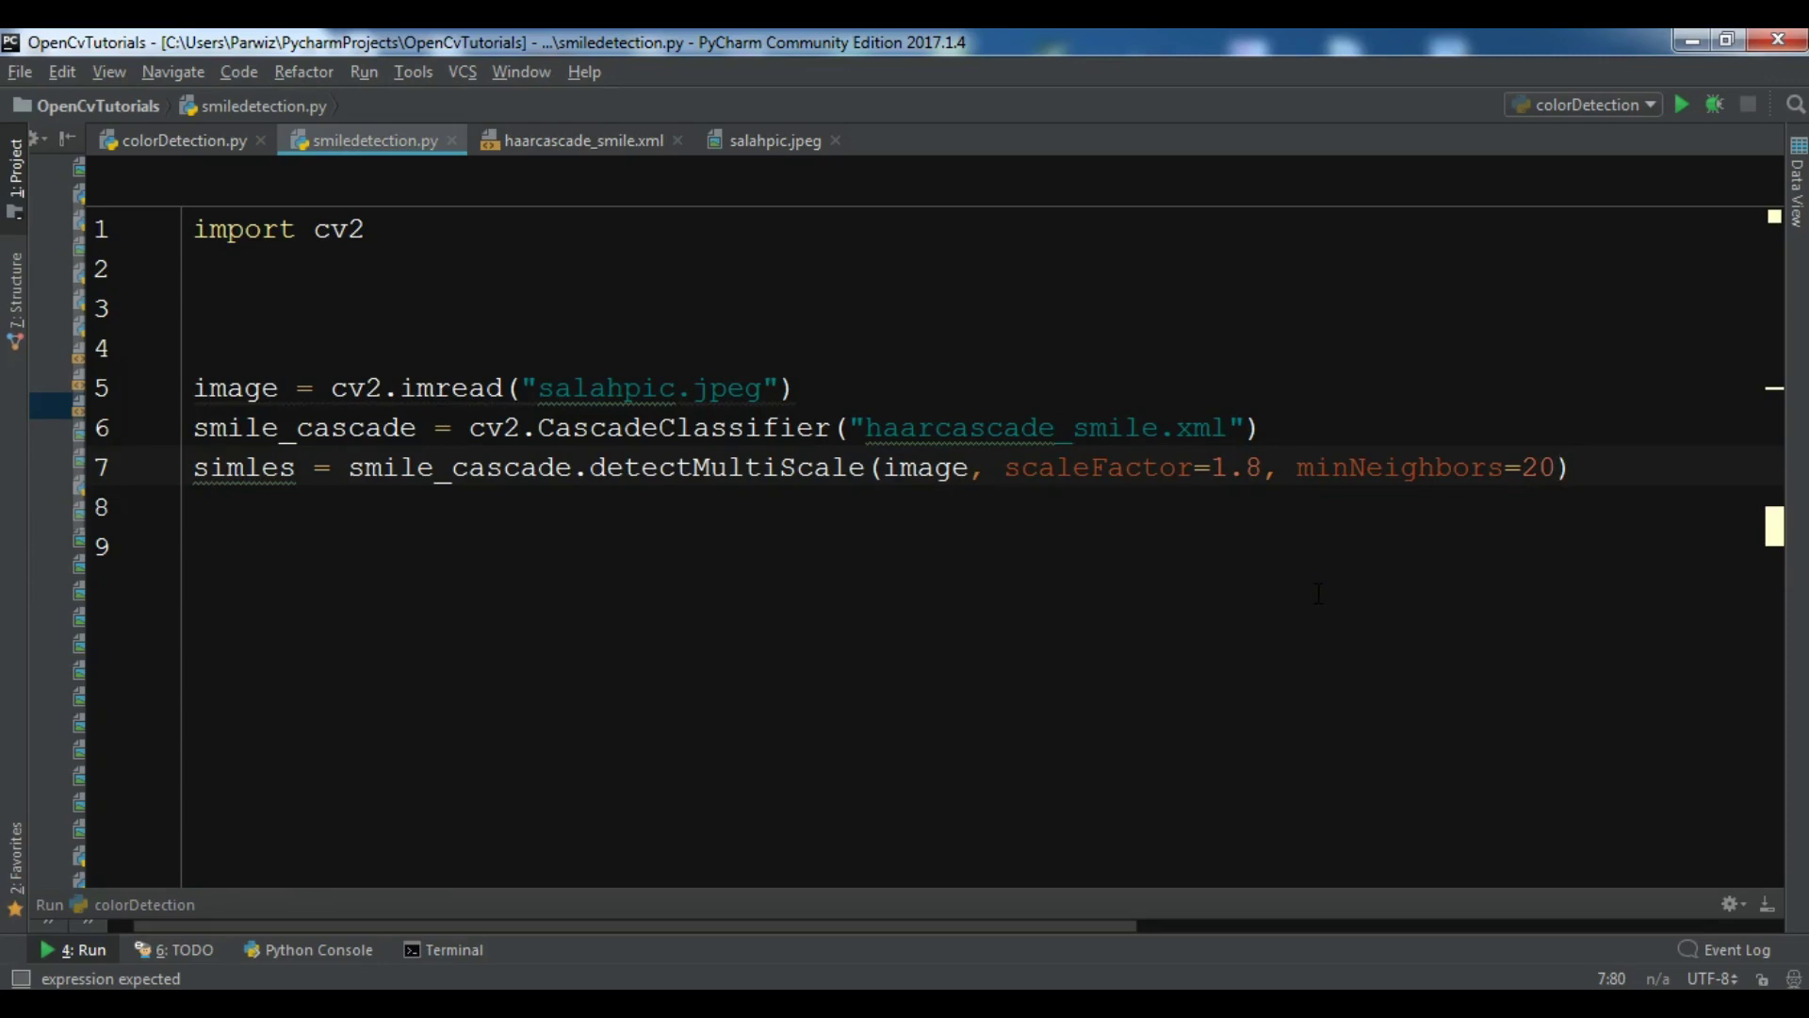
double_click(1236, 467)
type("1.8")
left_click(1260, 507)
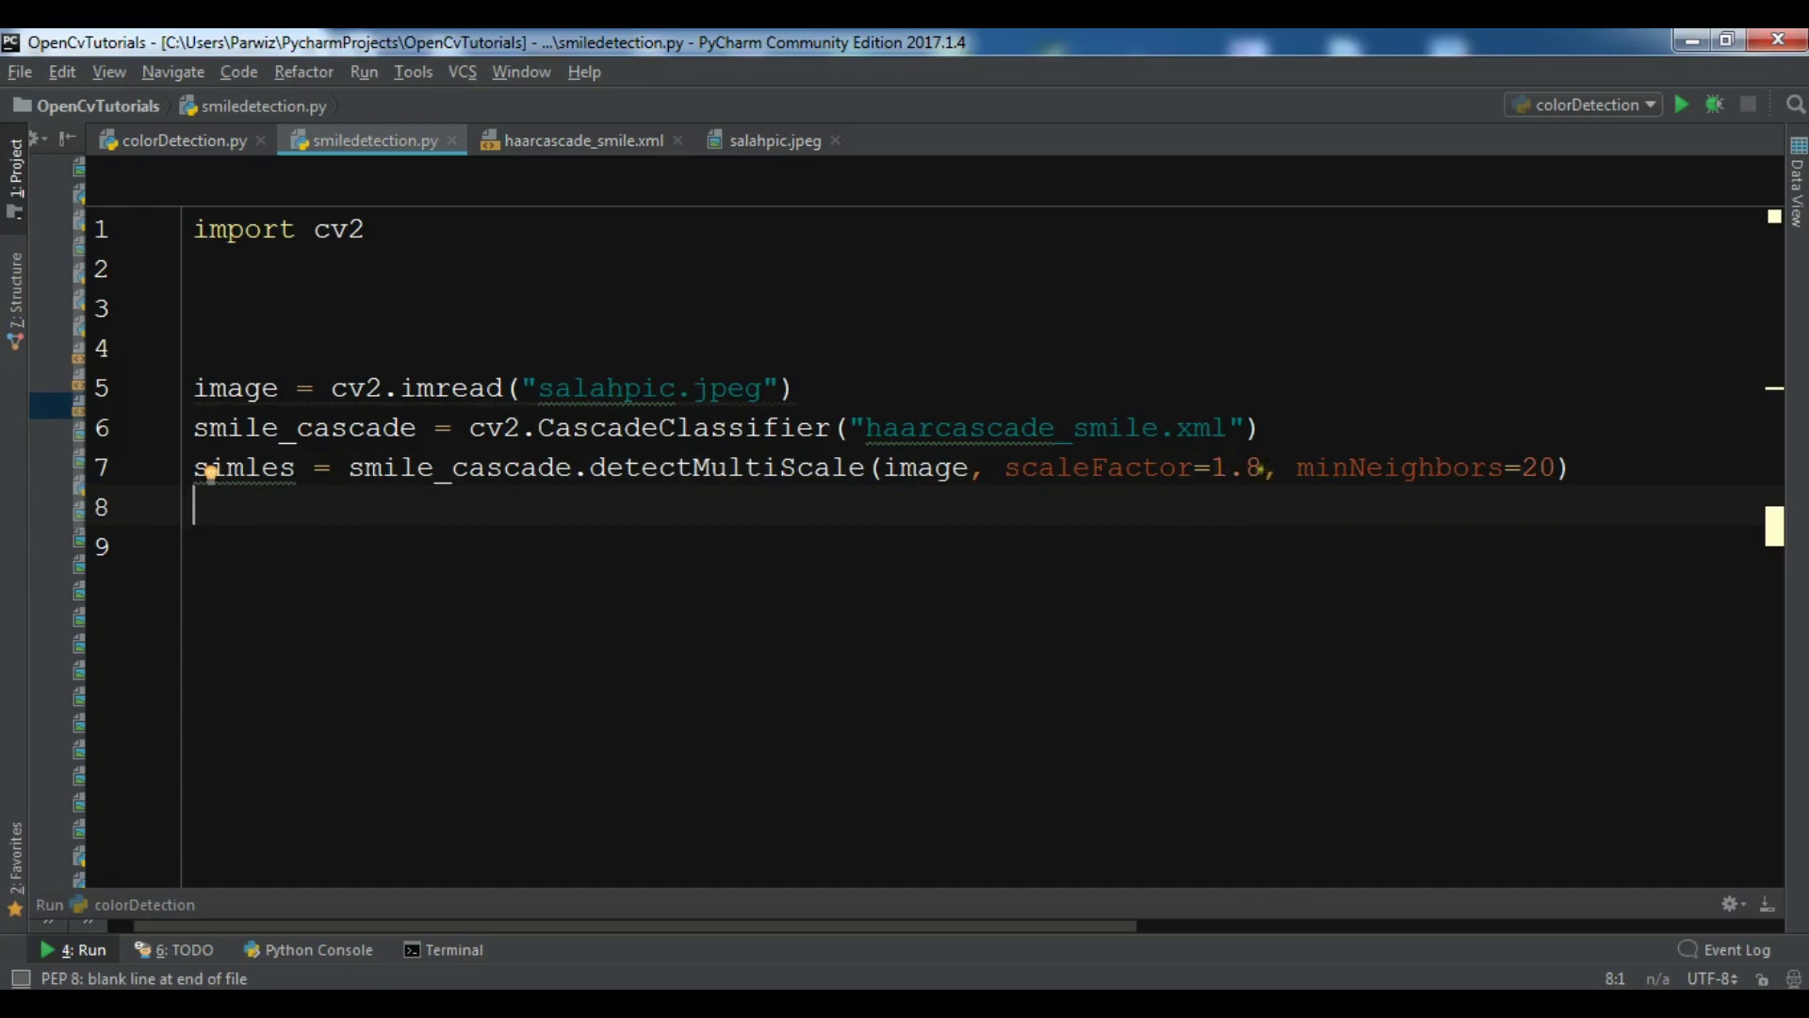
left_click_drag(1262, 469, 1007, 468)
left_click(1219, 517)
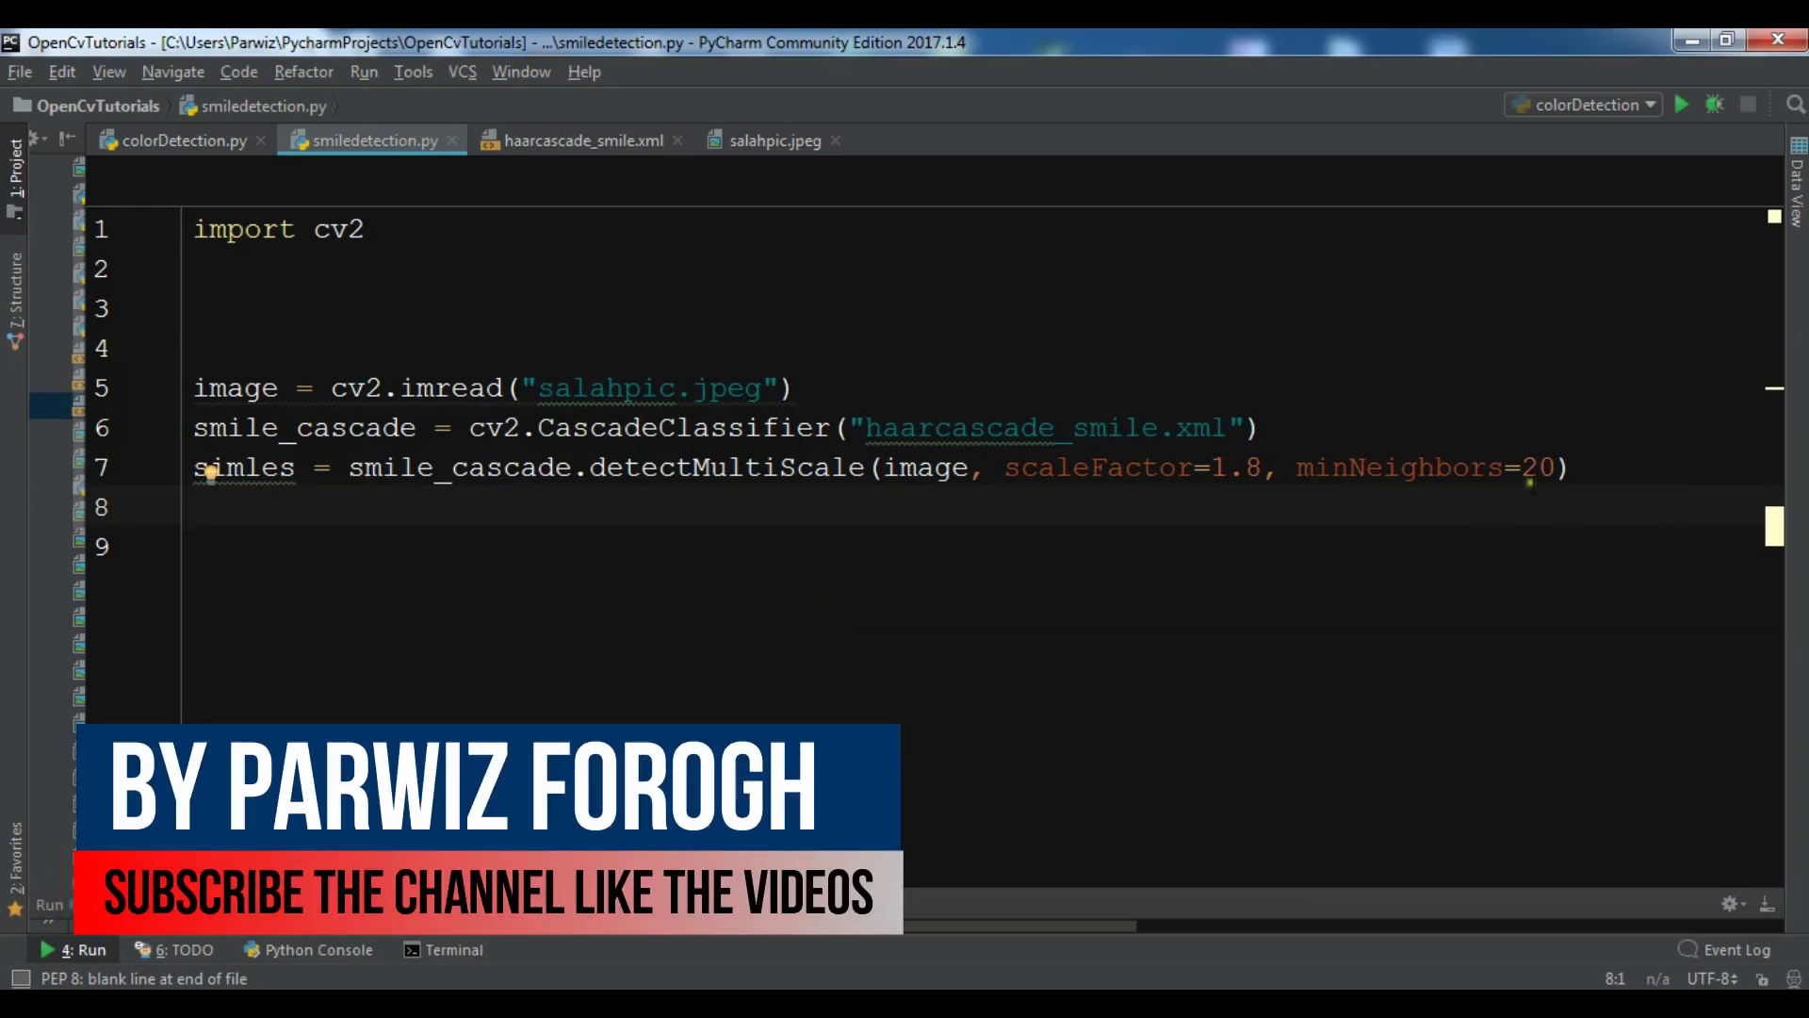
key("Return")
key("Return")
key("Return")
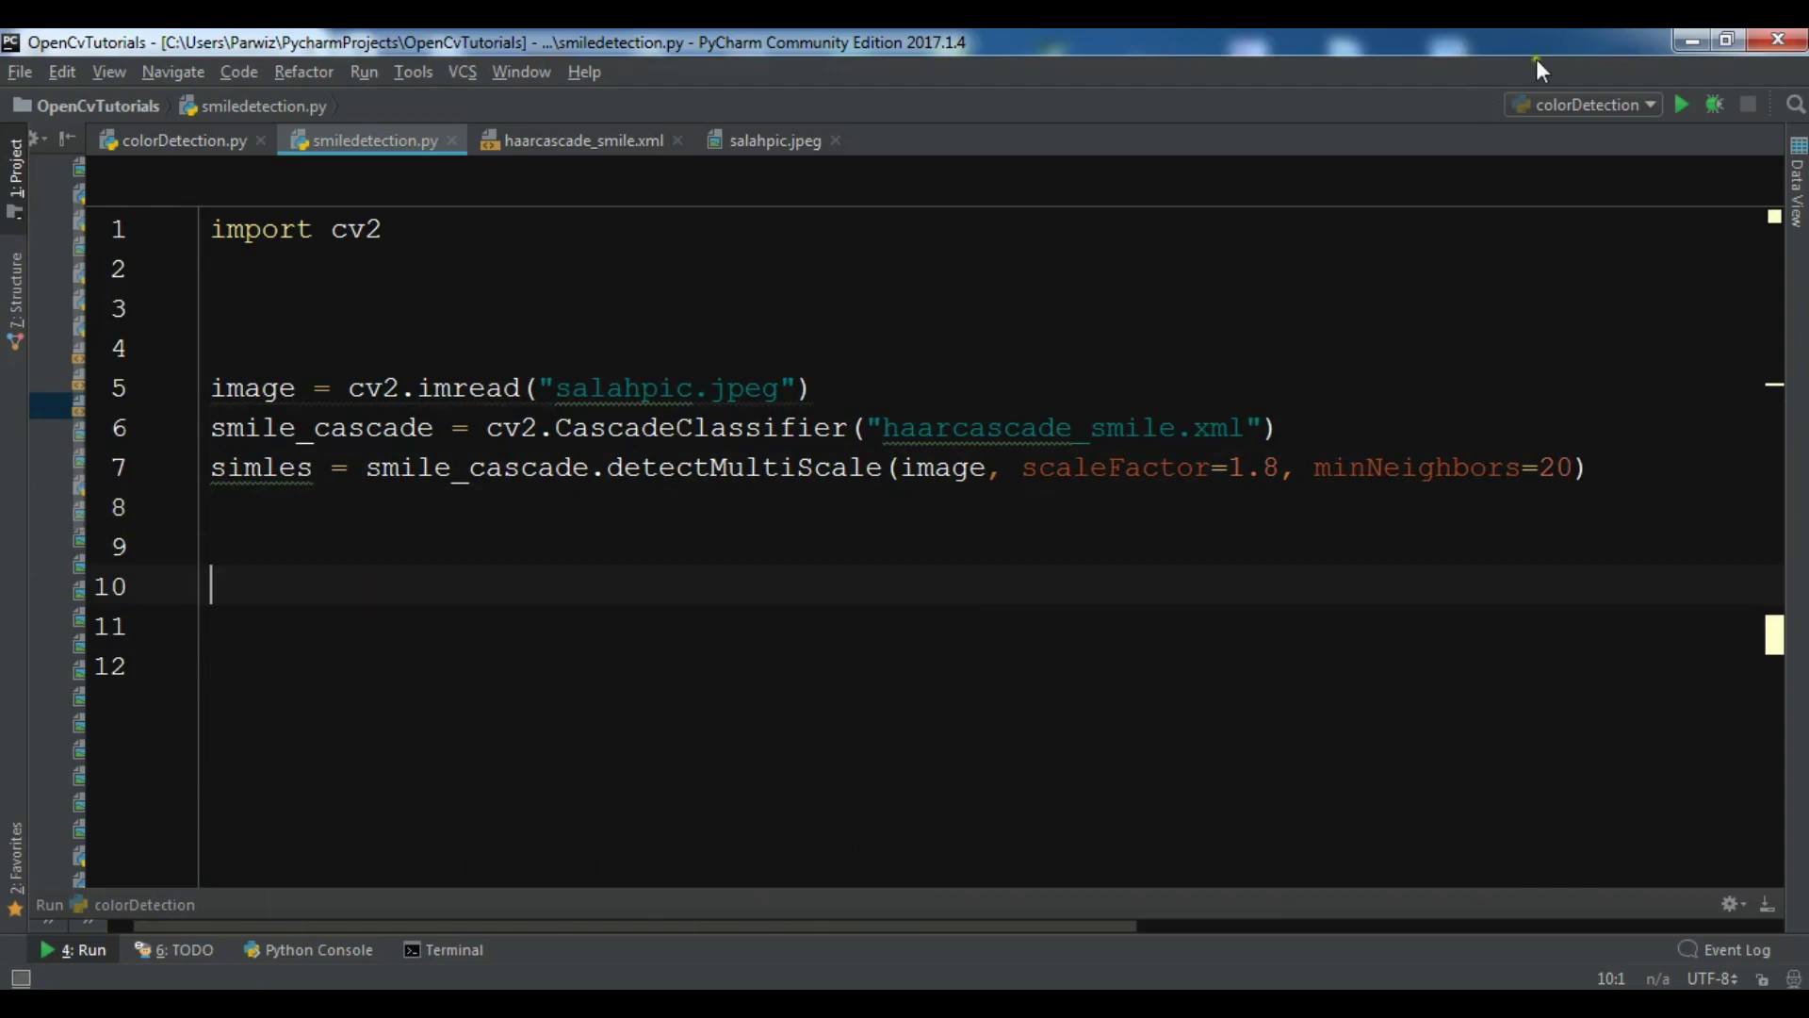
left_click(775, 144)
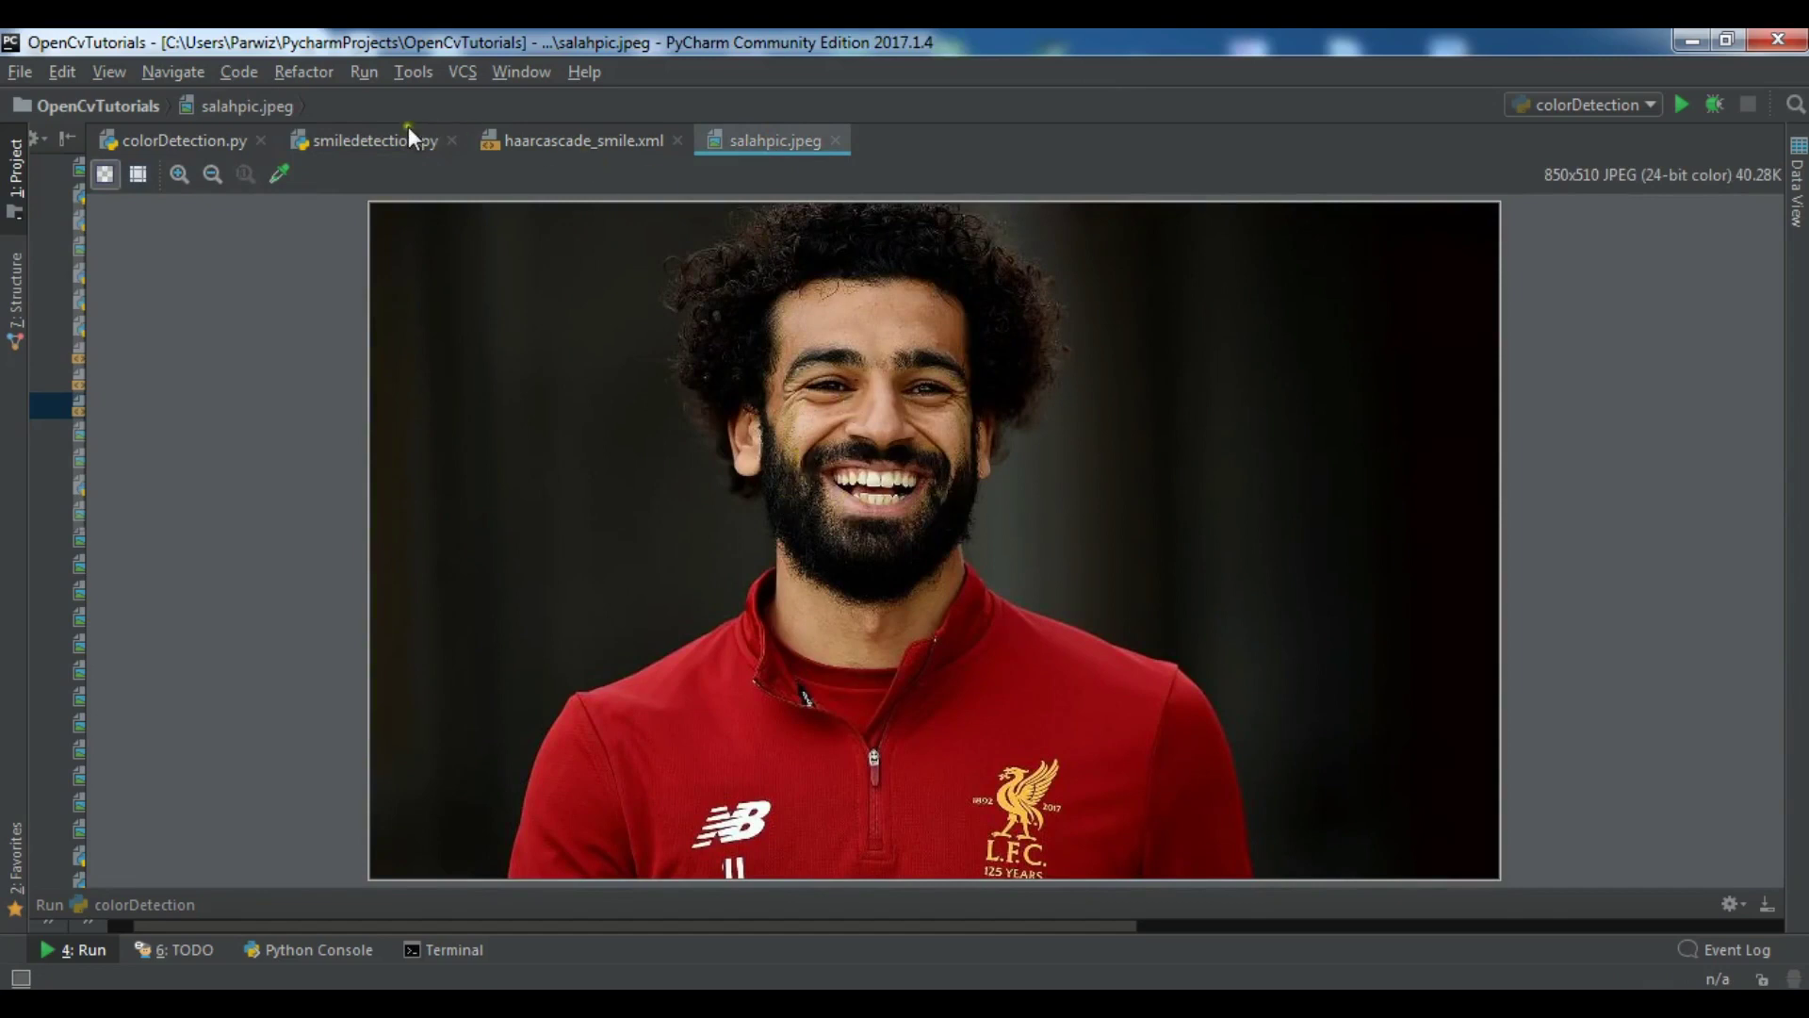
left_click(381, 137)
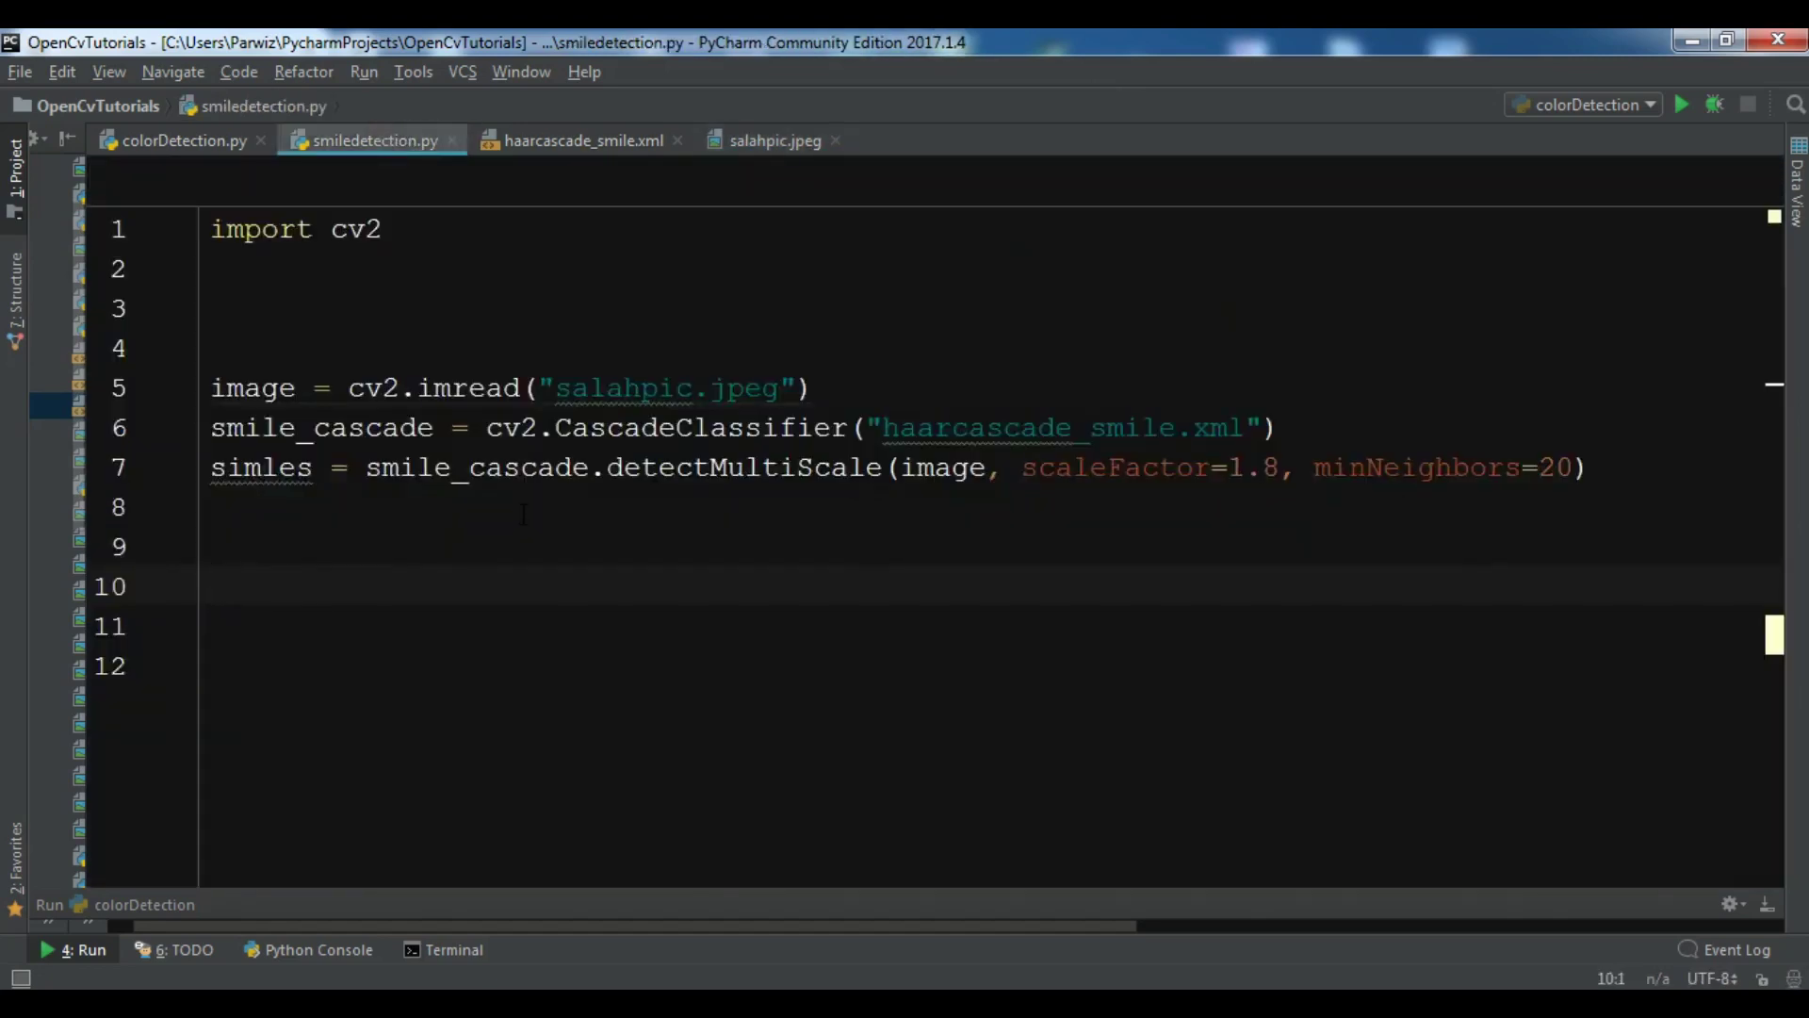
type("for(")
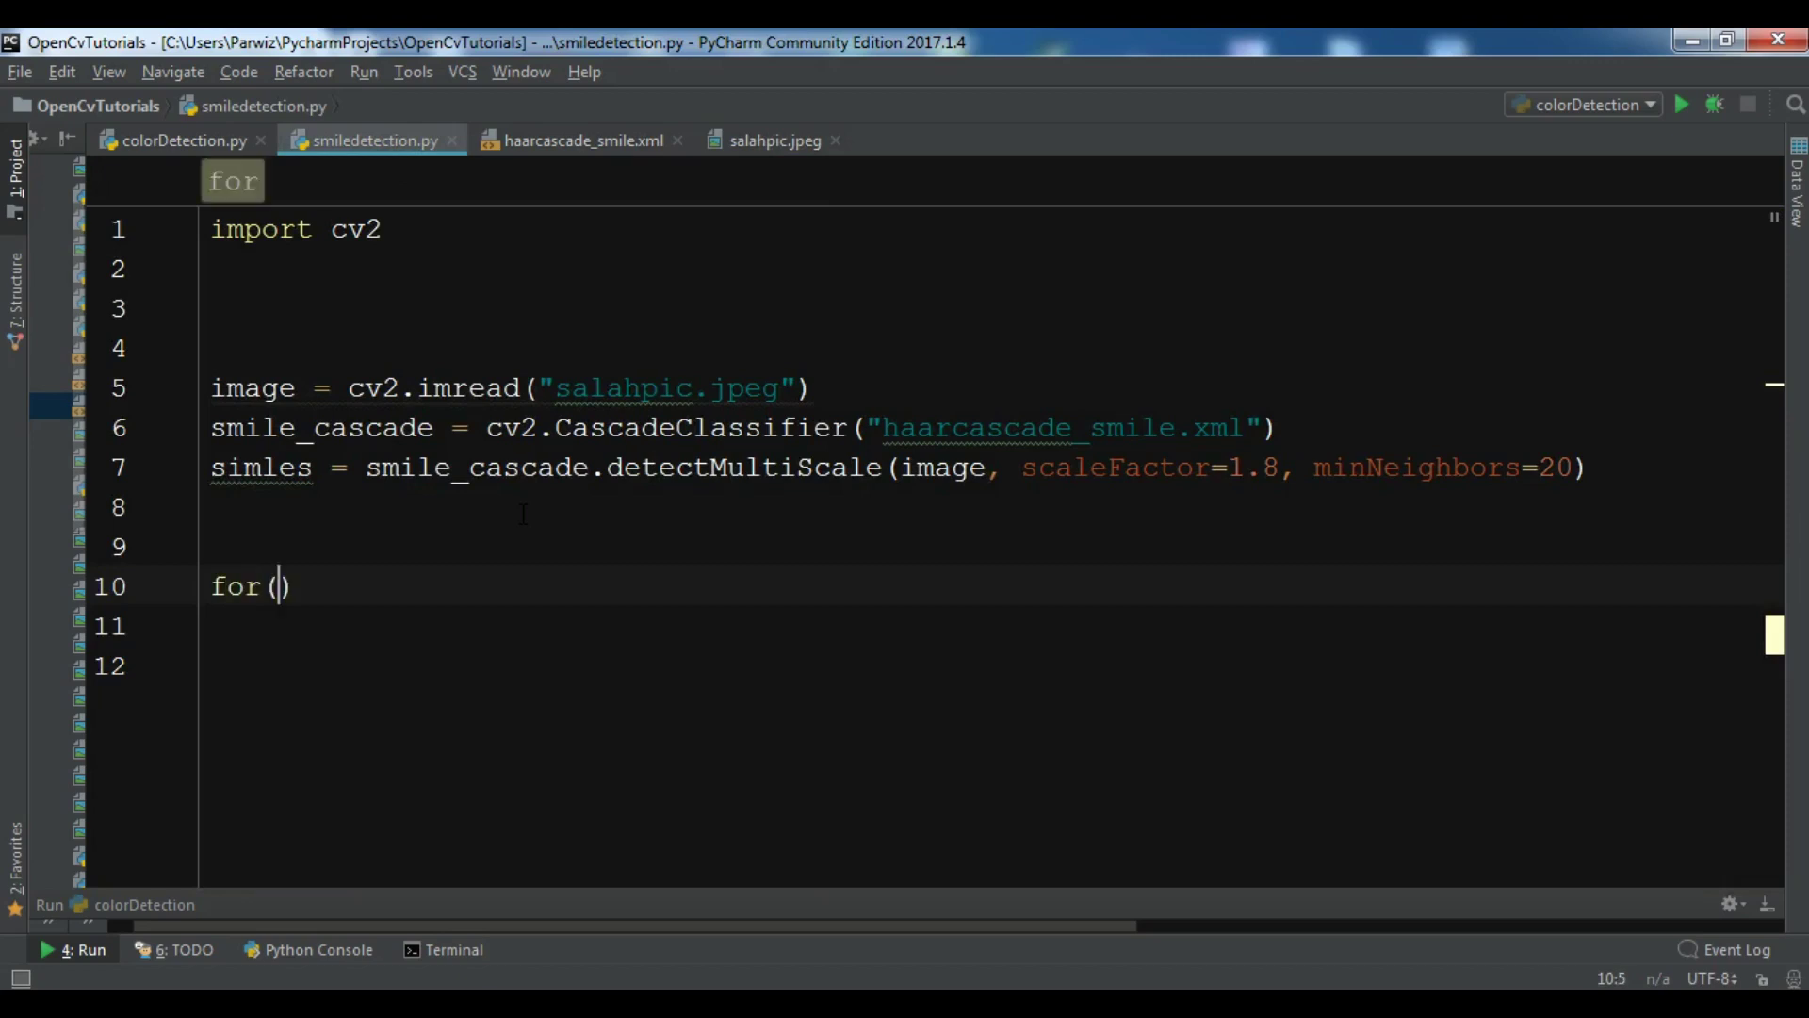
type("sx, ")
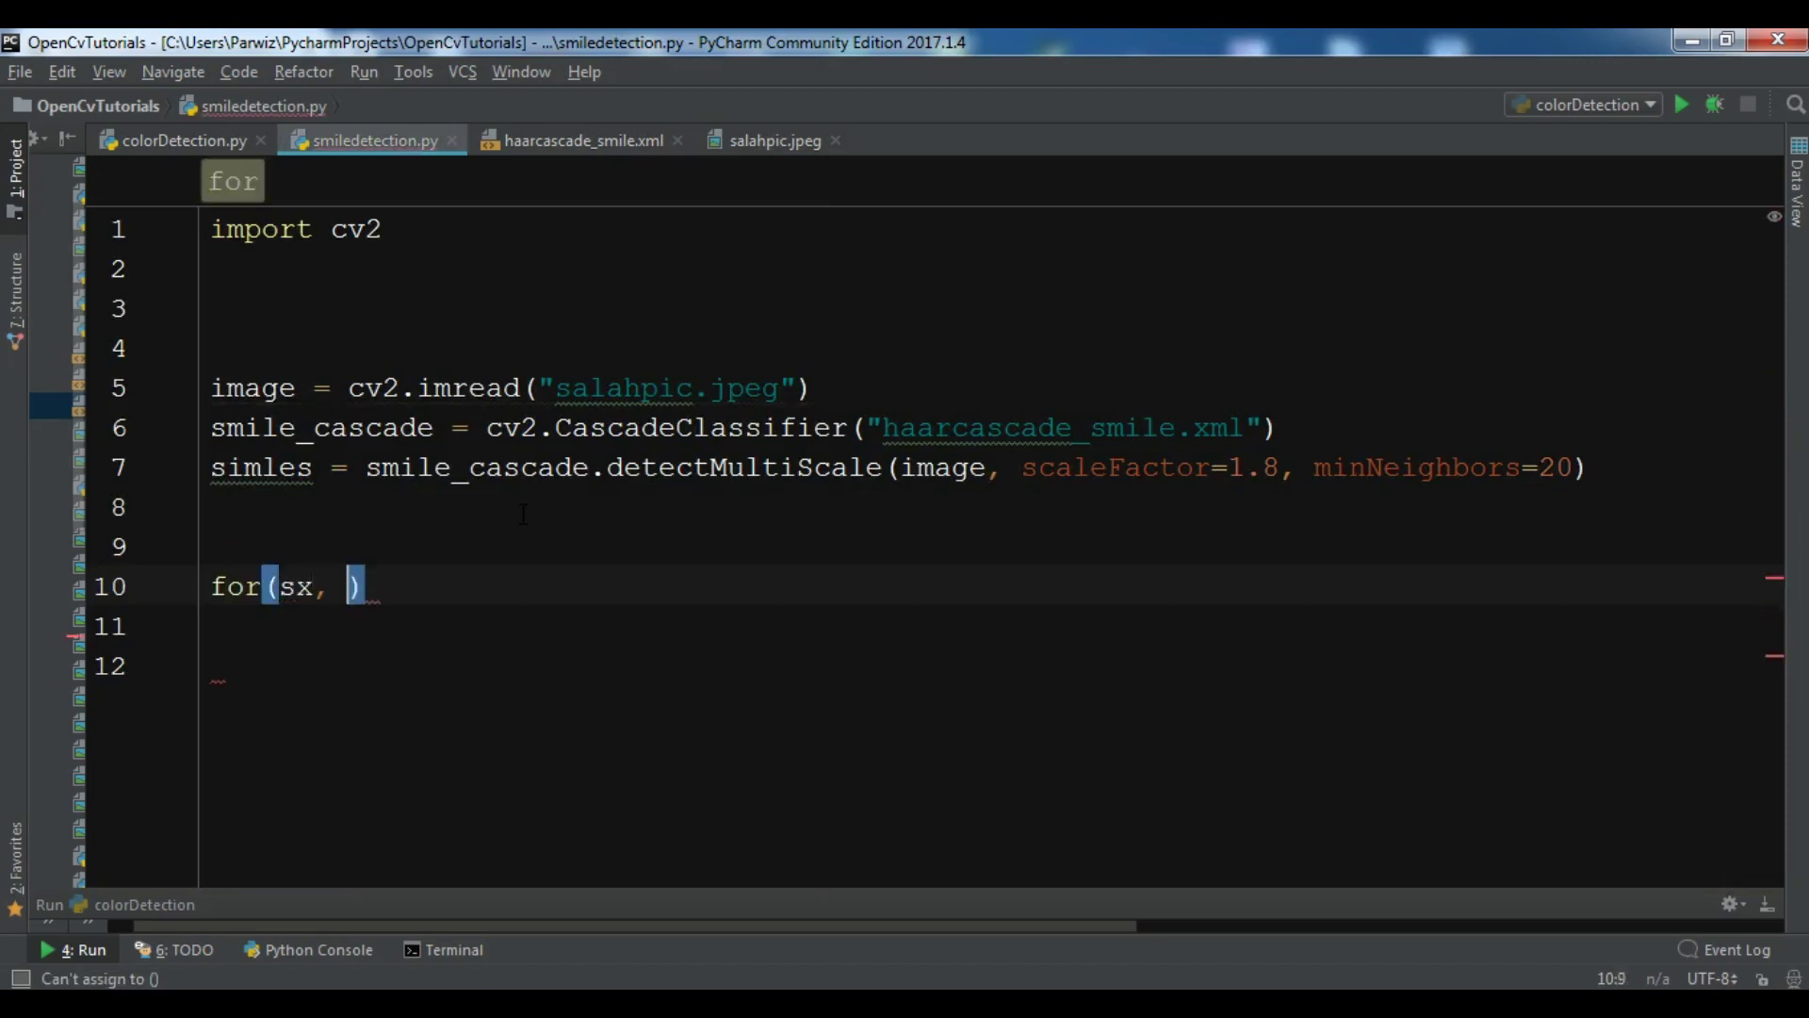
type("sy,s")
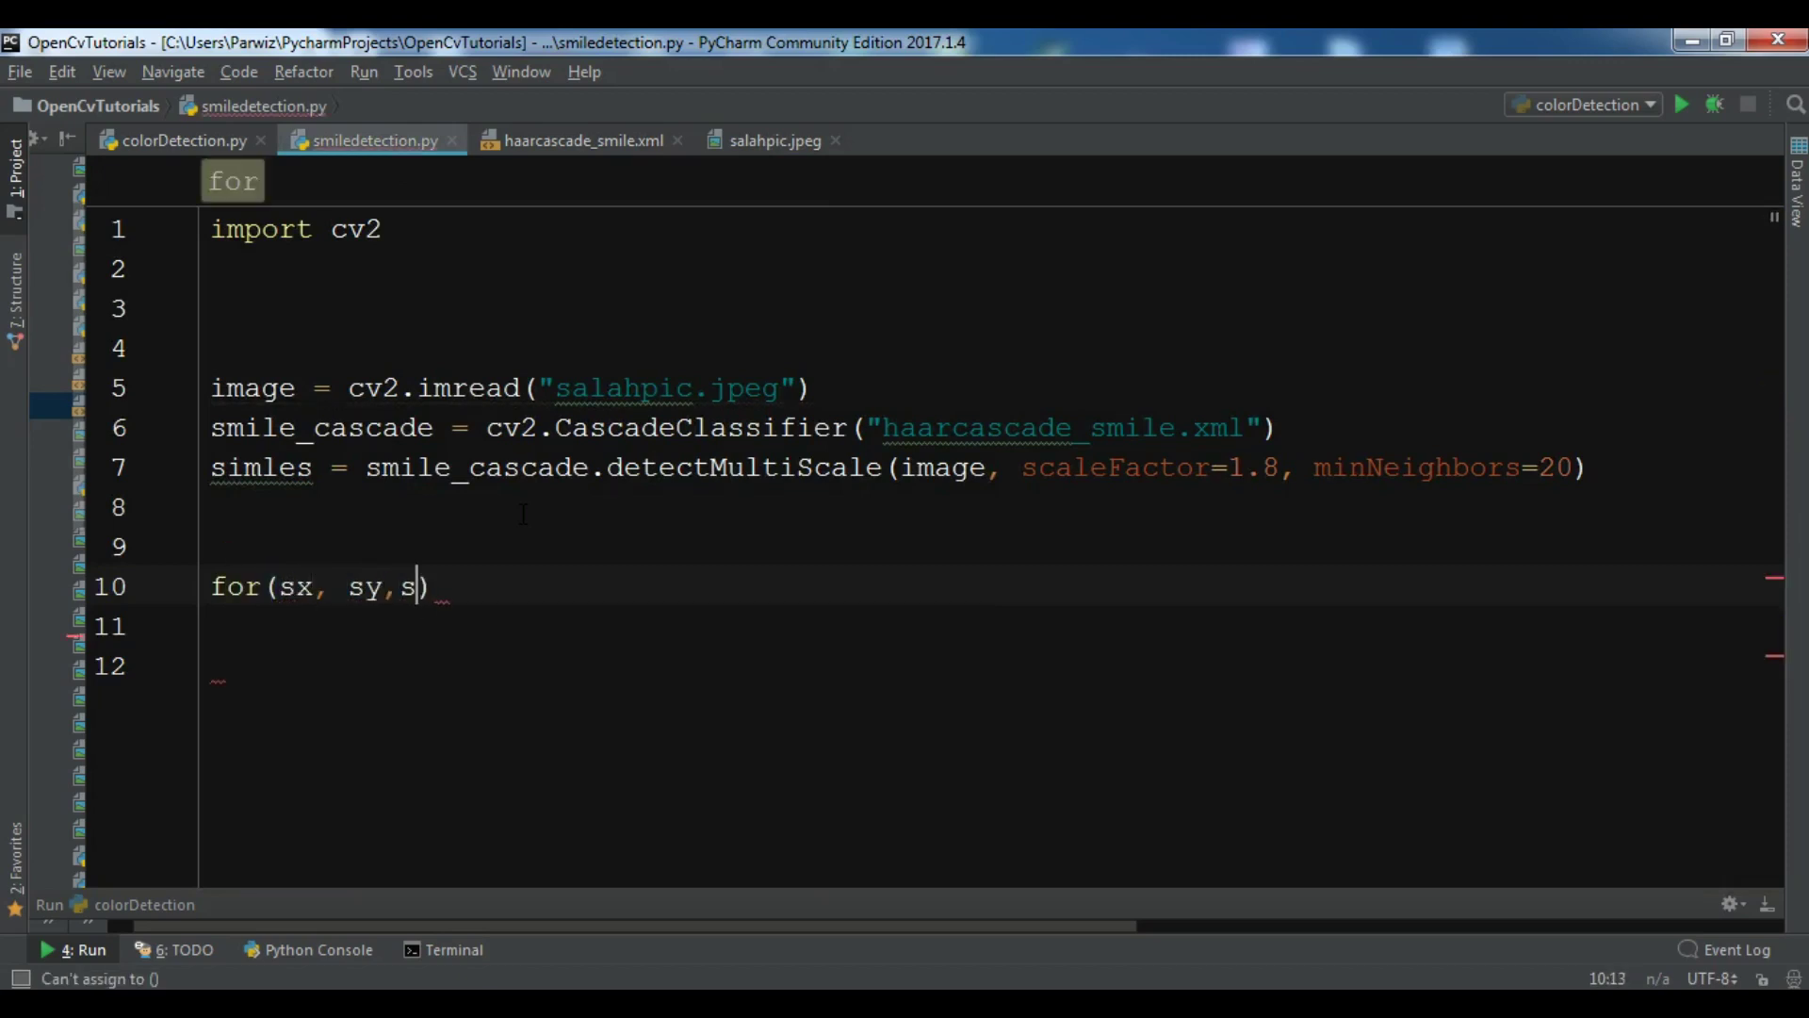
type("w,")
type("sh")
Step: Write the loop for (sx, sy, sw, sh) in smiles:, fixing simles to smiles on line 7
key("Right")
type("in ")
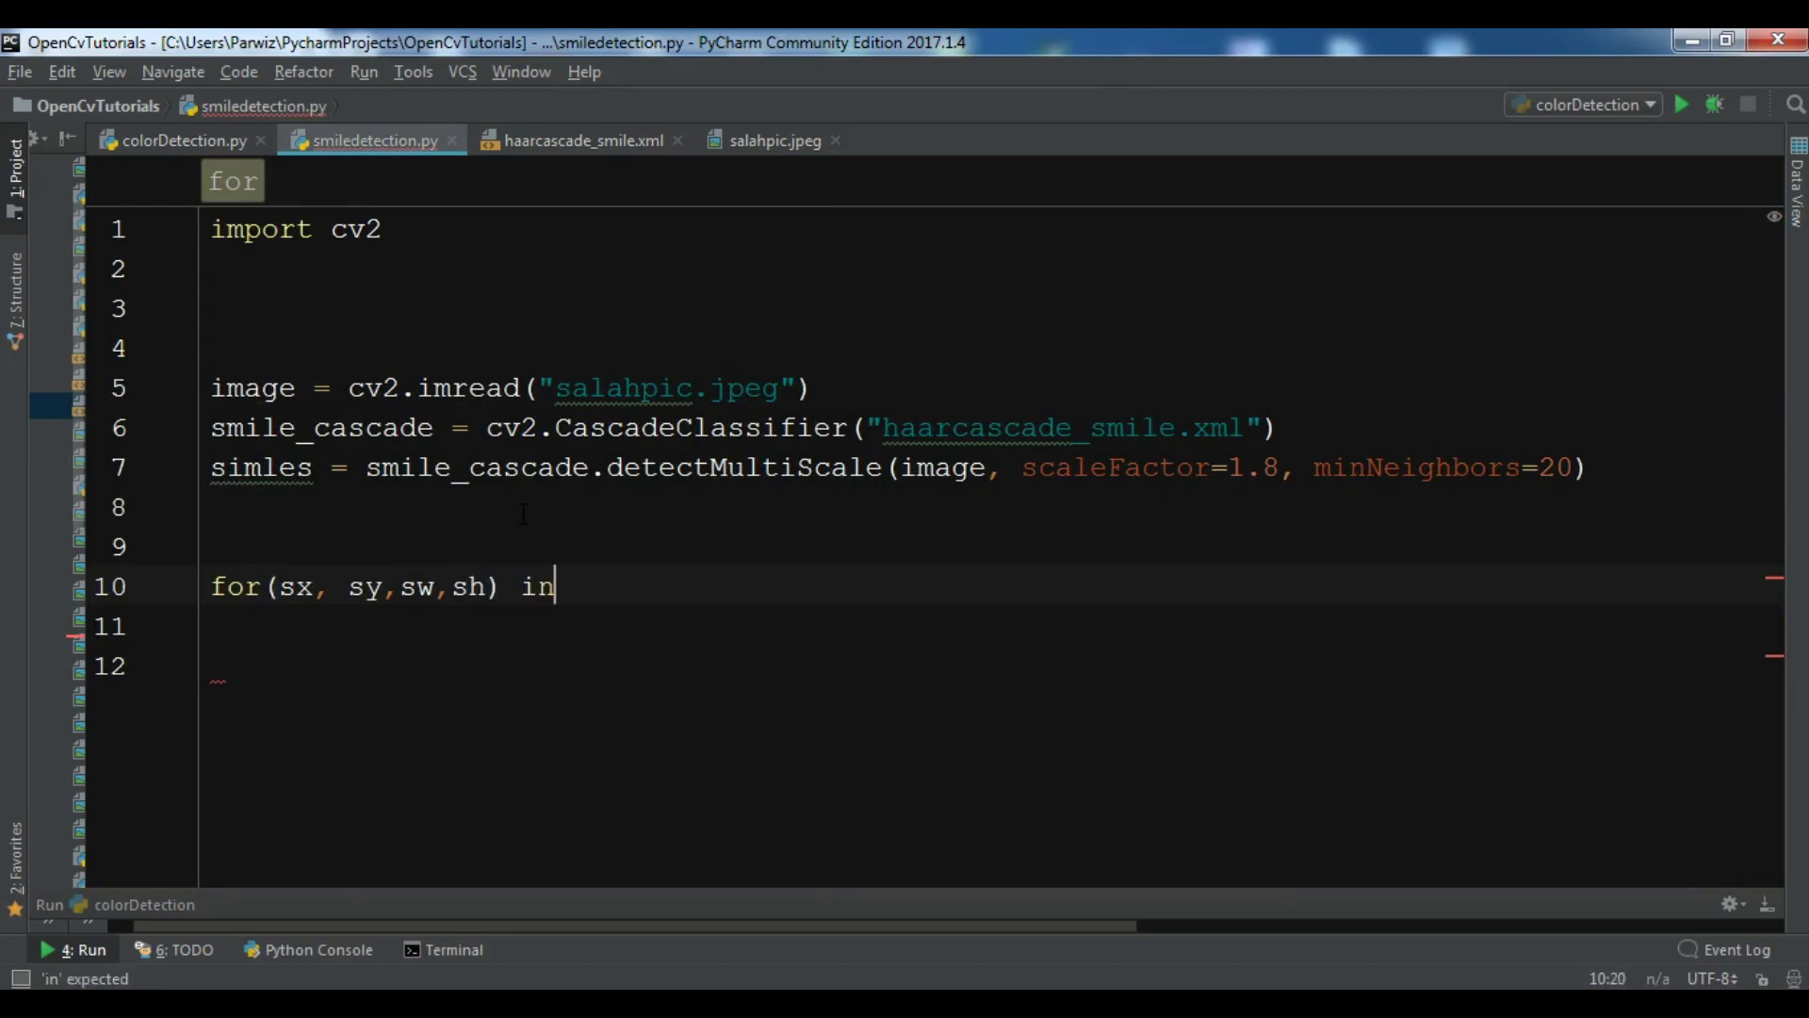
type("smi")
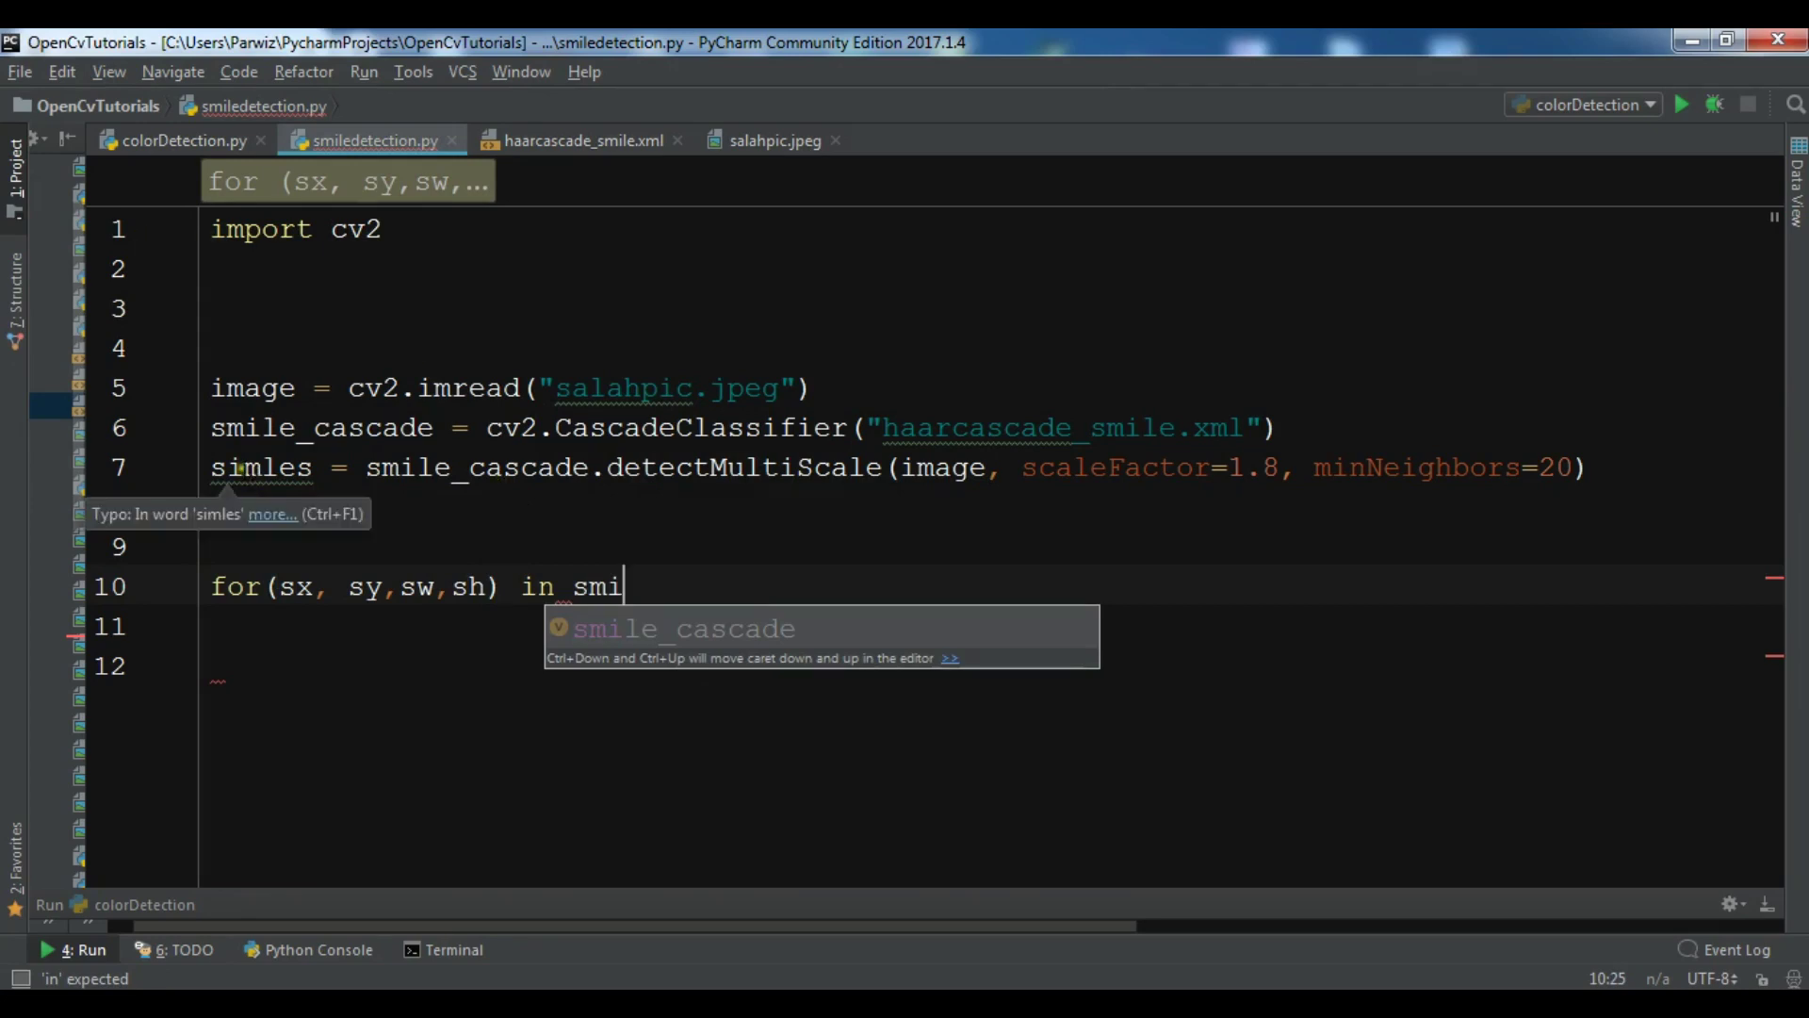
left_click(228, 468)
key("Right")
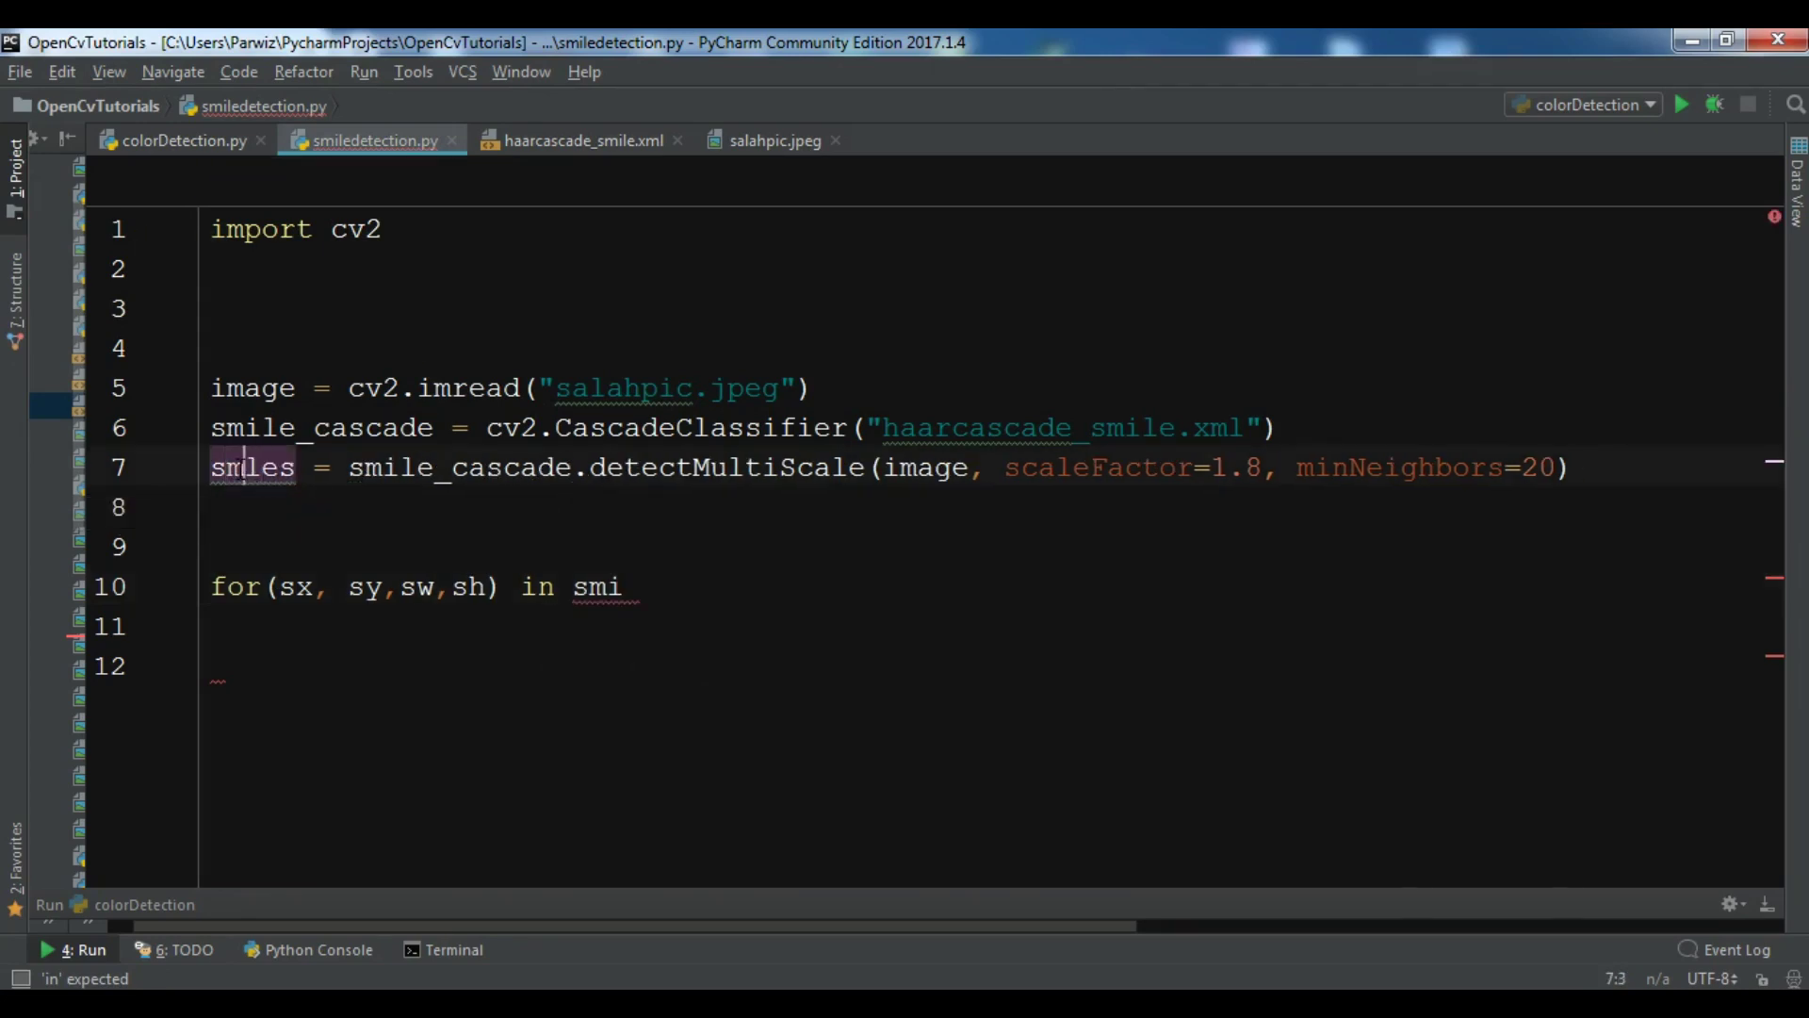
type("i")
left_click(622, 586)
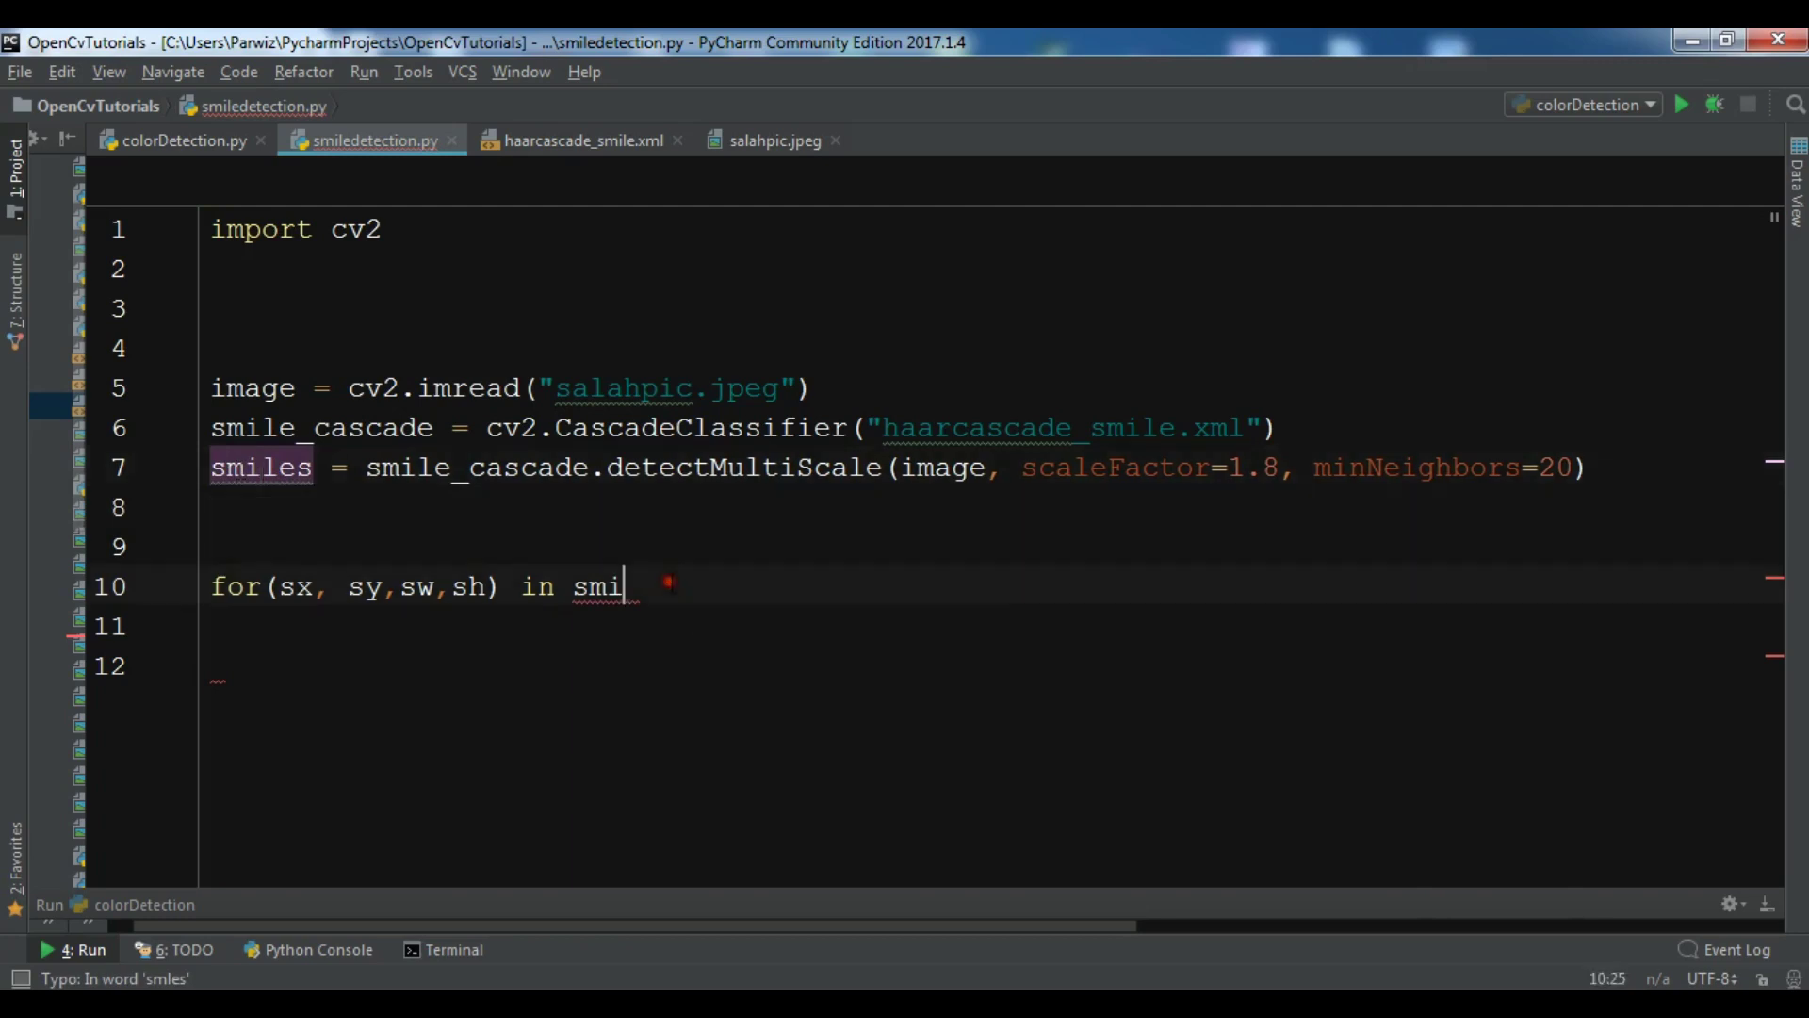
type("les:")
key("Return")
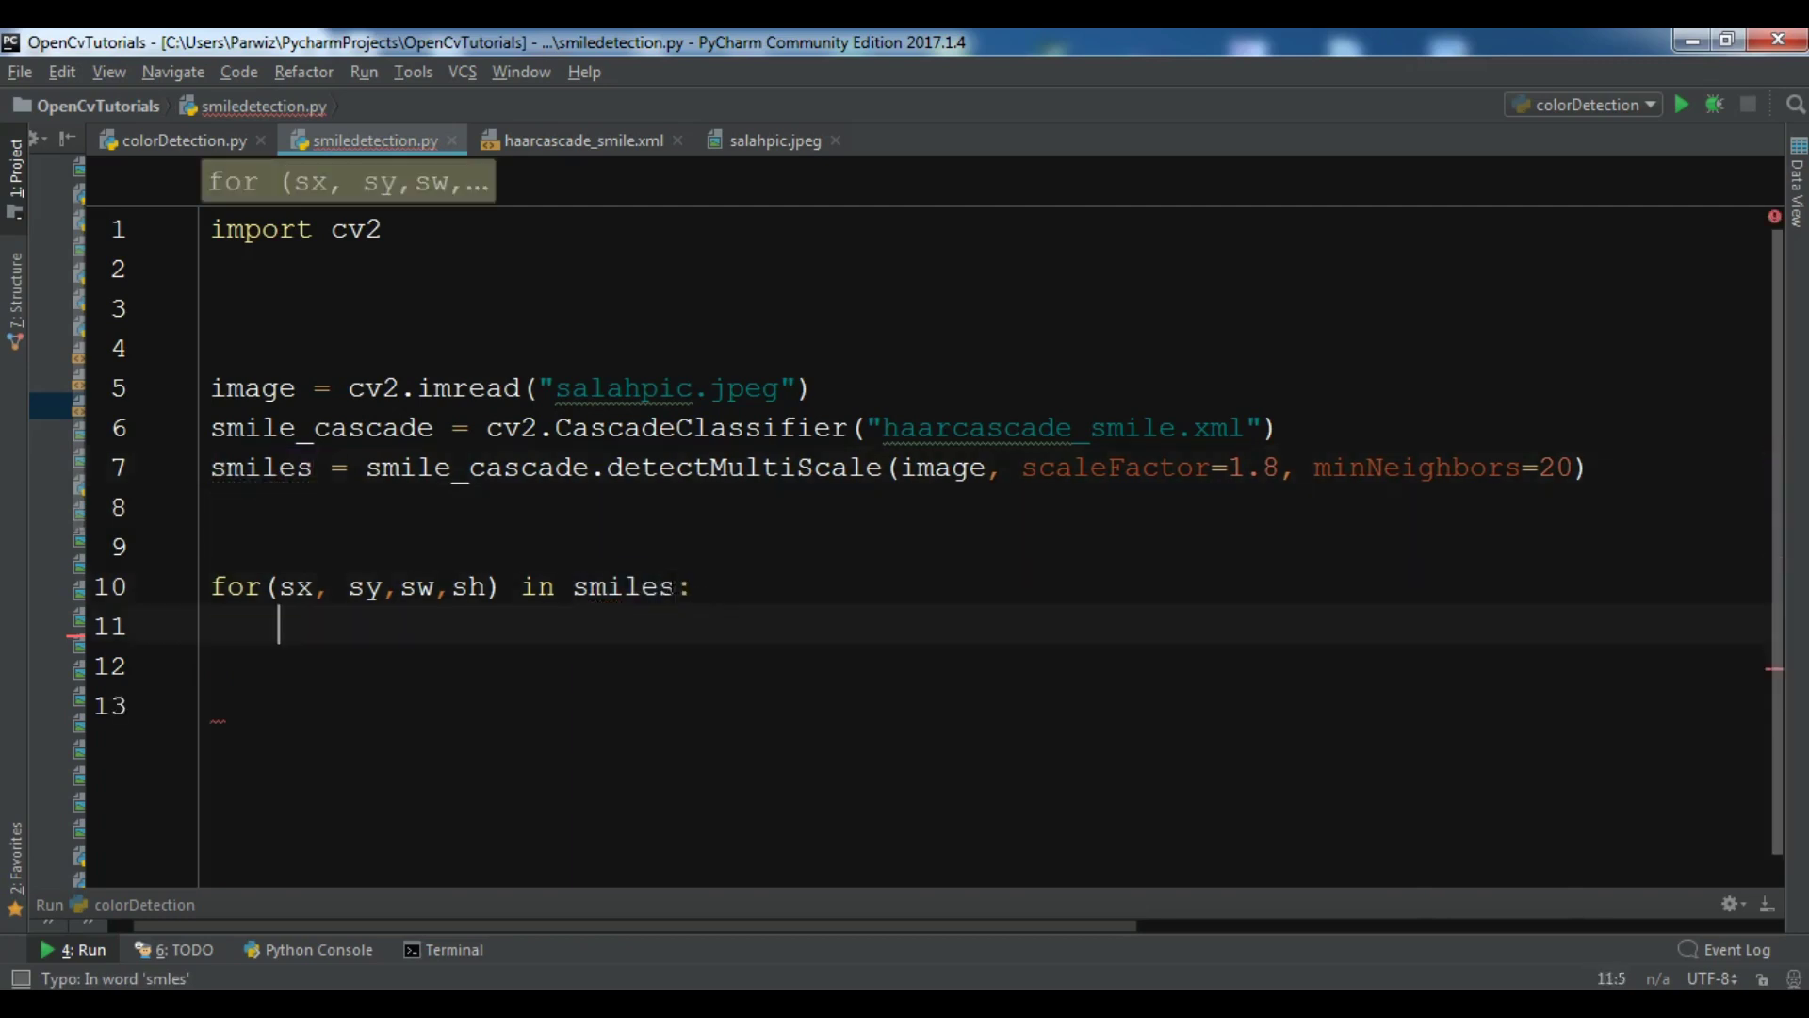
type("cv")
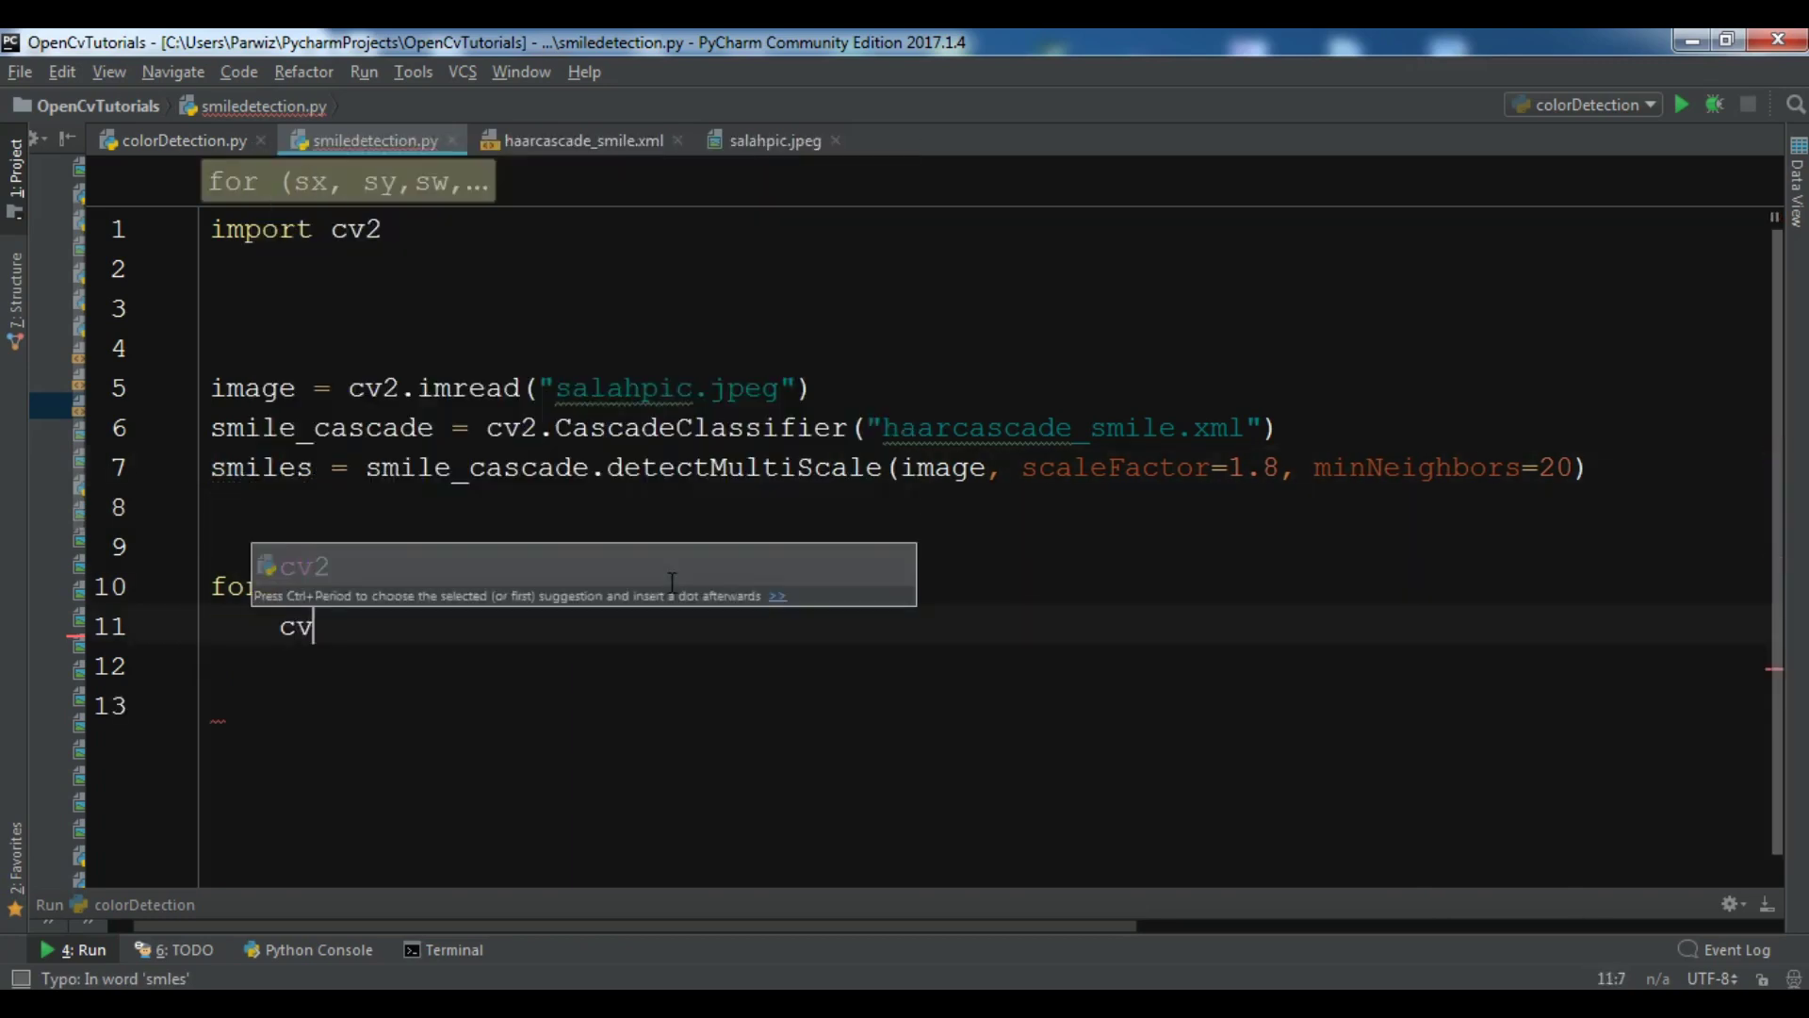
type("2.reac")
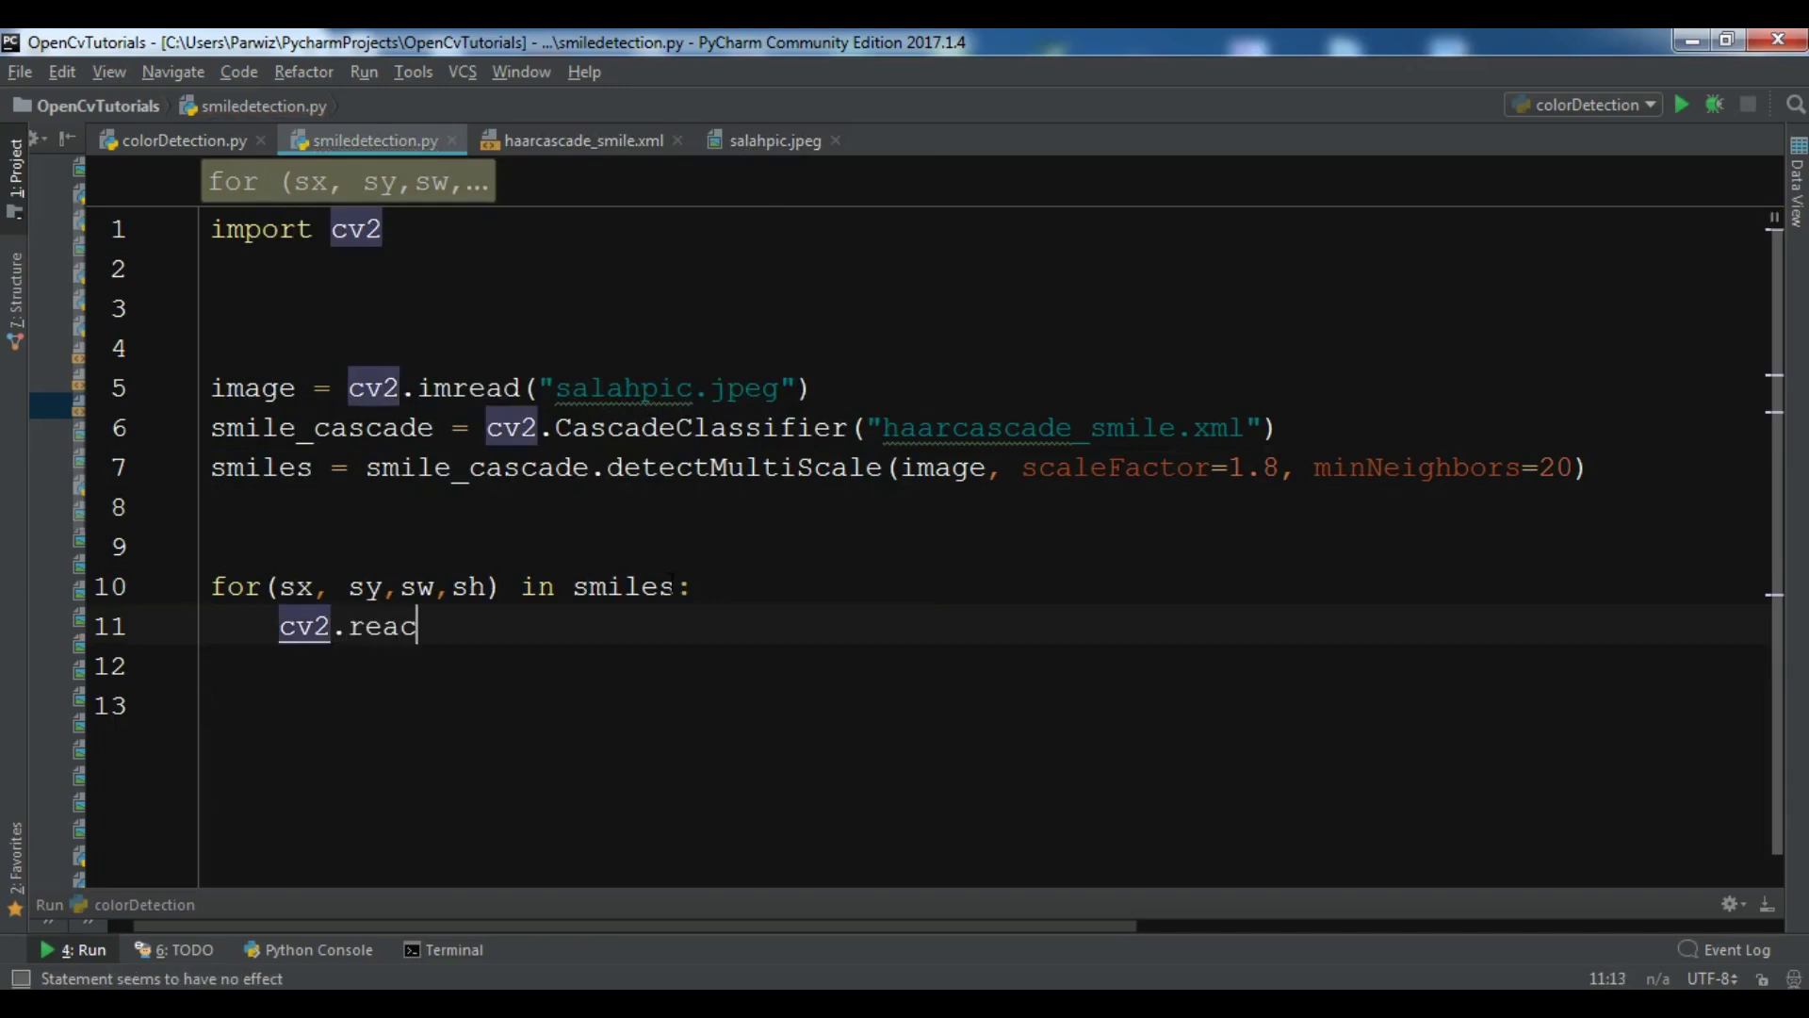
Step: Complete cv2.rectangle with the smile's corner points, green (0,255,0) and thickness 5
key("BackSpace")
key("BackSpace")
type("ctangle")
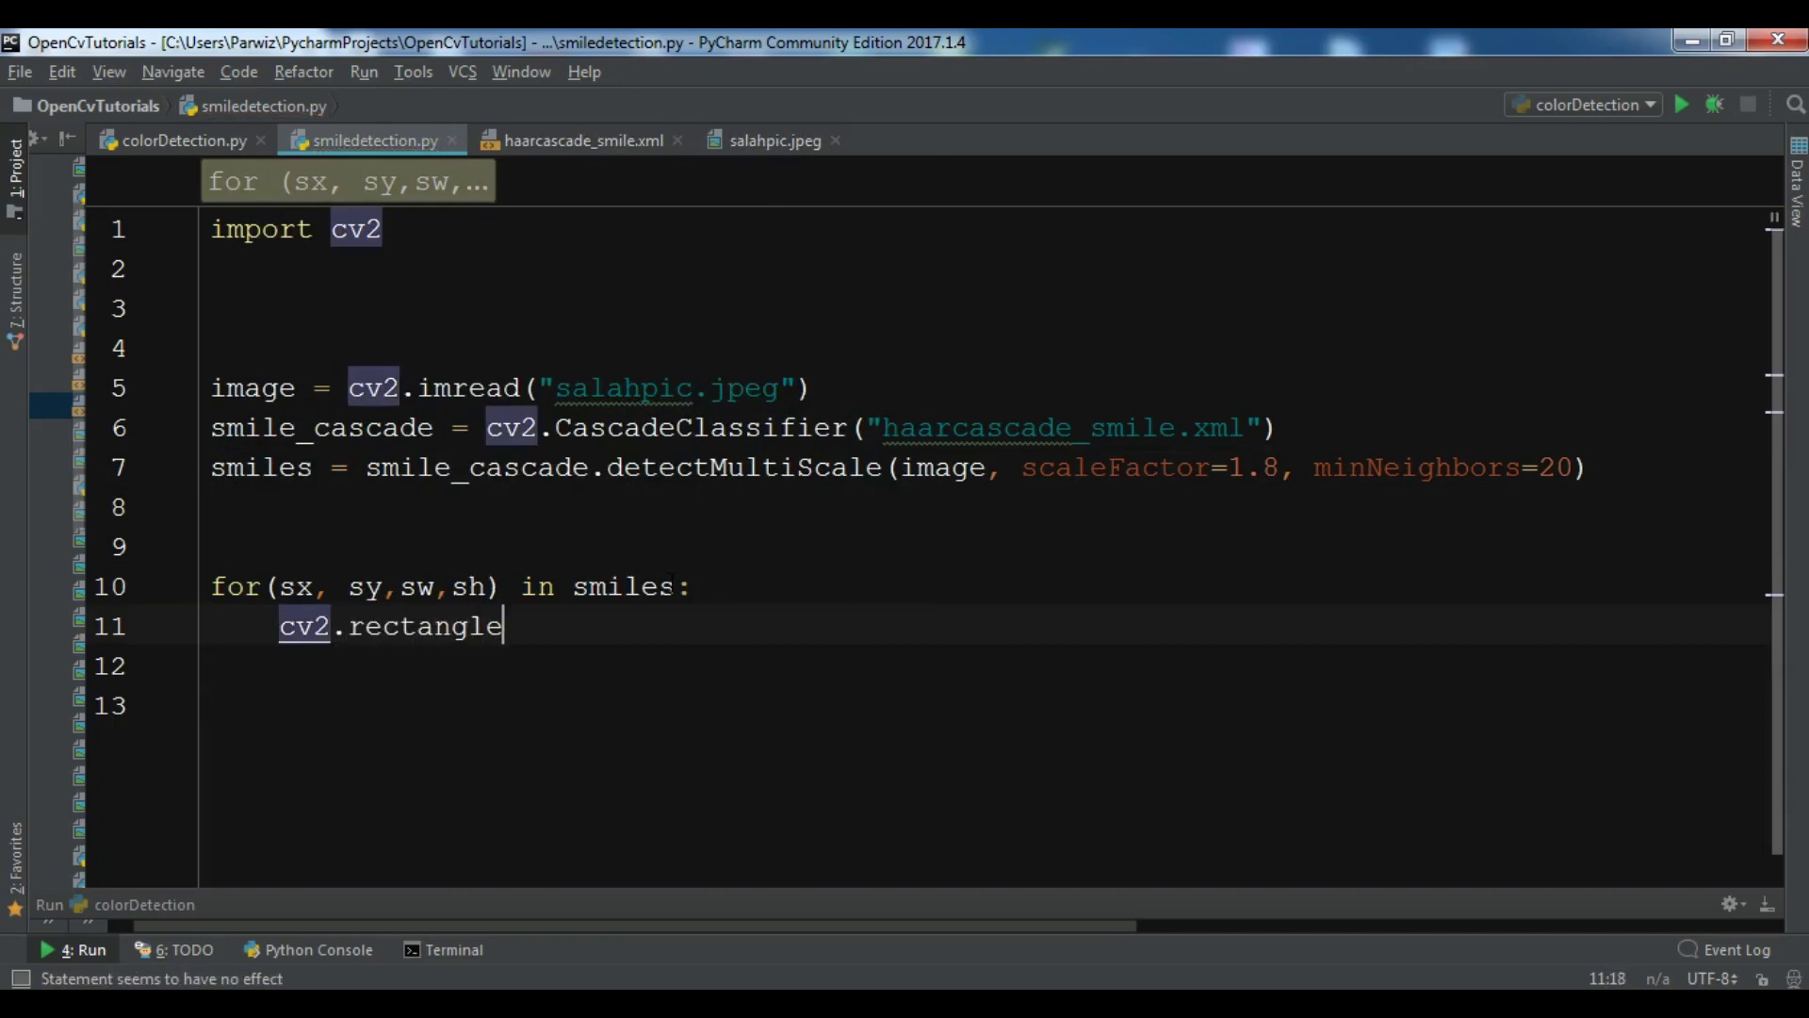
type("(")
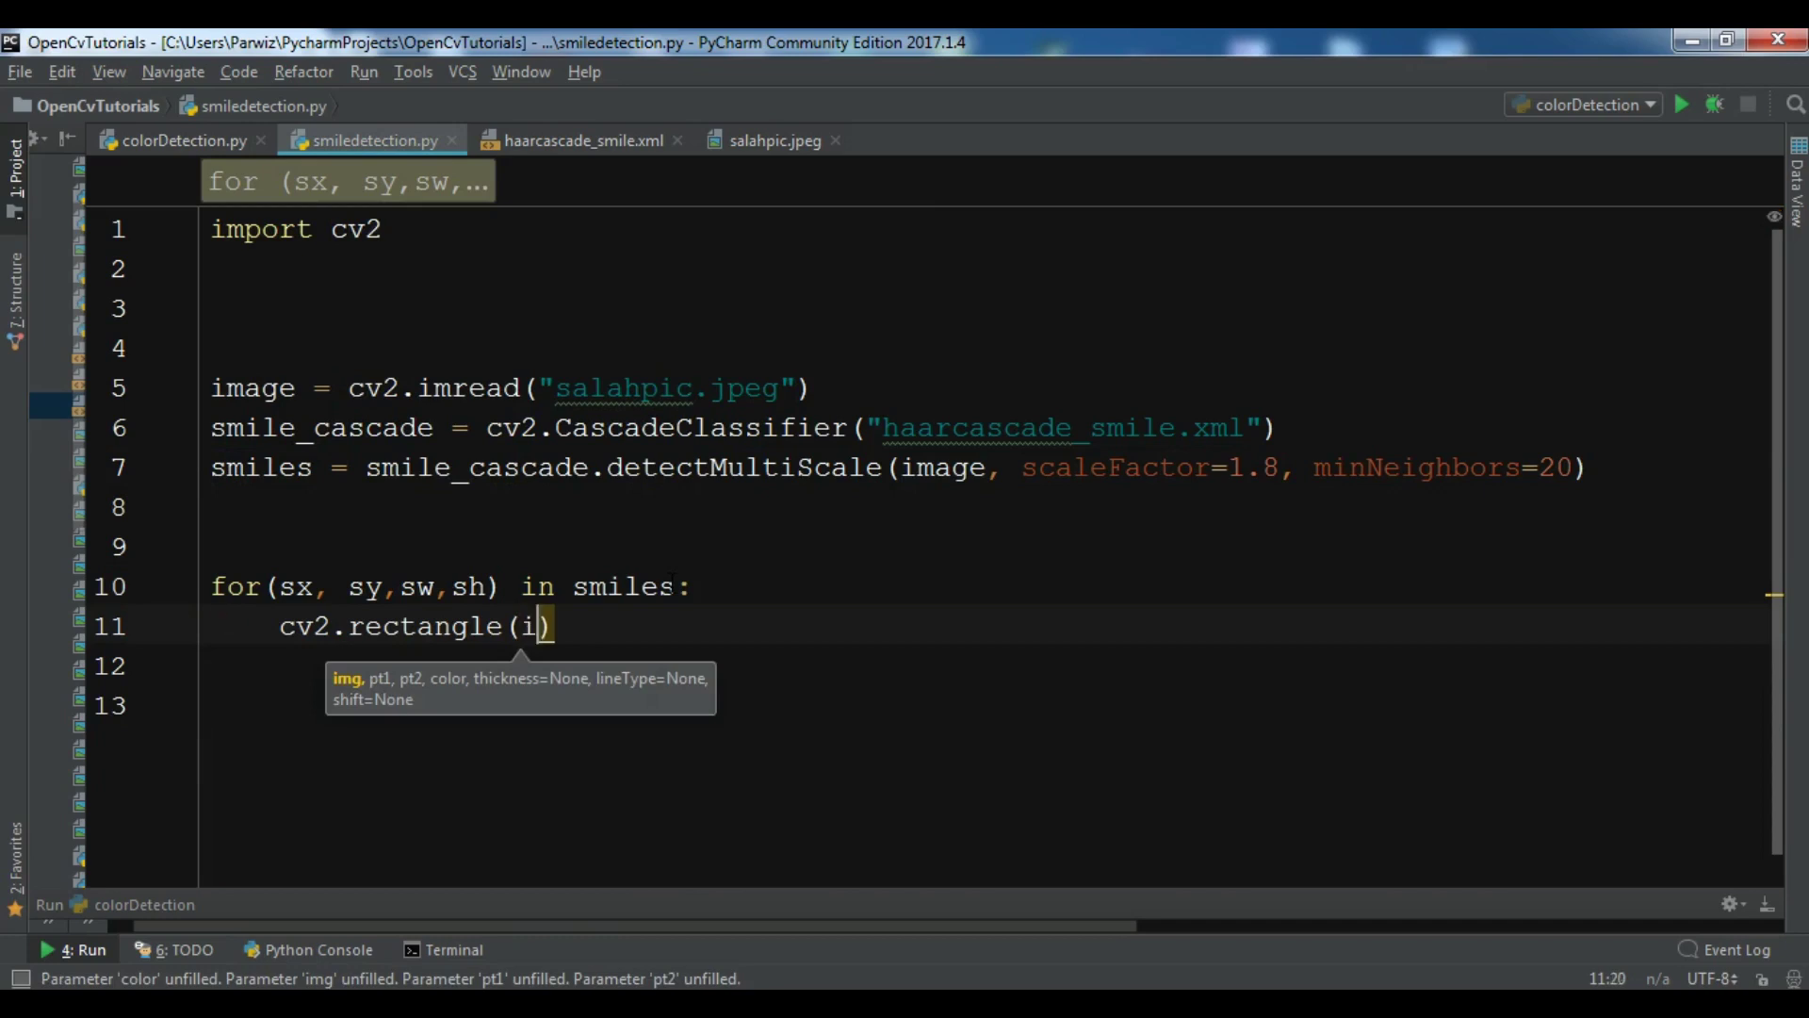
type("image, ")
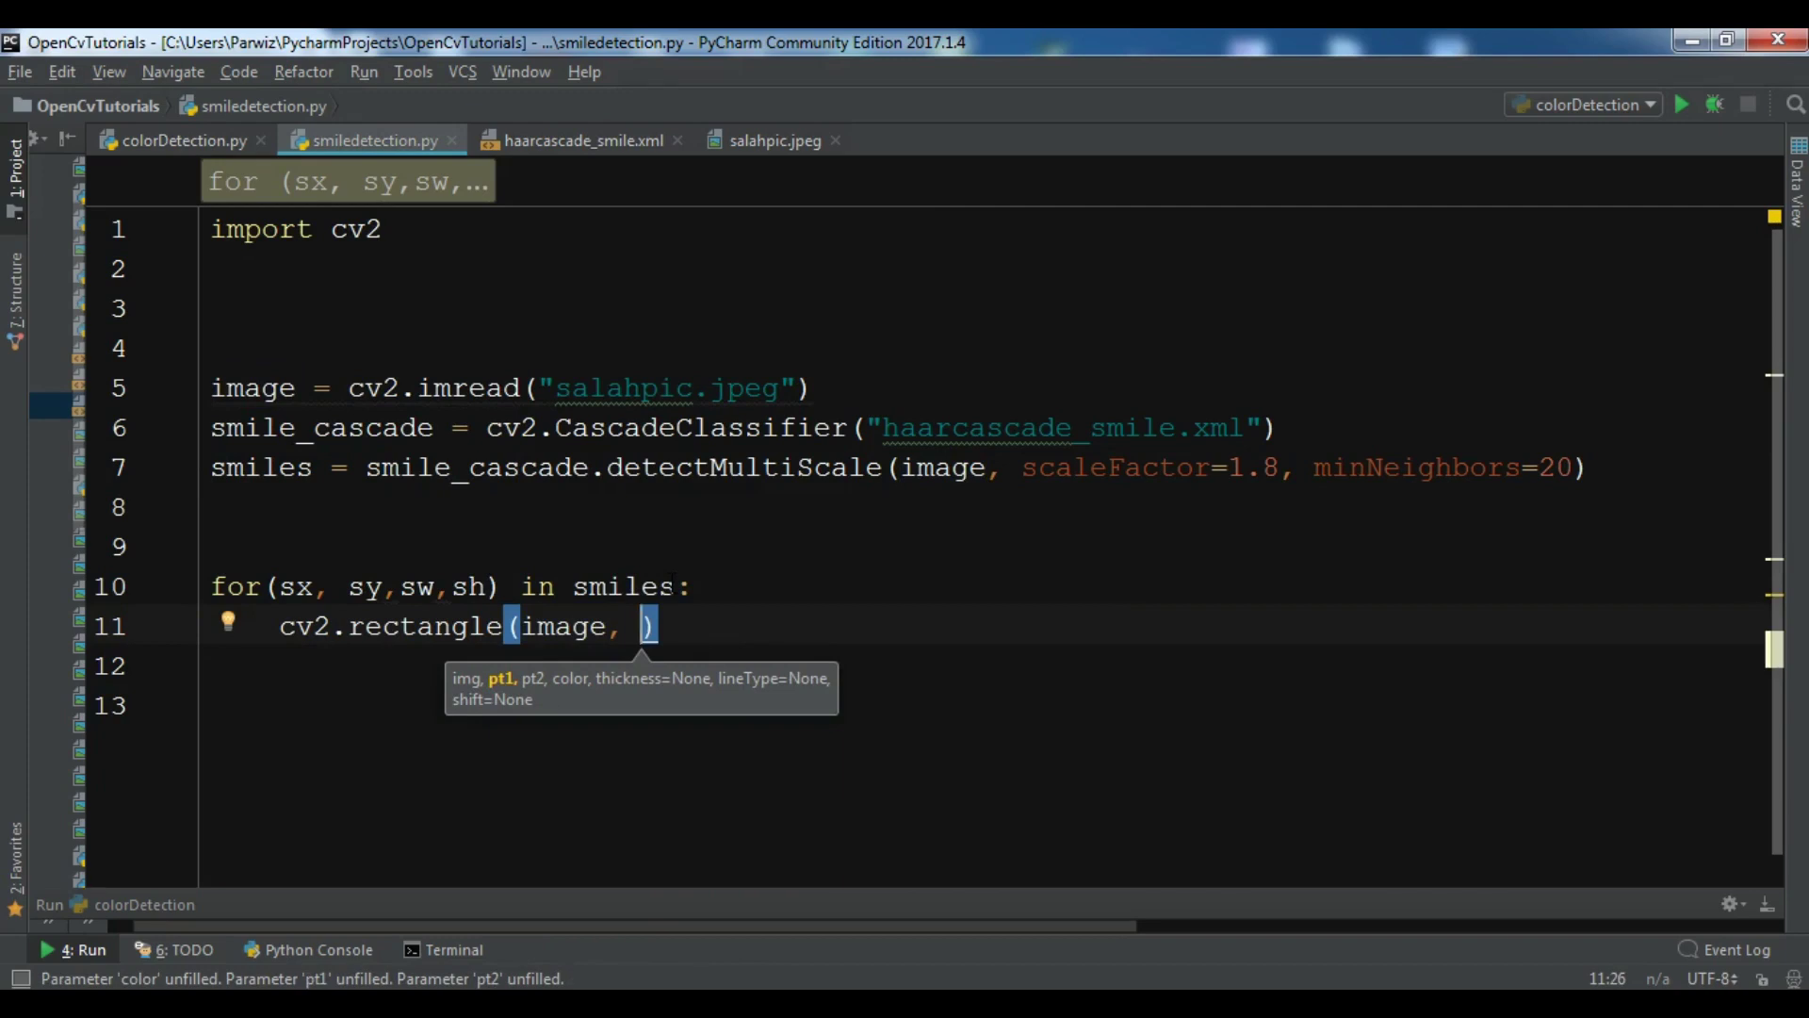
type("(")
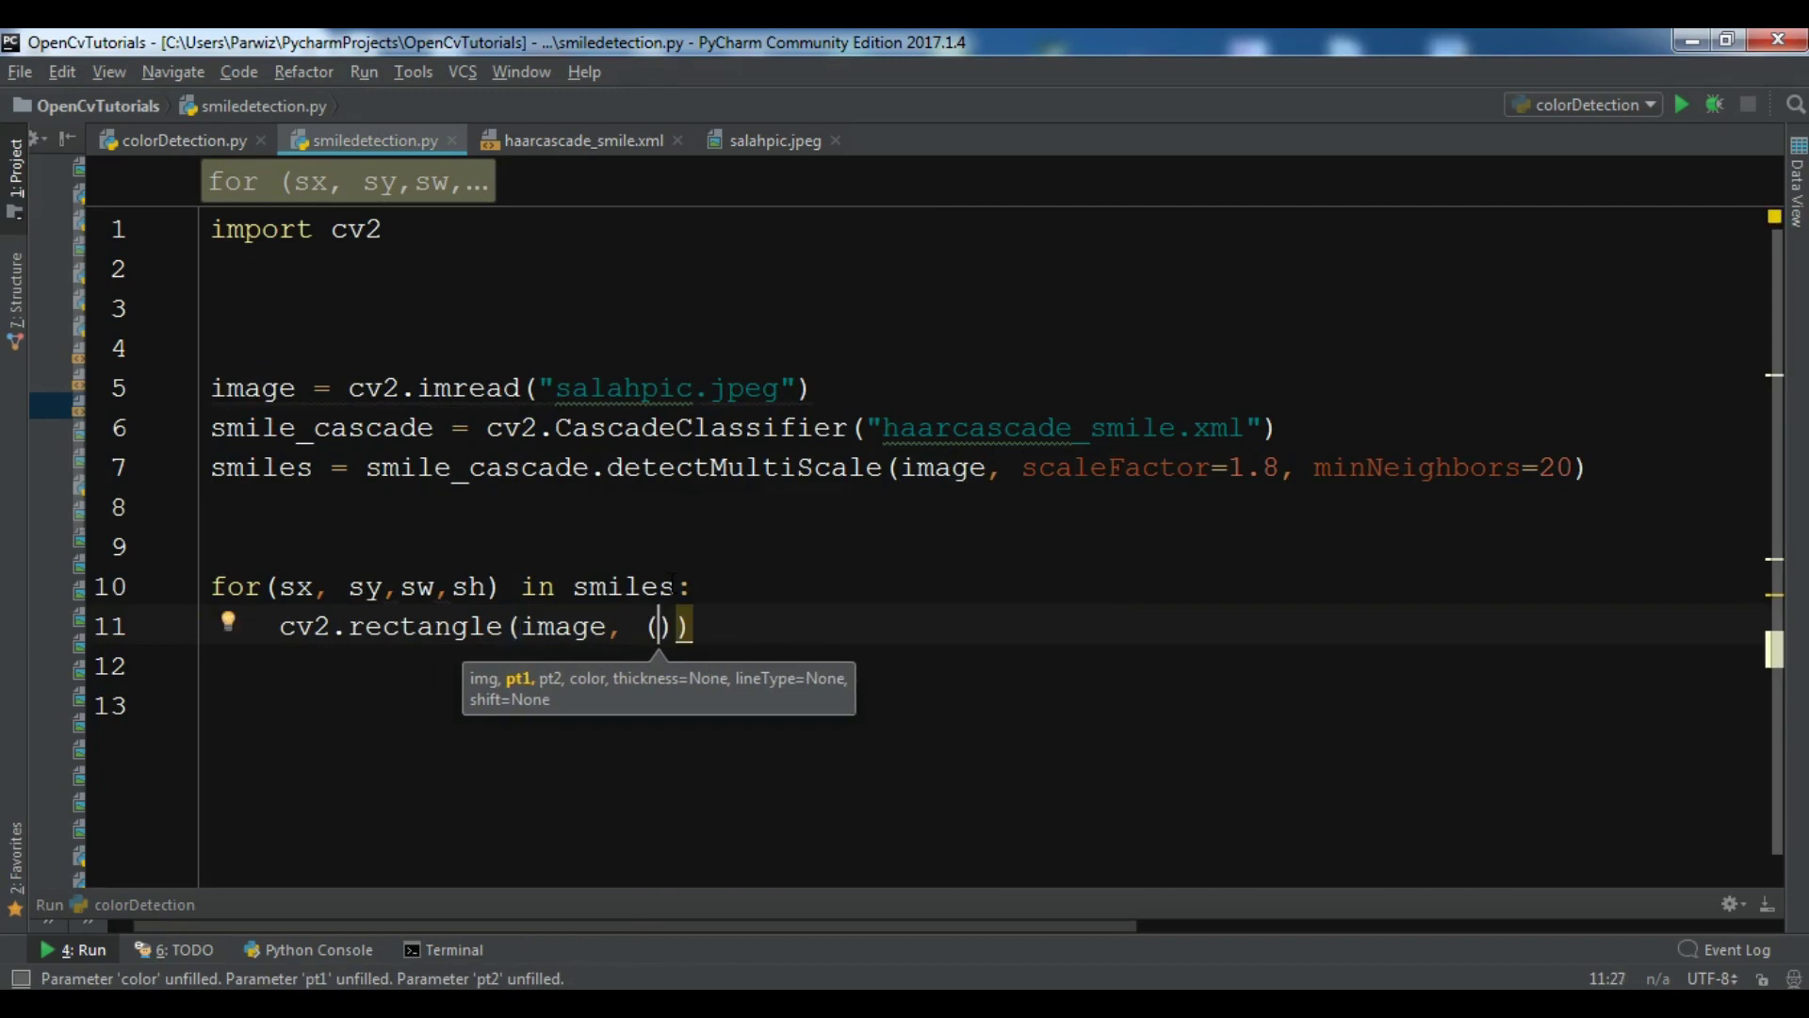
type("sx,")
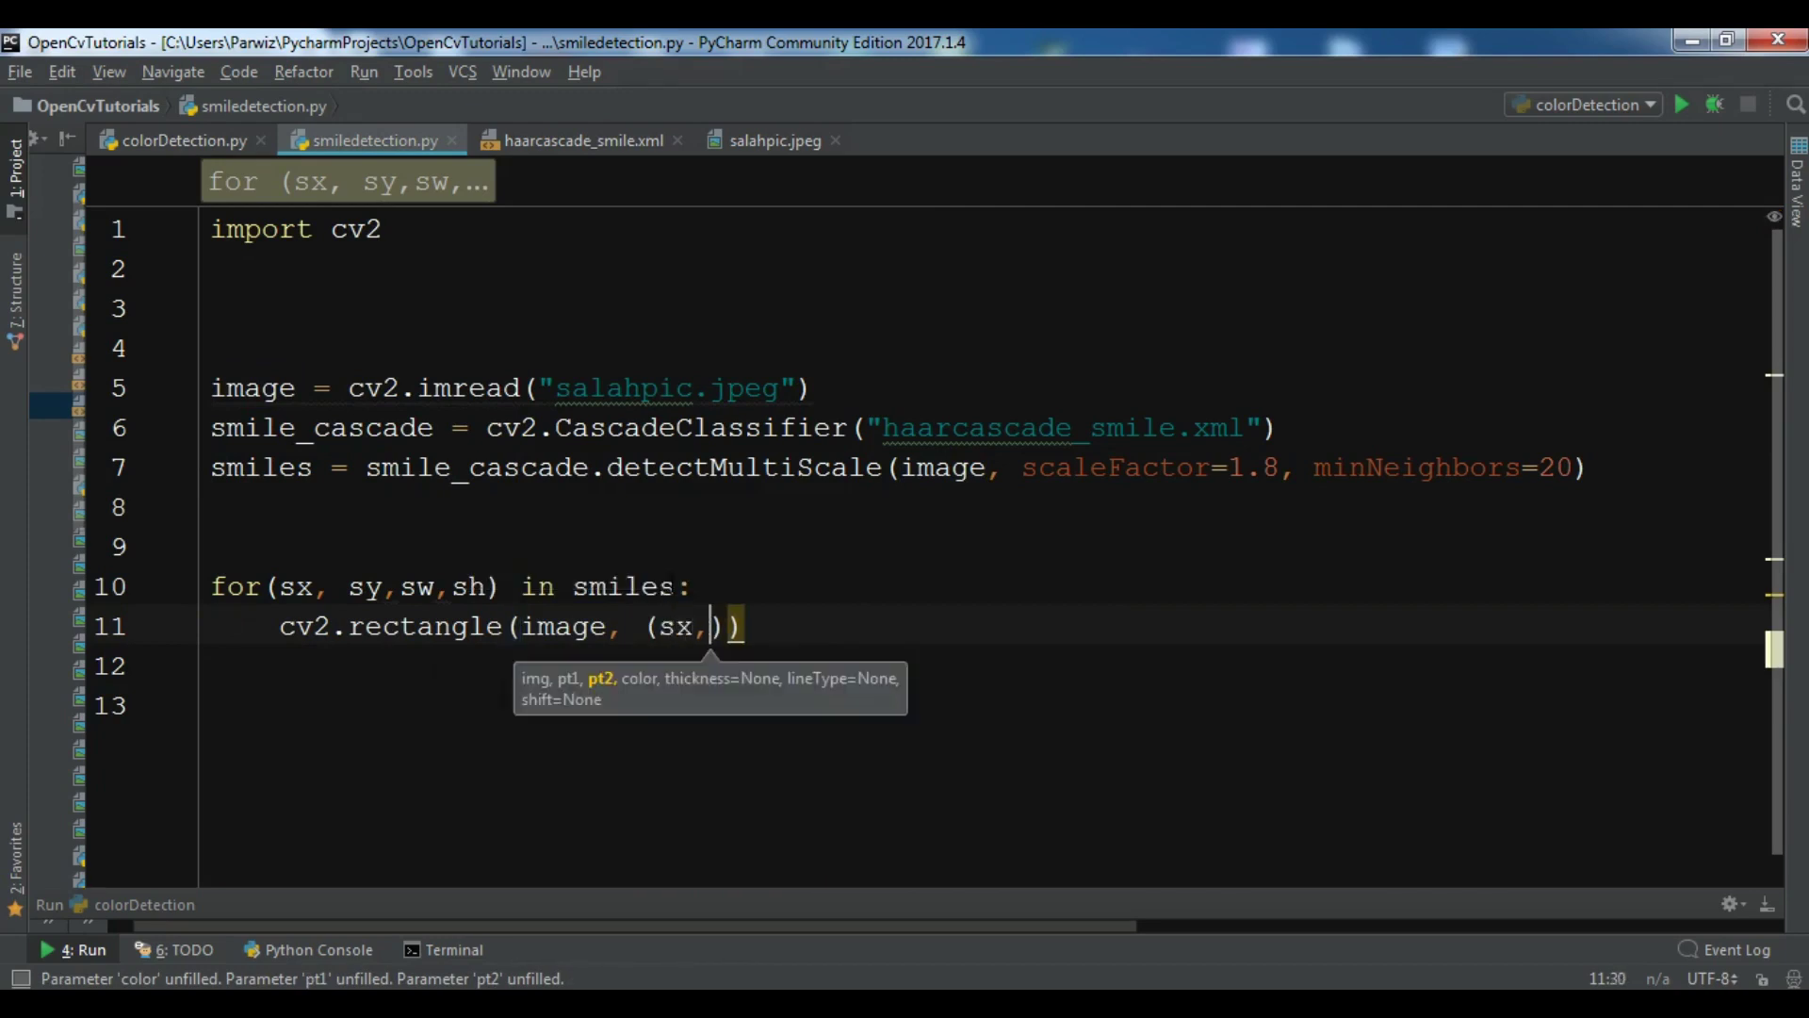
type("sy")
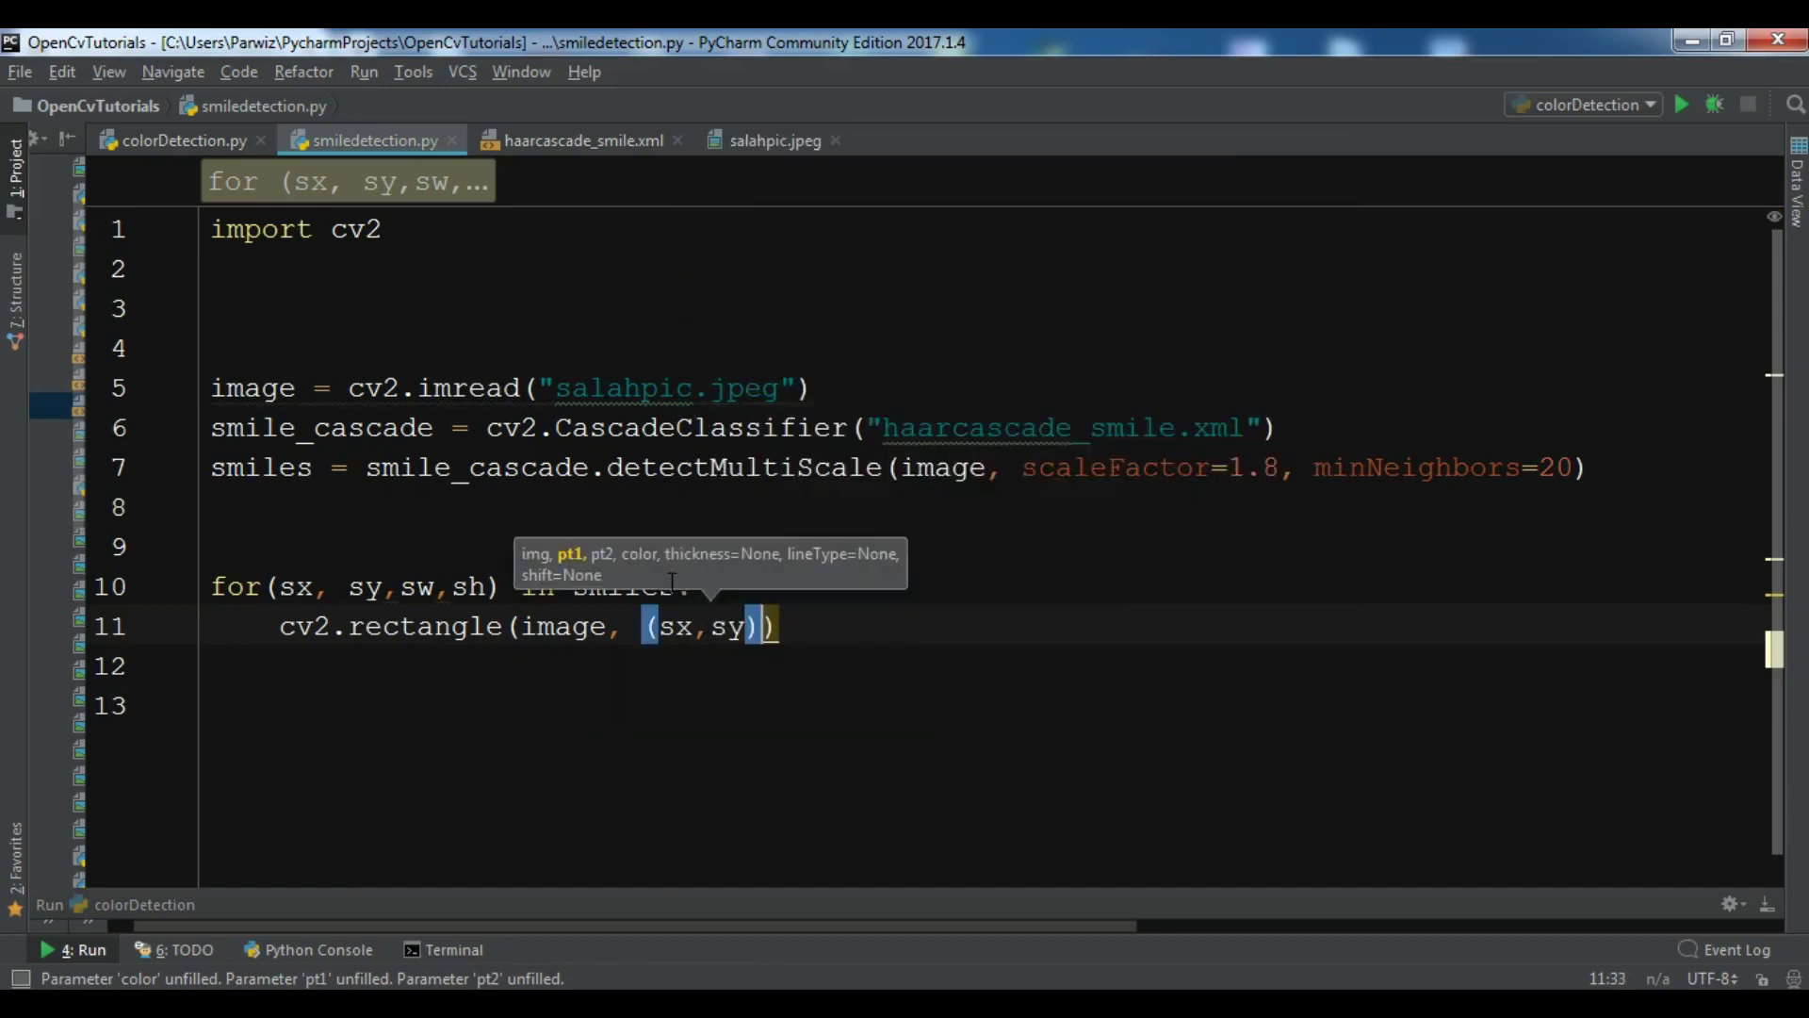
key("Right")
type(", ")
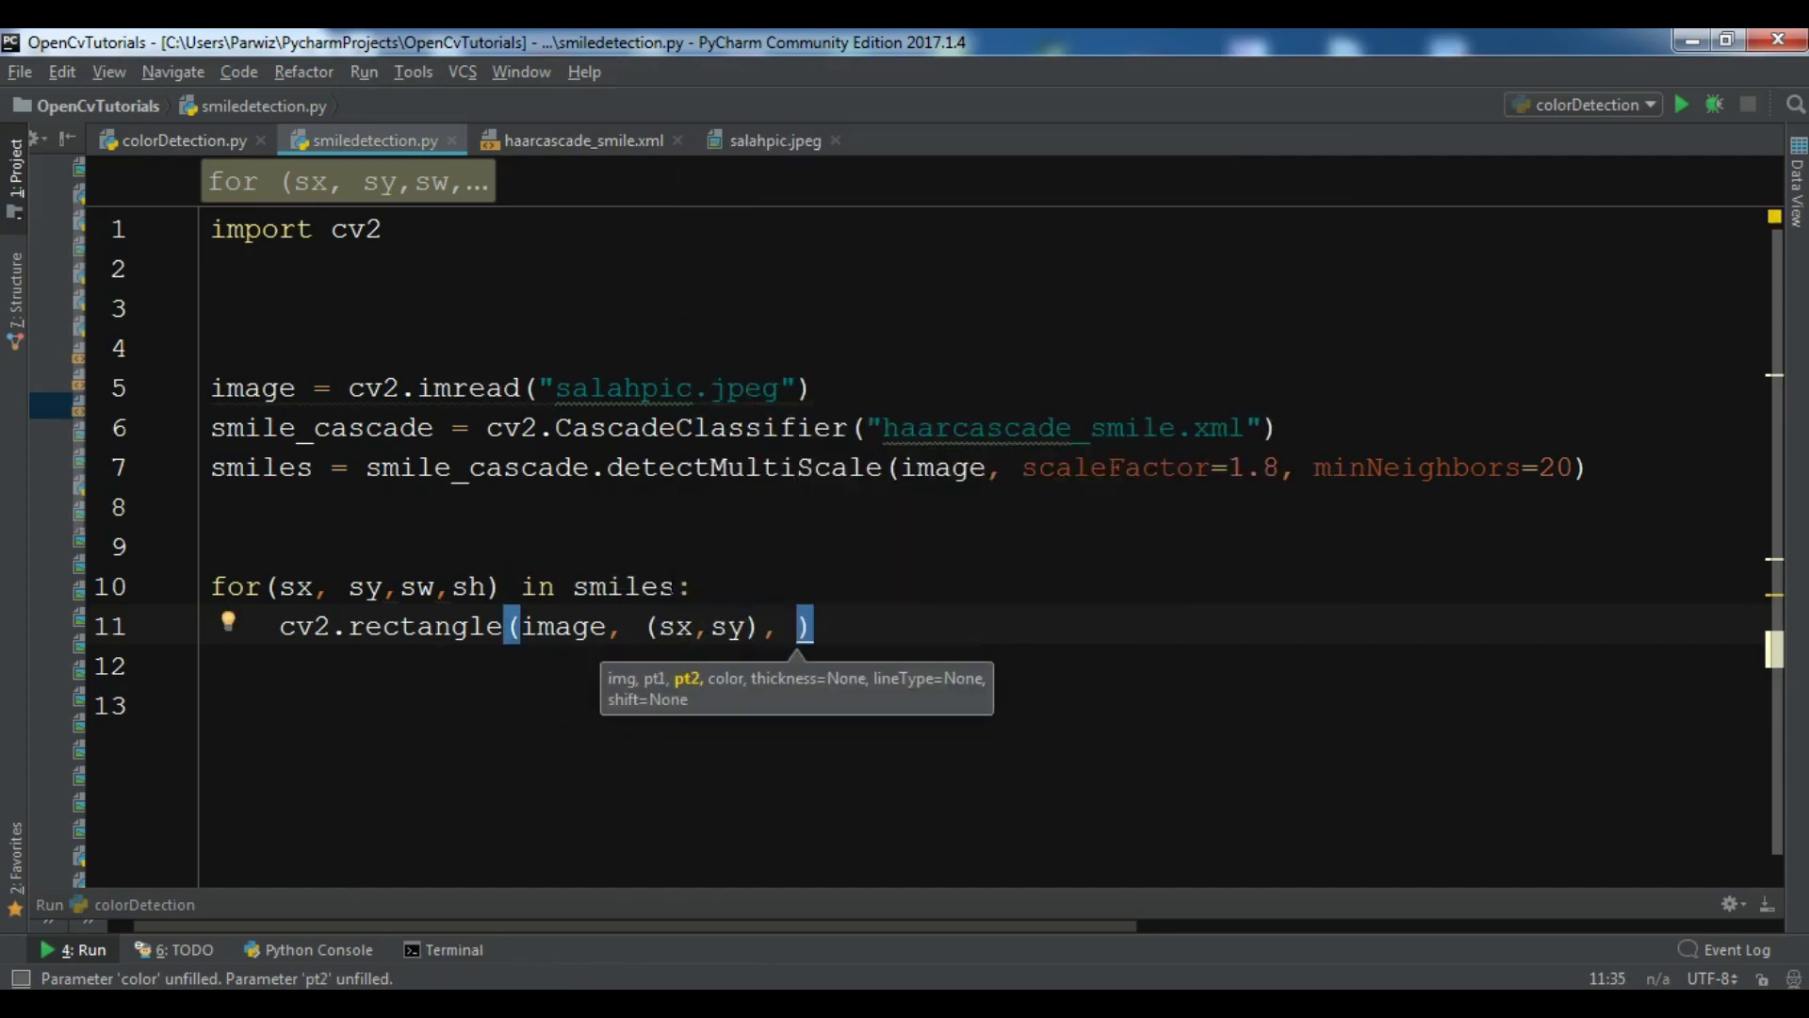
type("(")
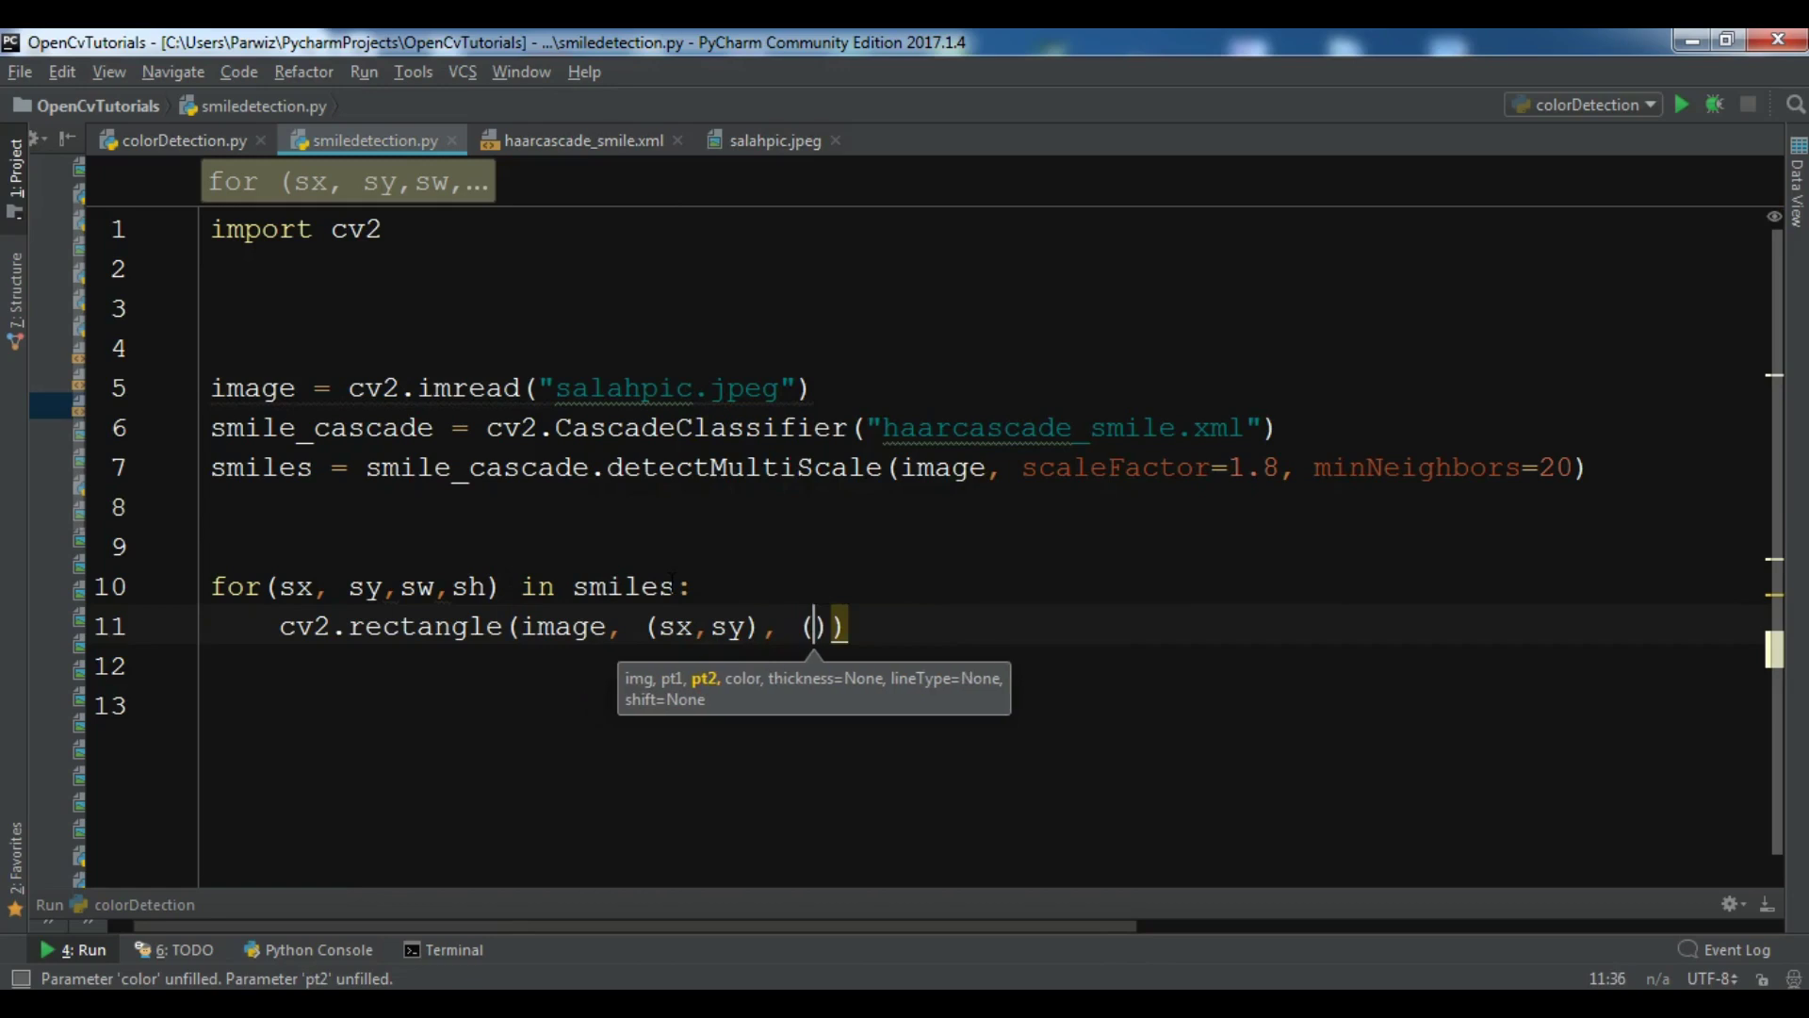
type("(")
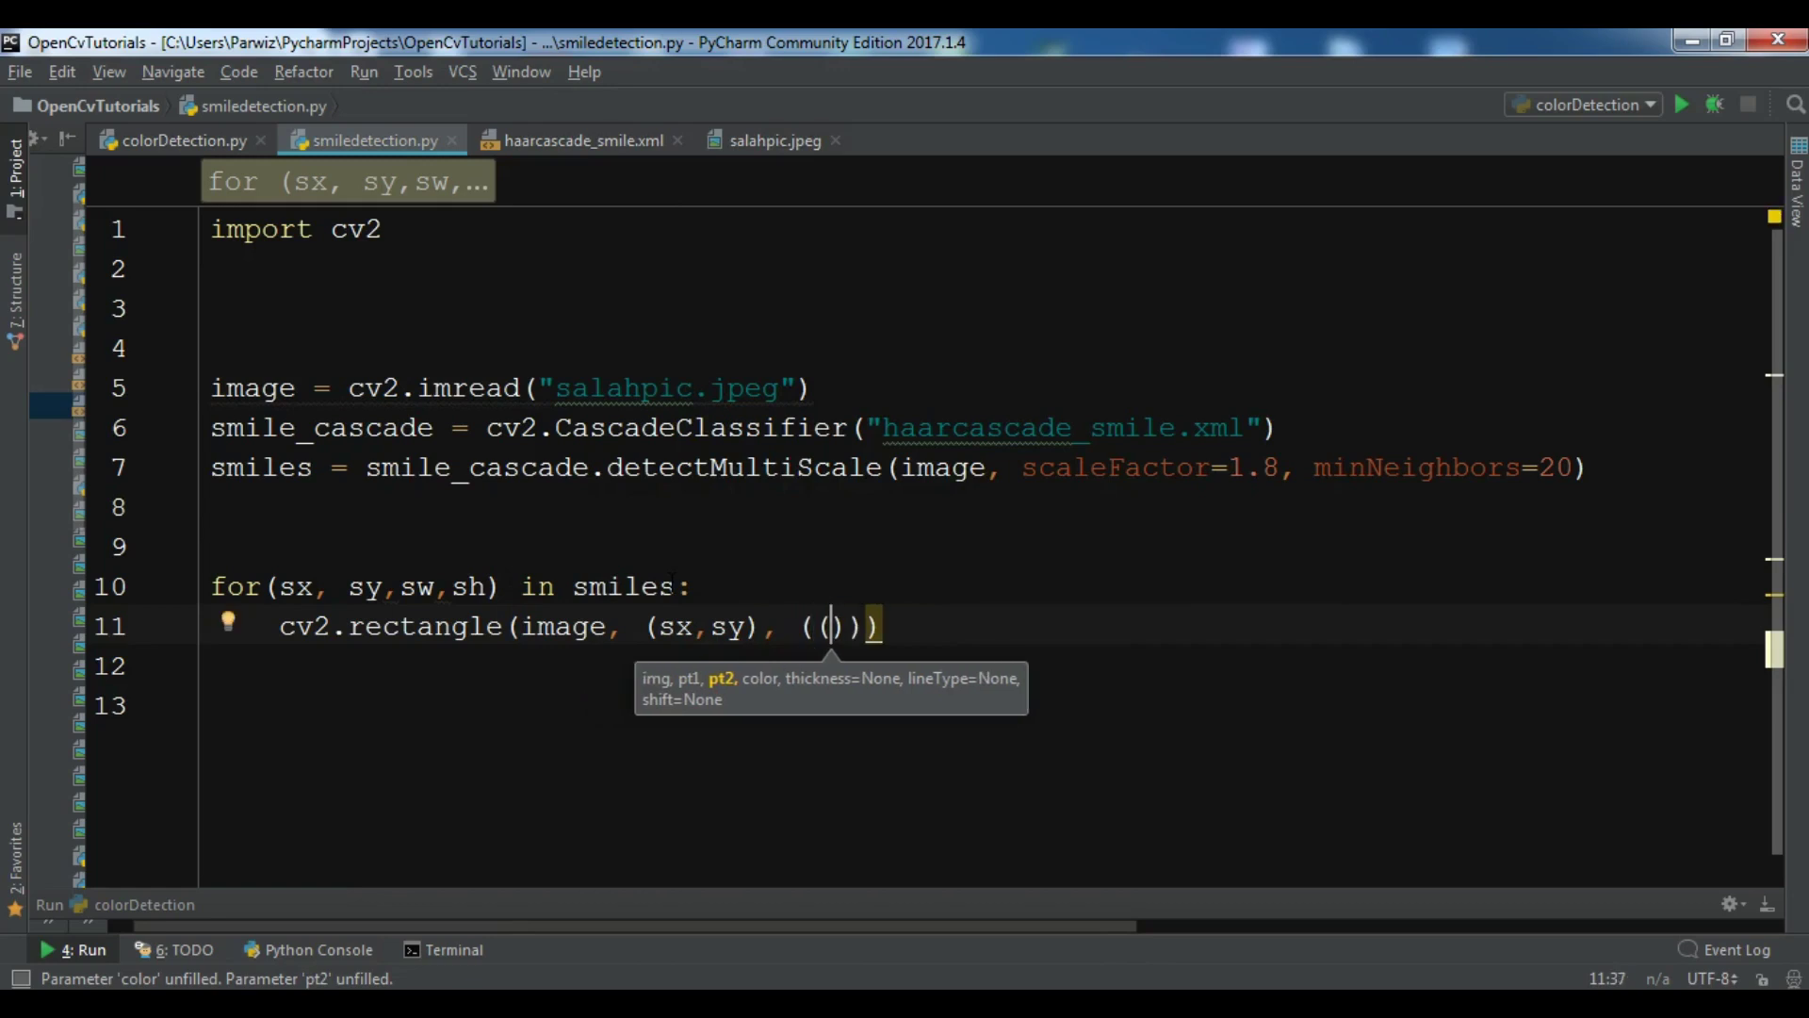
type("sx+")
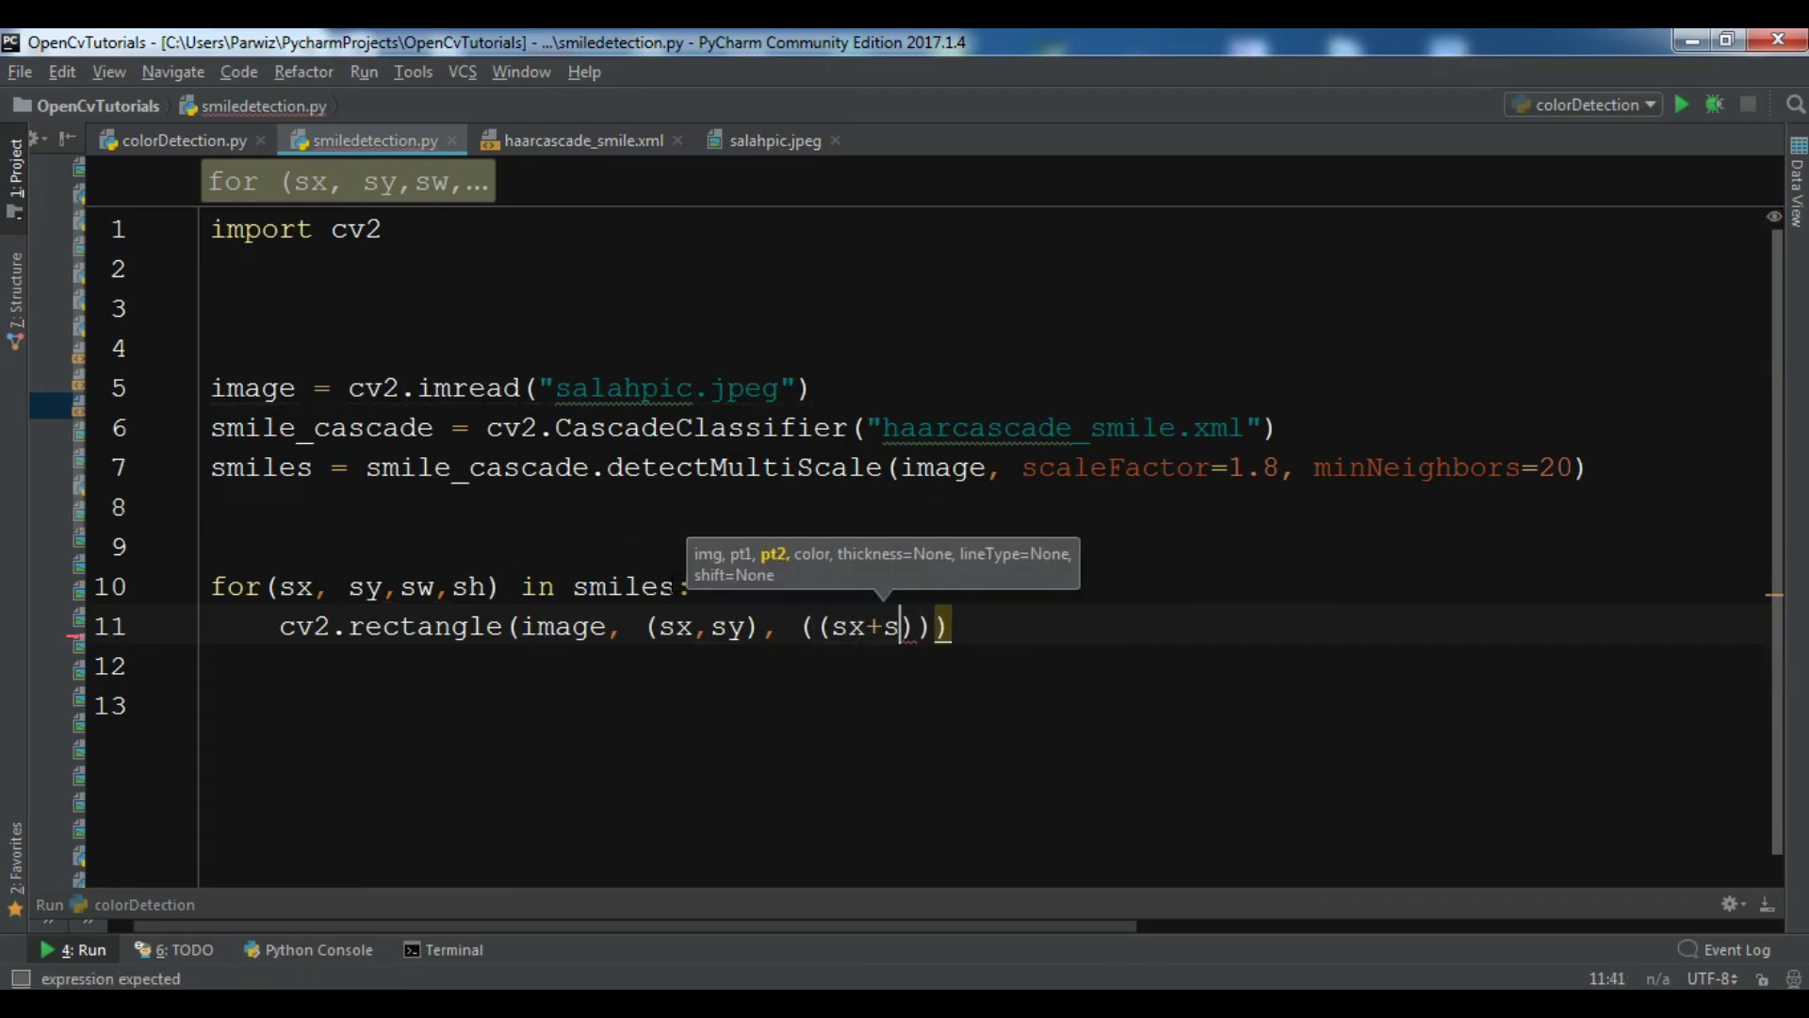
type("sw)")
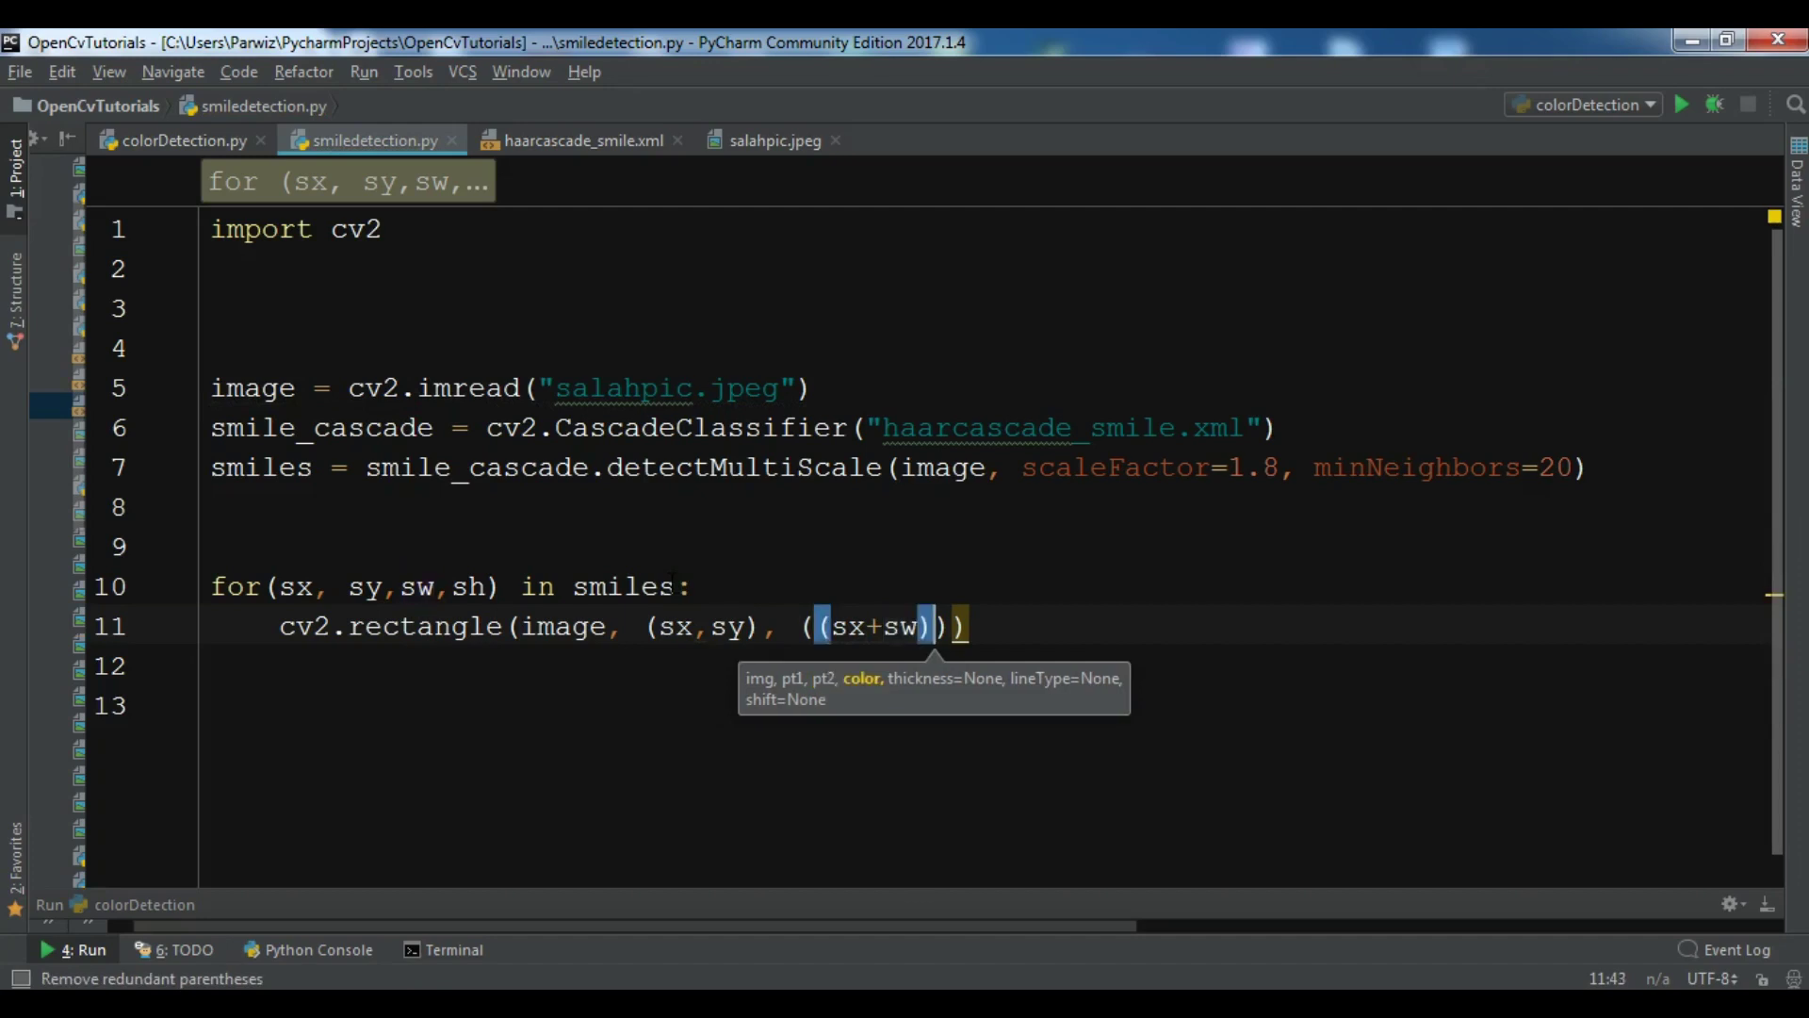
type(", (")
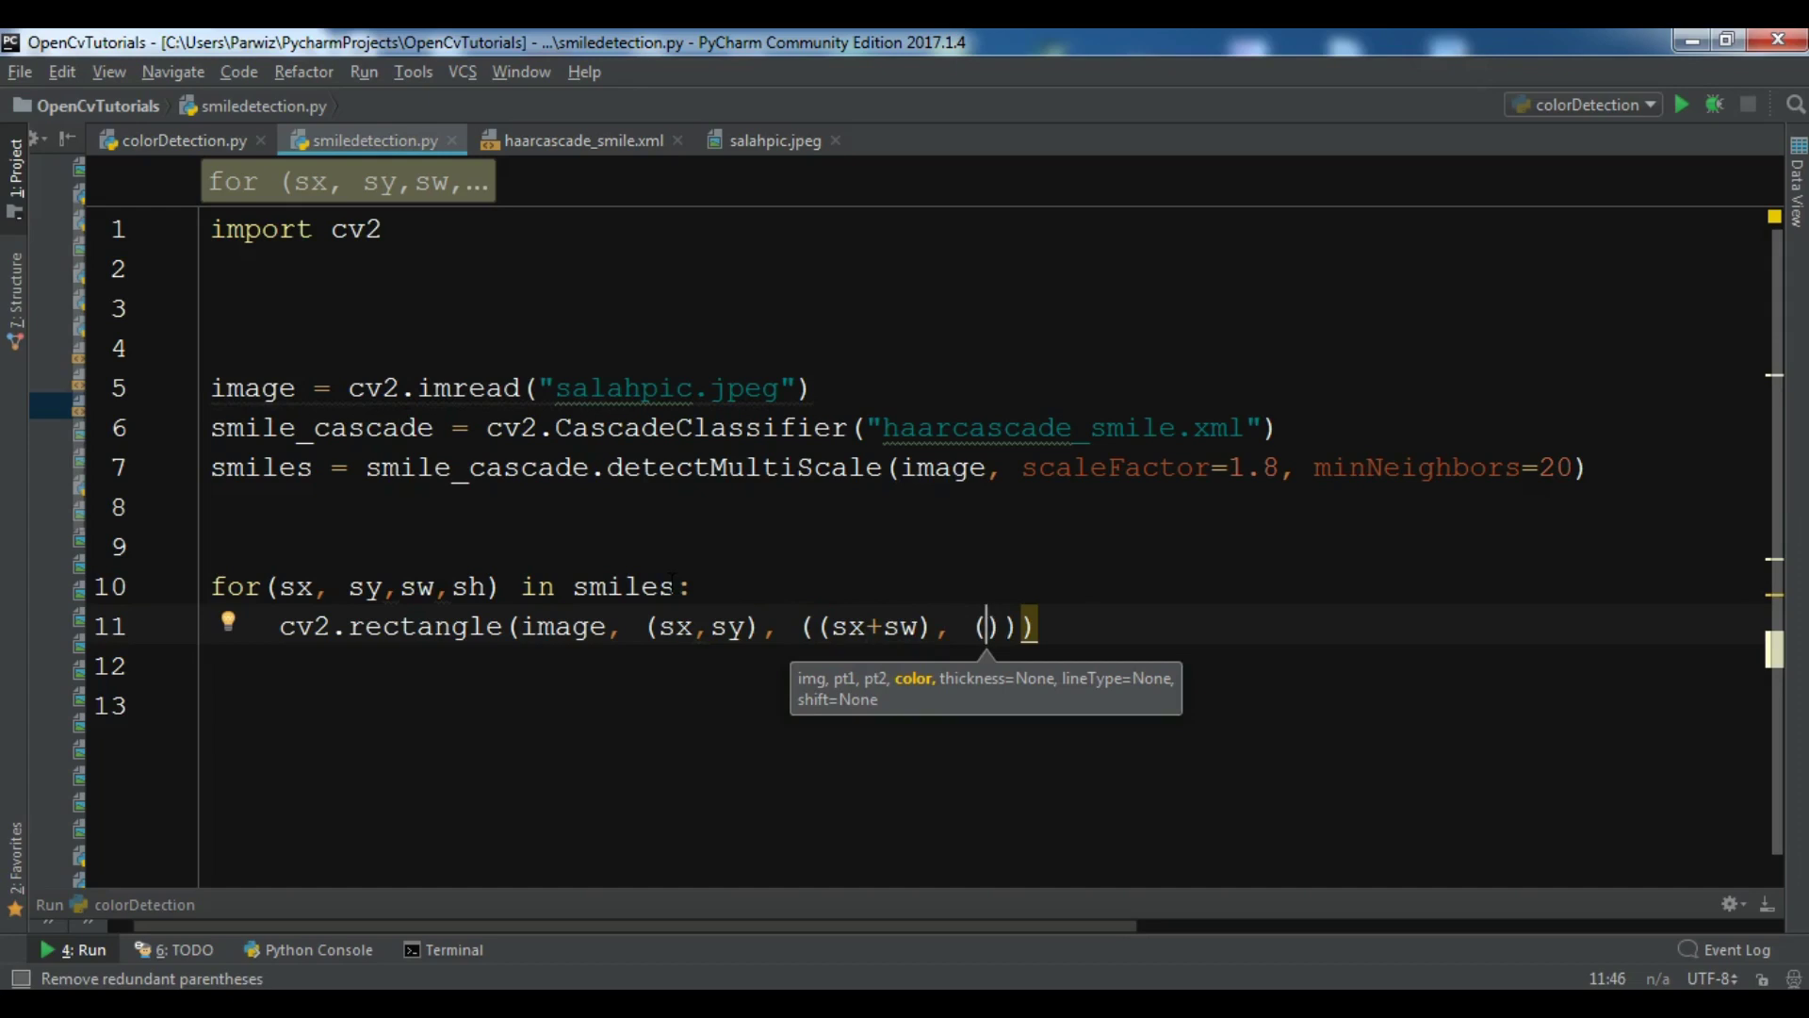
type("sy")
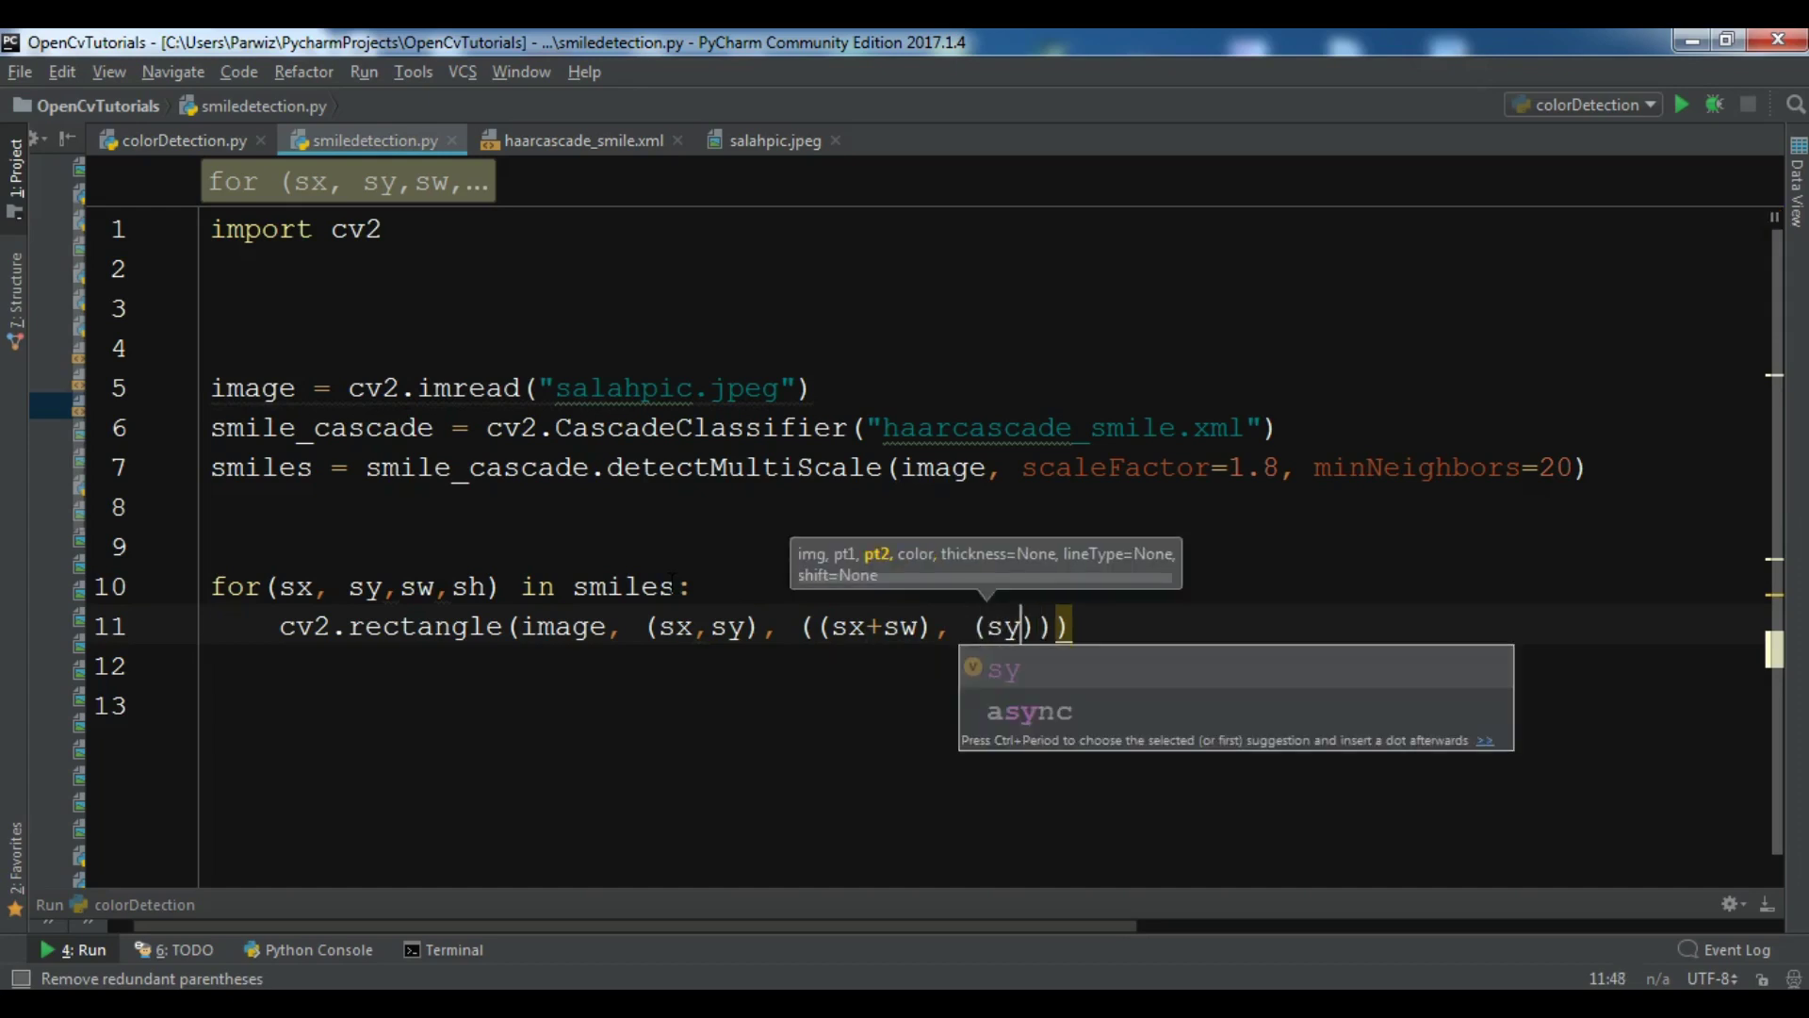
type("+sh")
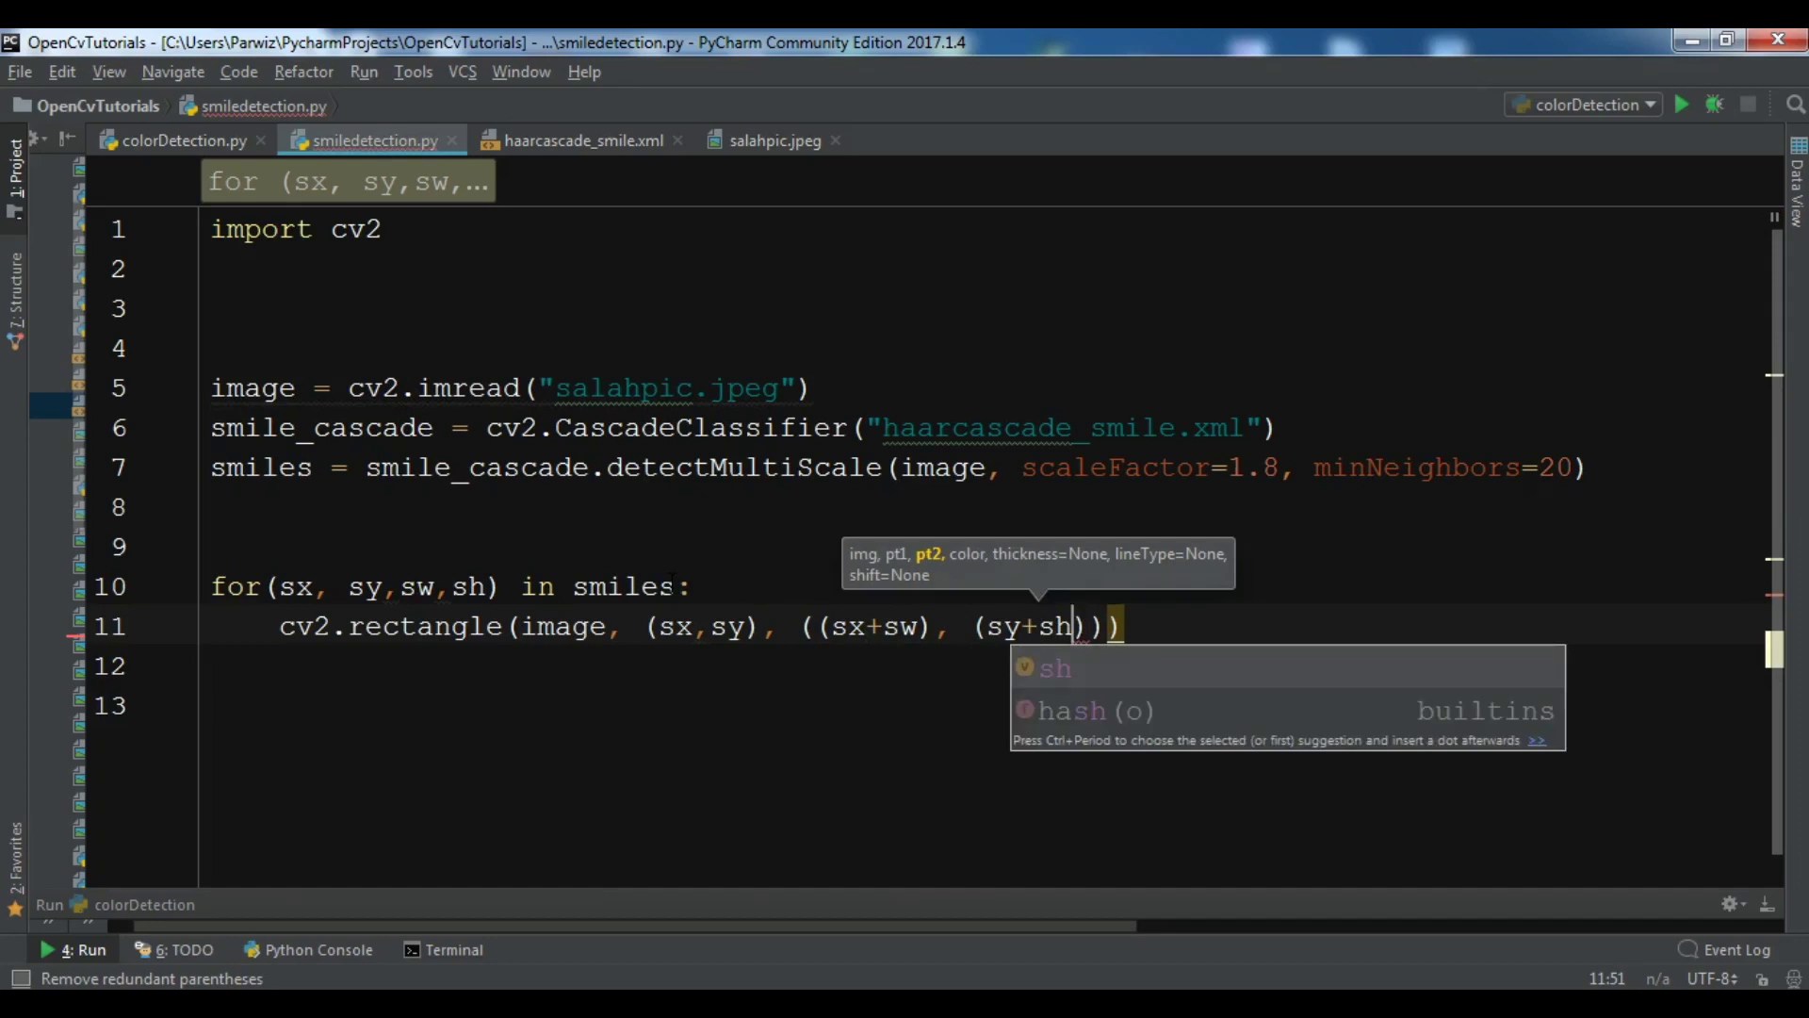
key("Right")
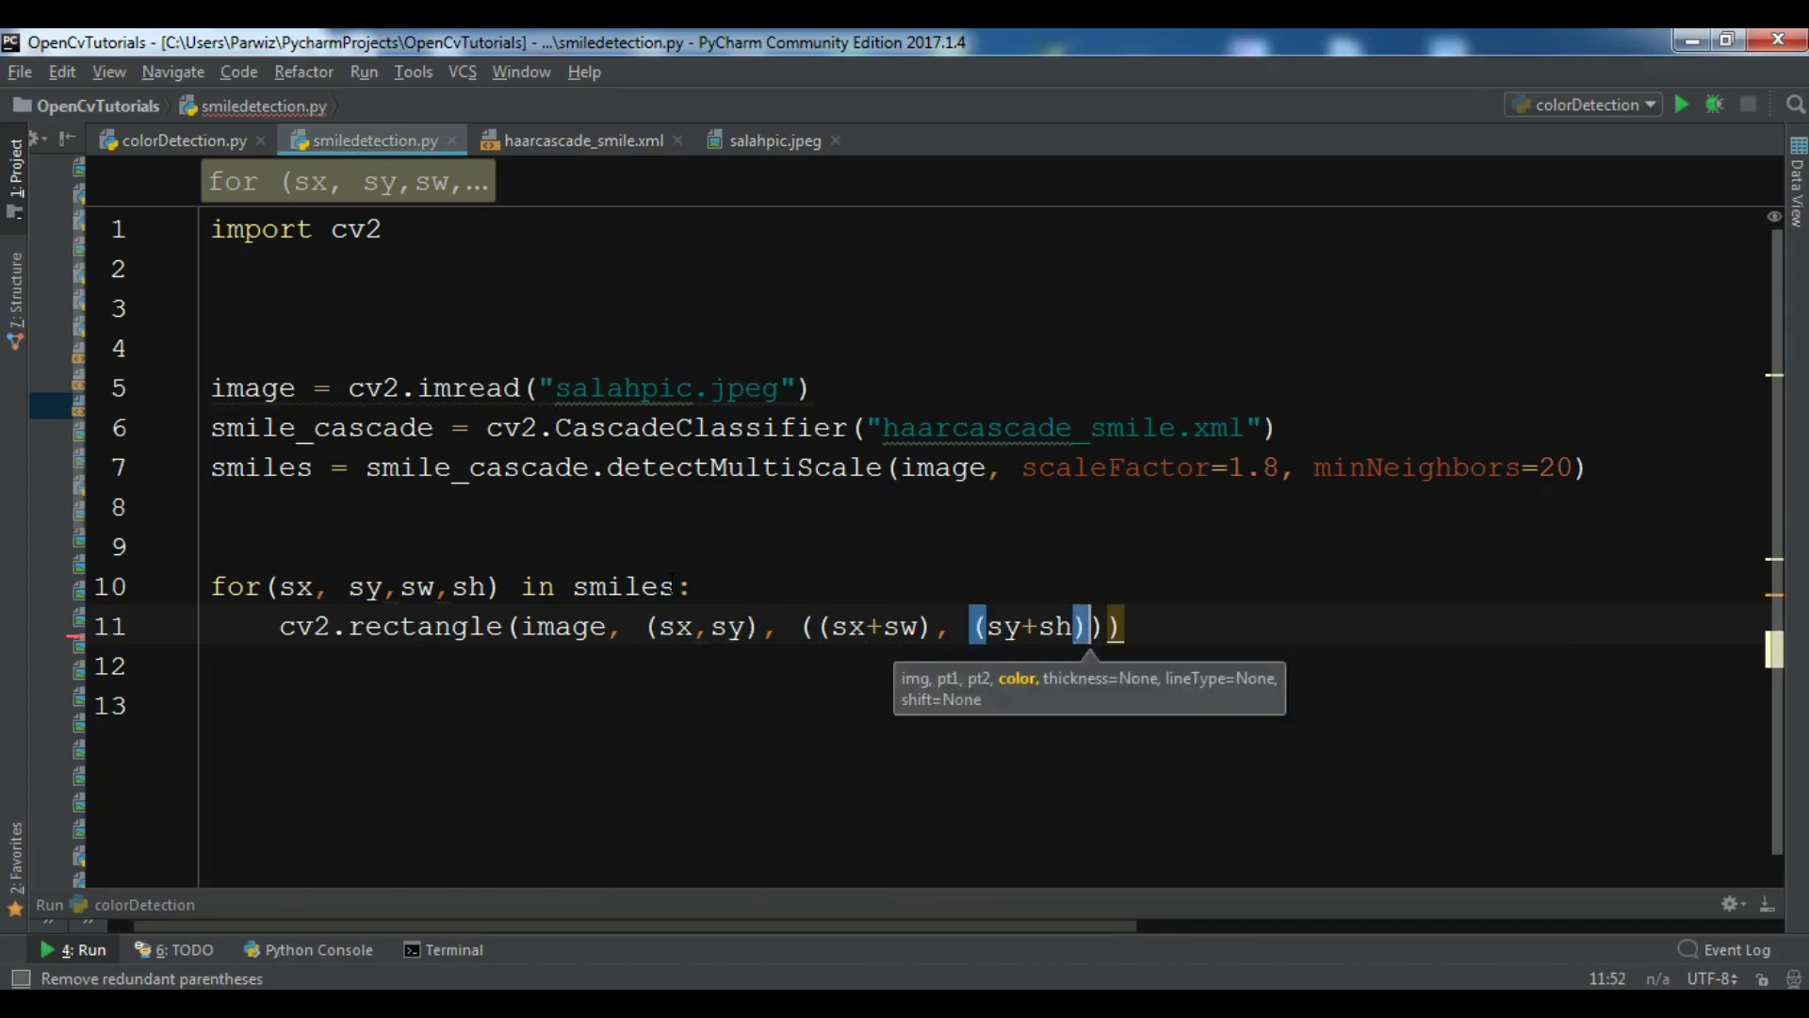
key("Right")
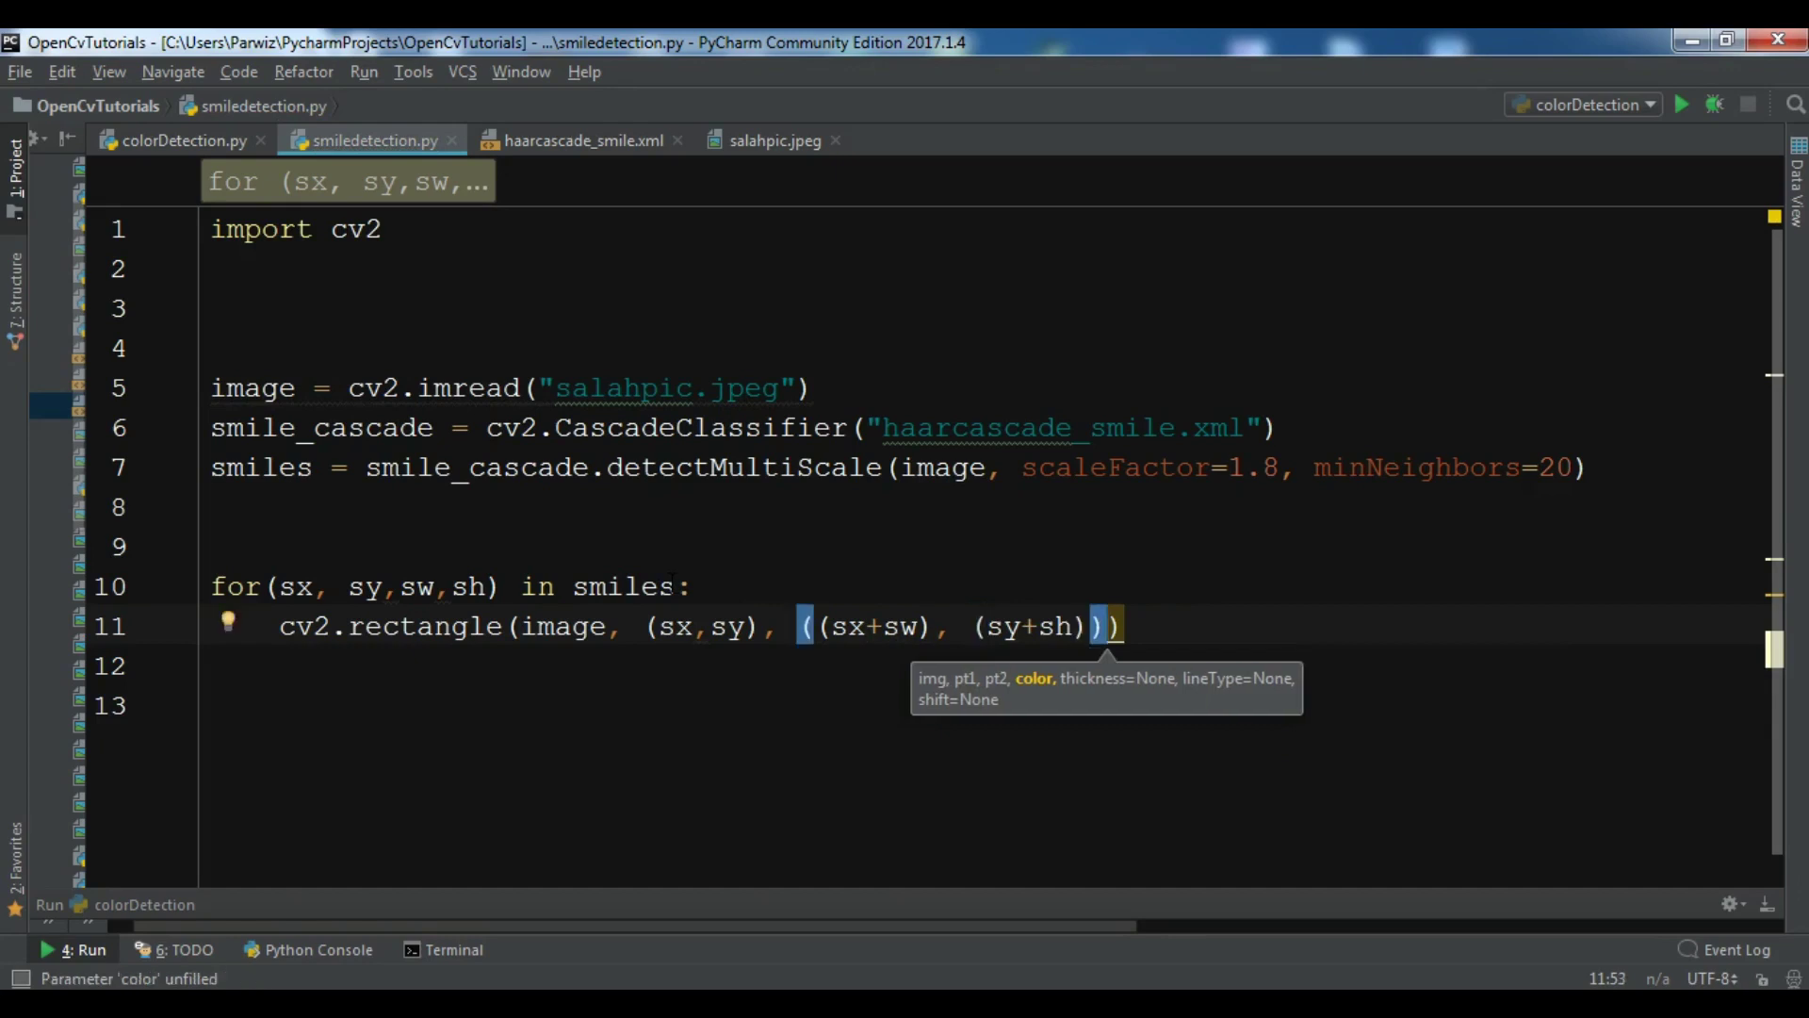
type(", (")
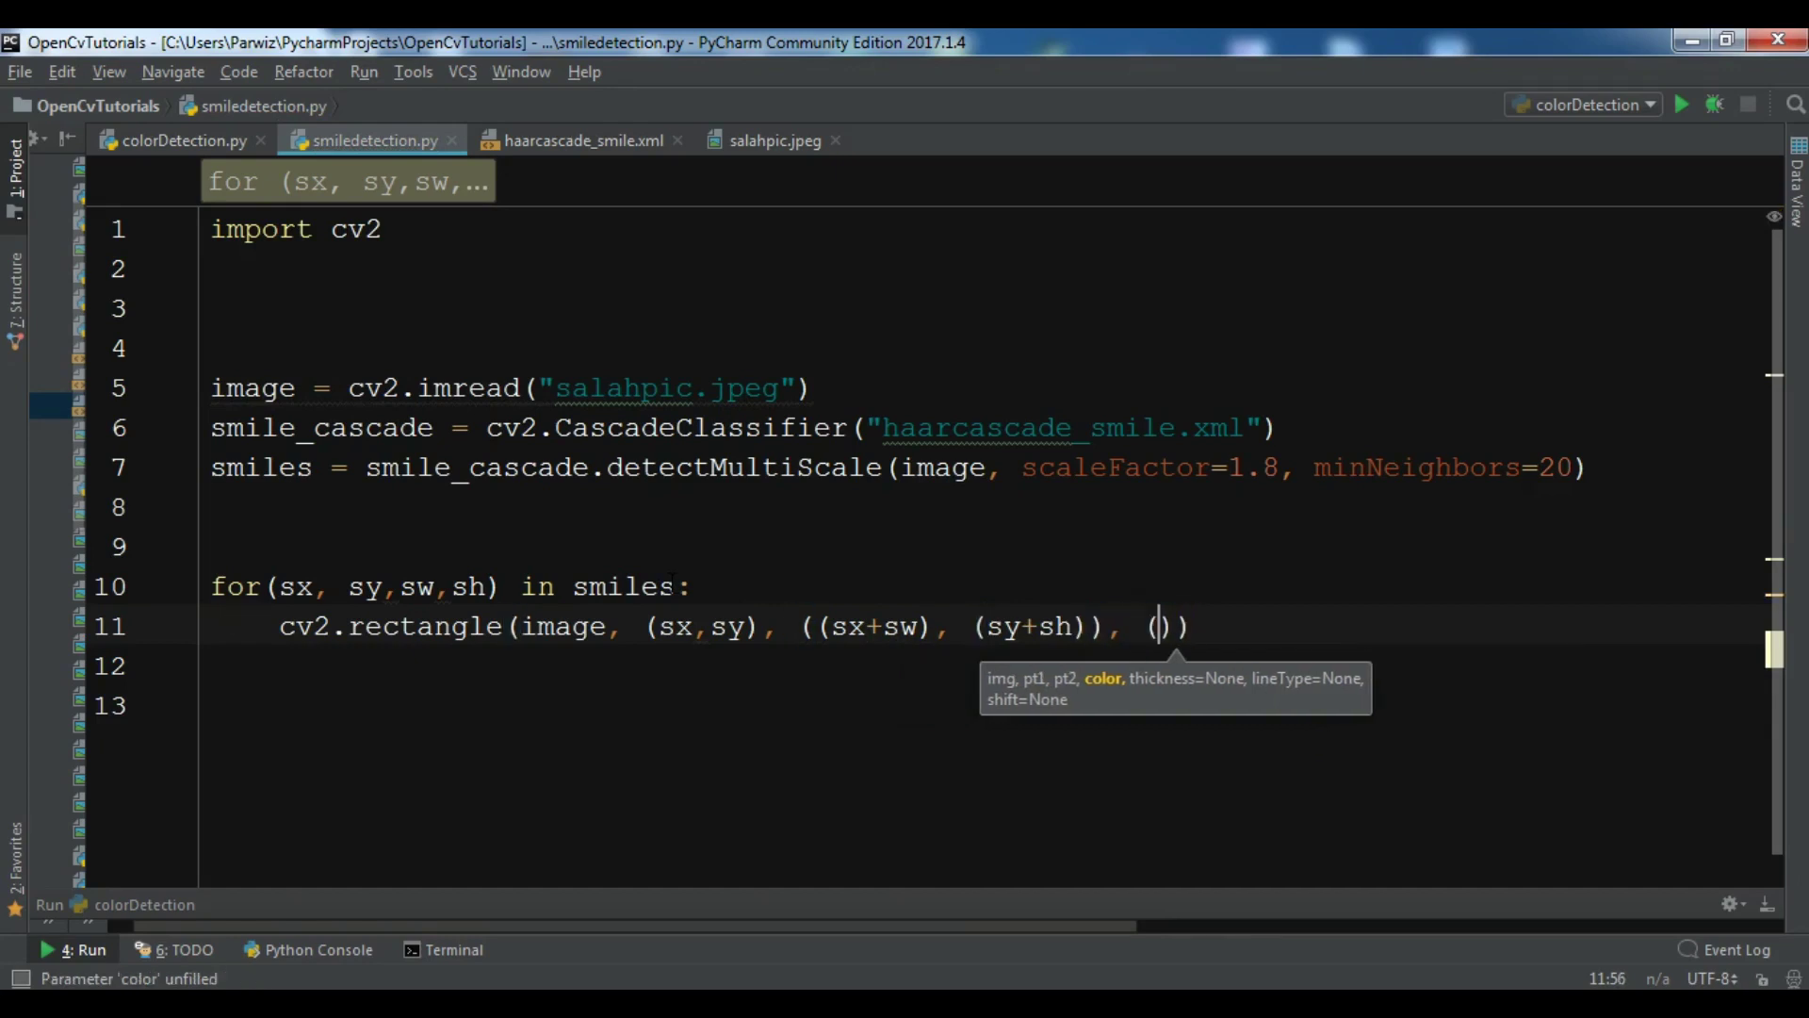
type("0,255,")
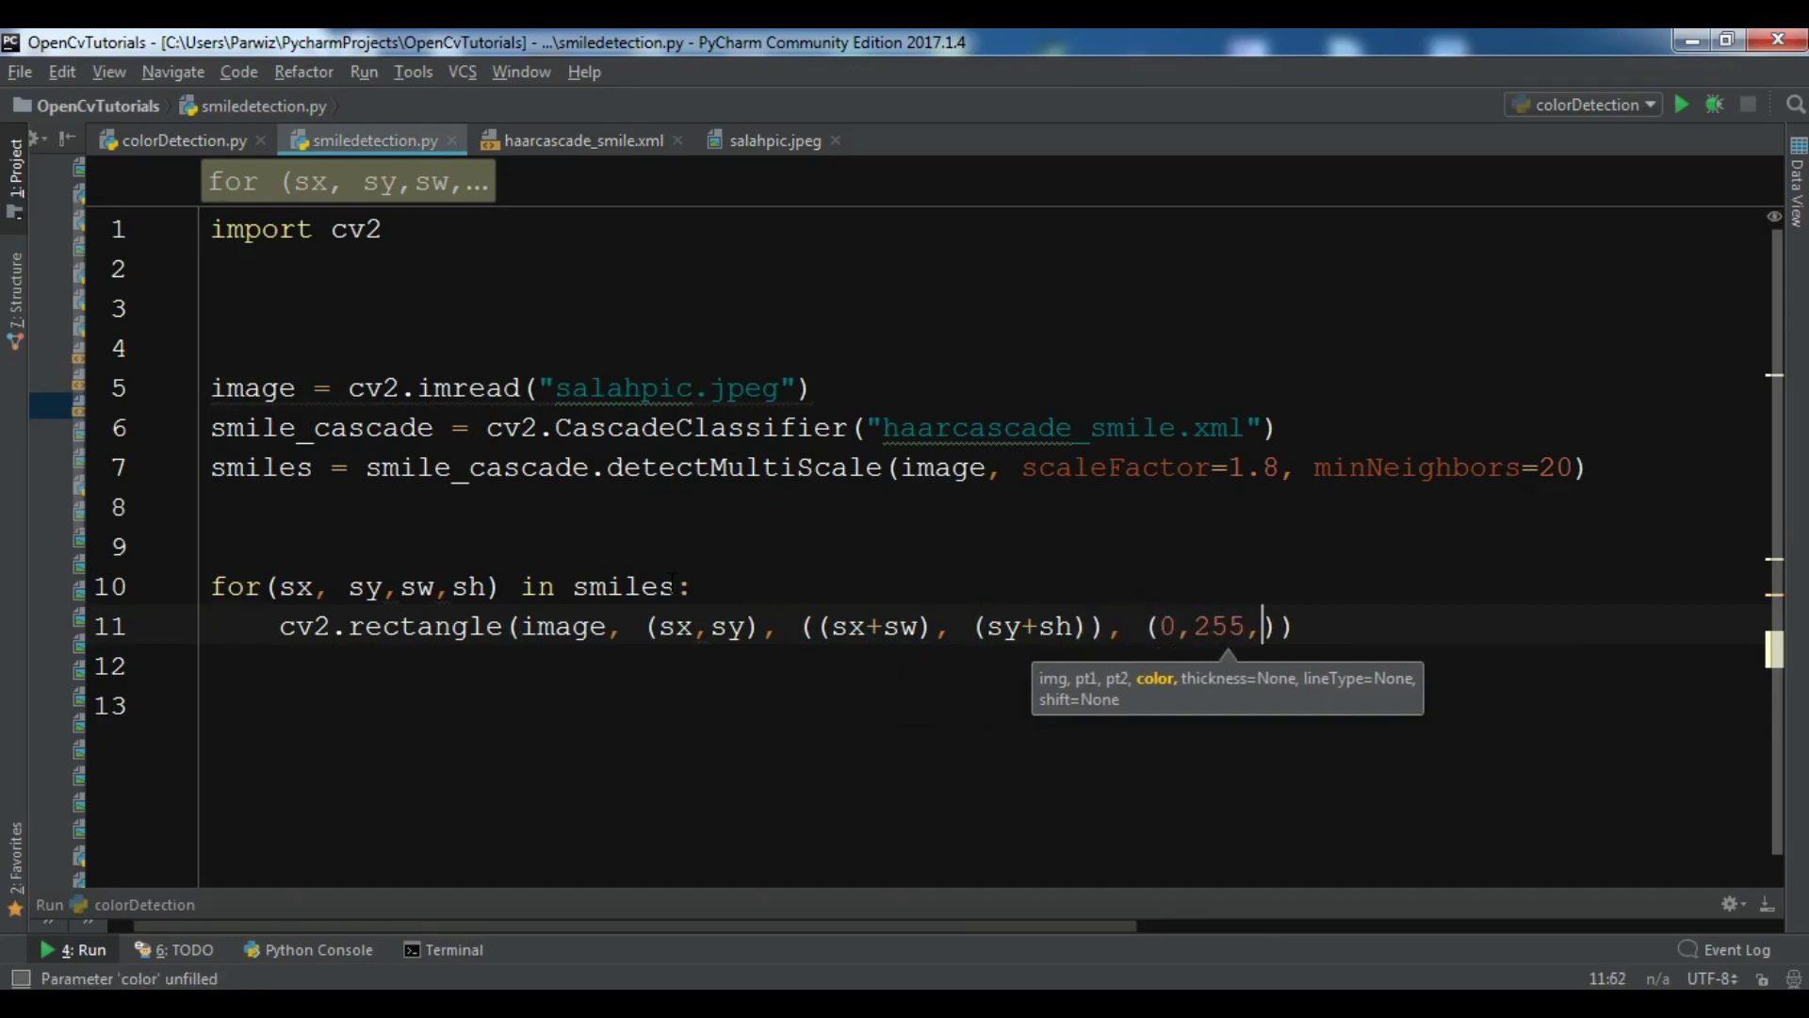
type("0")
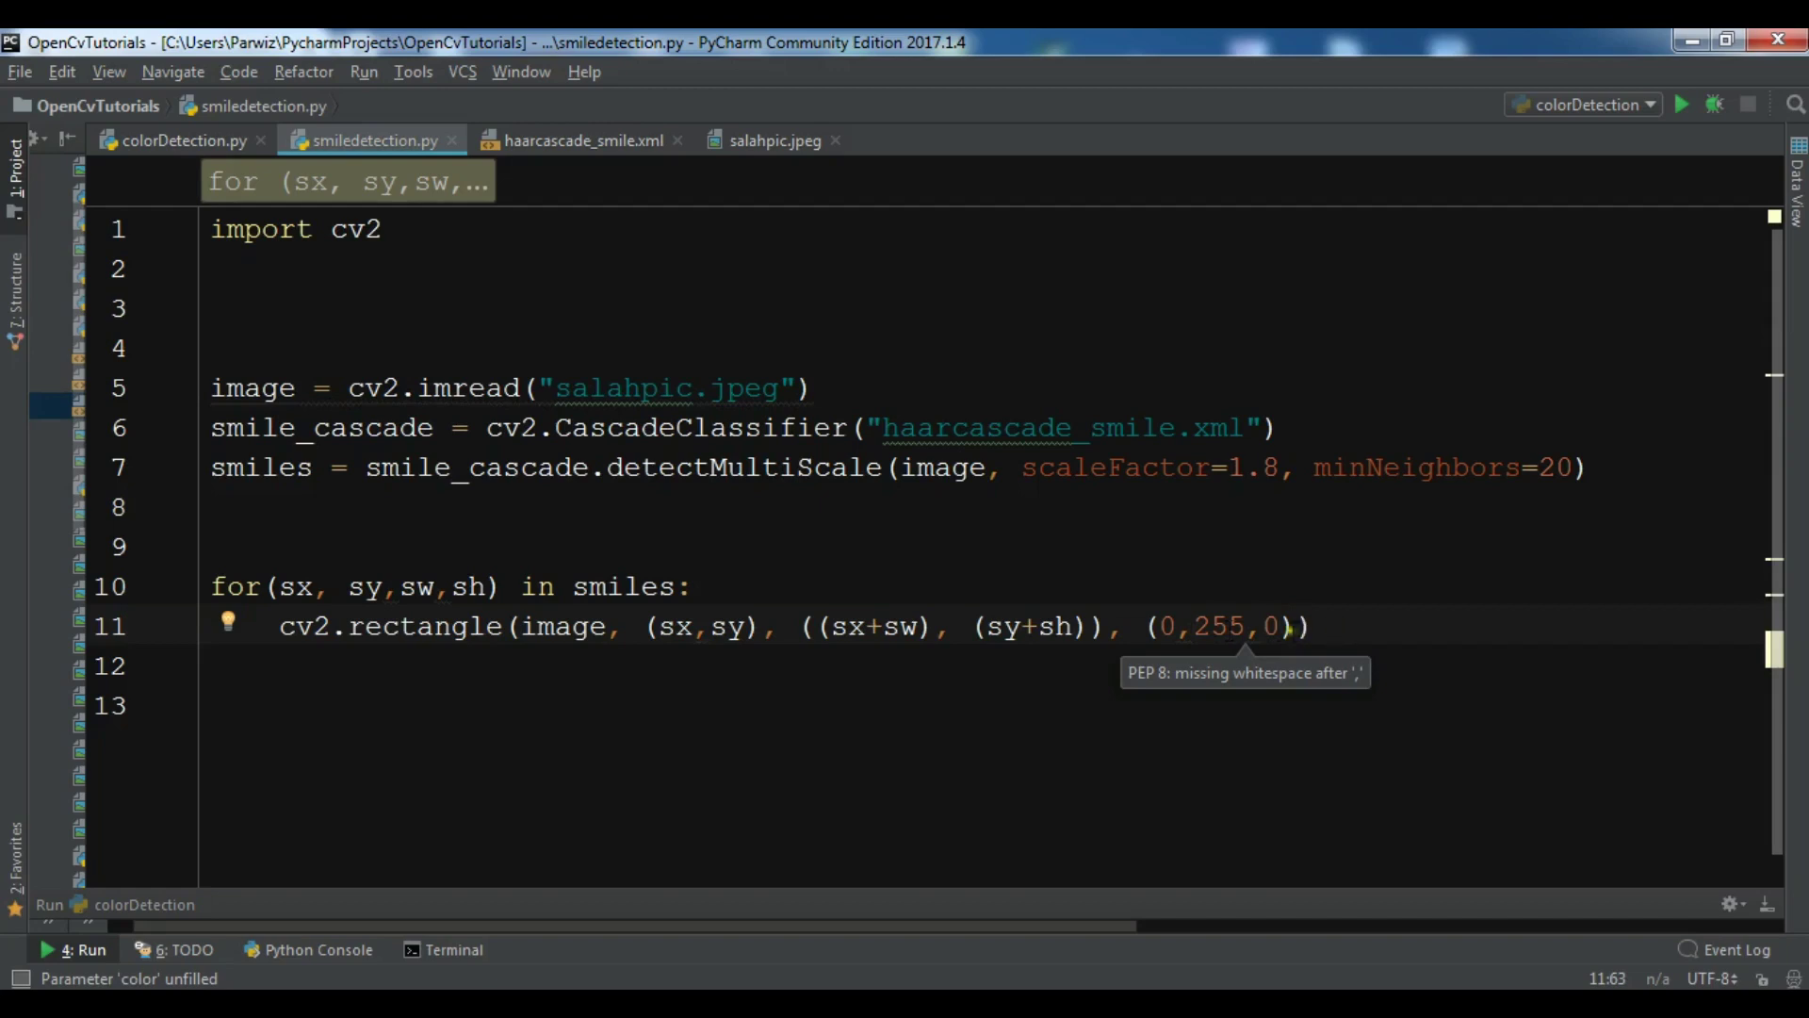
key("Right")
type(", 5")
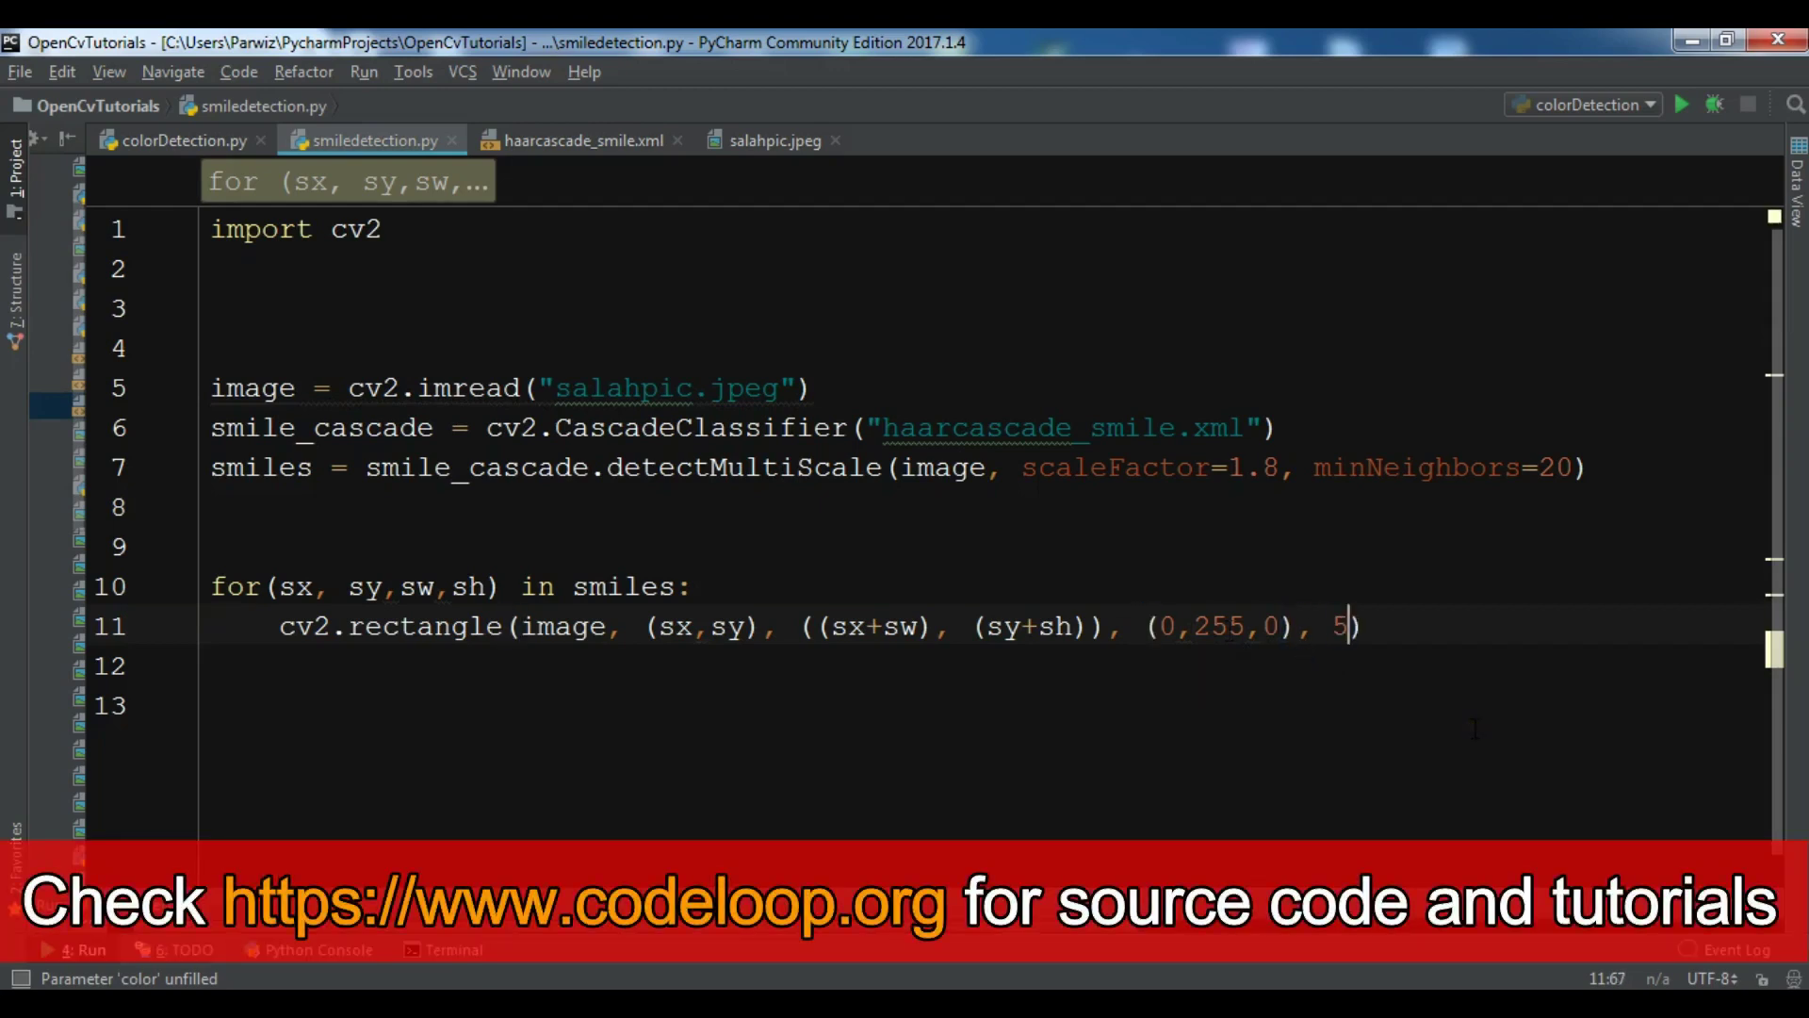
key("Right")
Step: Add cv2.imshow("Smile Detected", image), cv2.waitKey(0) and cv2.destroyAllWindows() after the loop
key("Return")
key("Return")
key("Return")
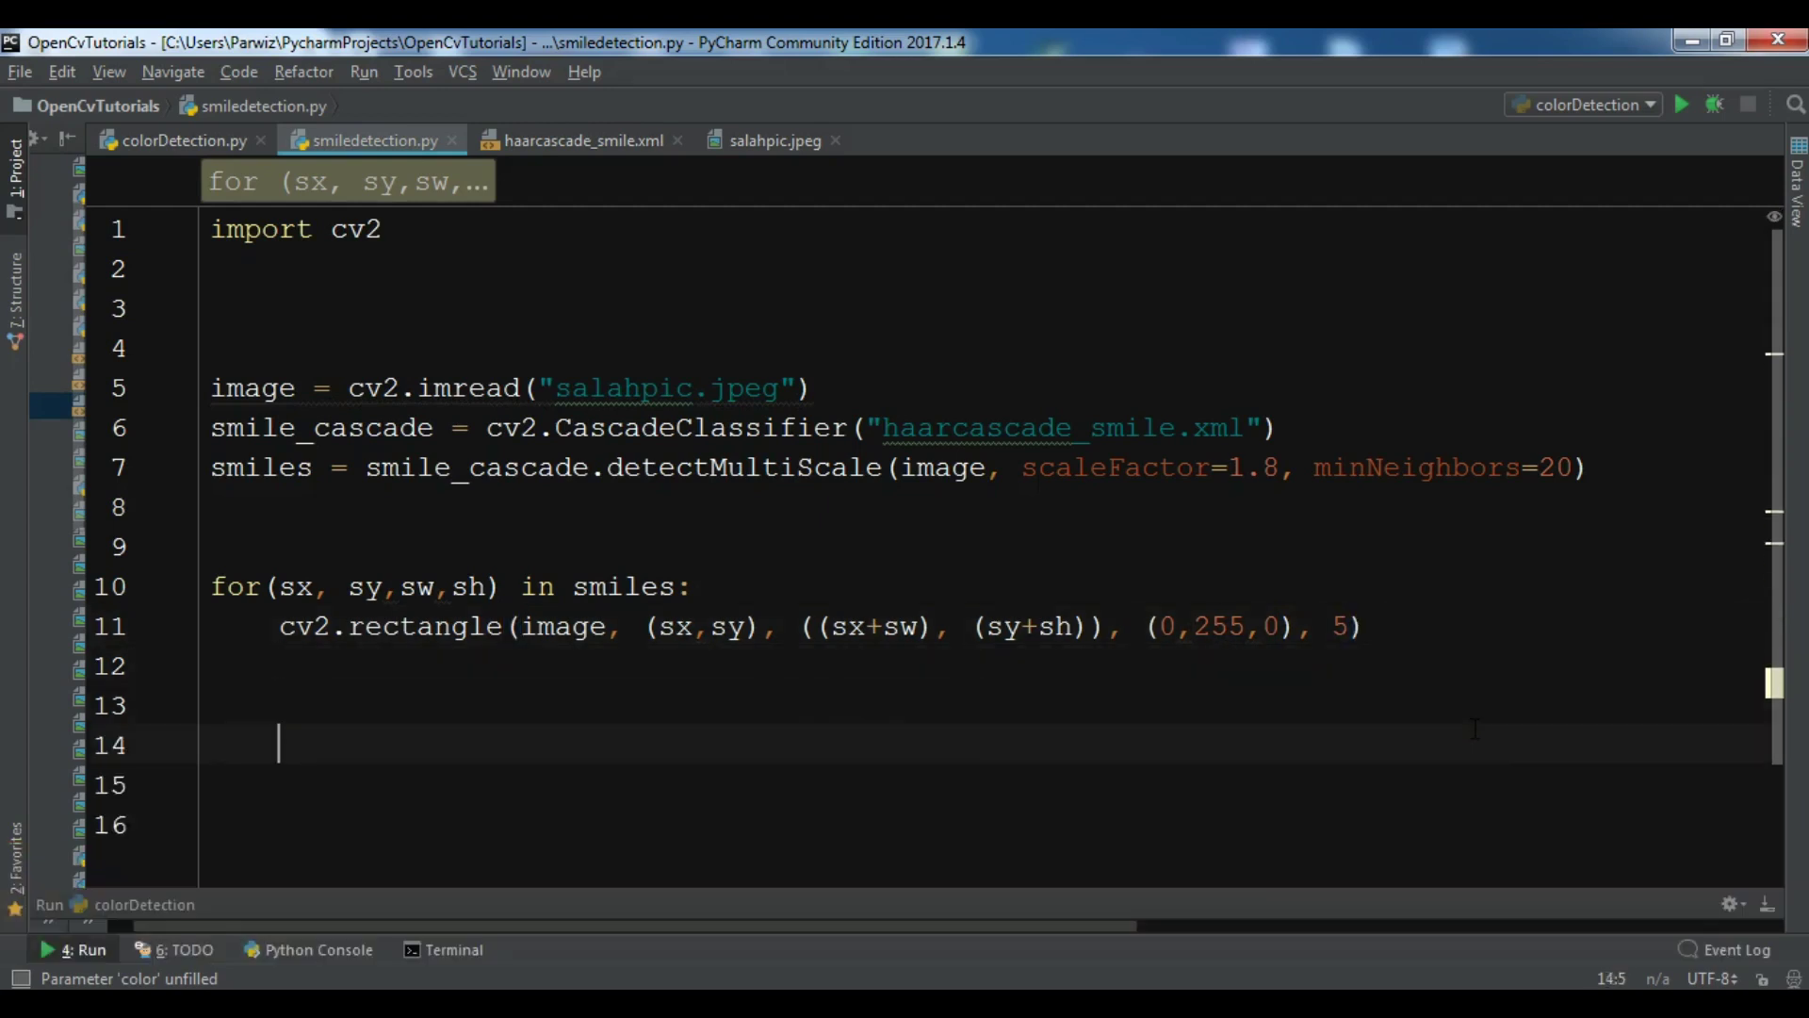
key("BackSpace")
key("BackSpace")
type("c")
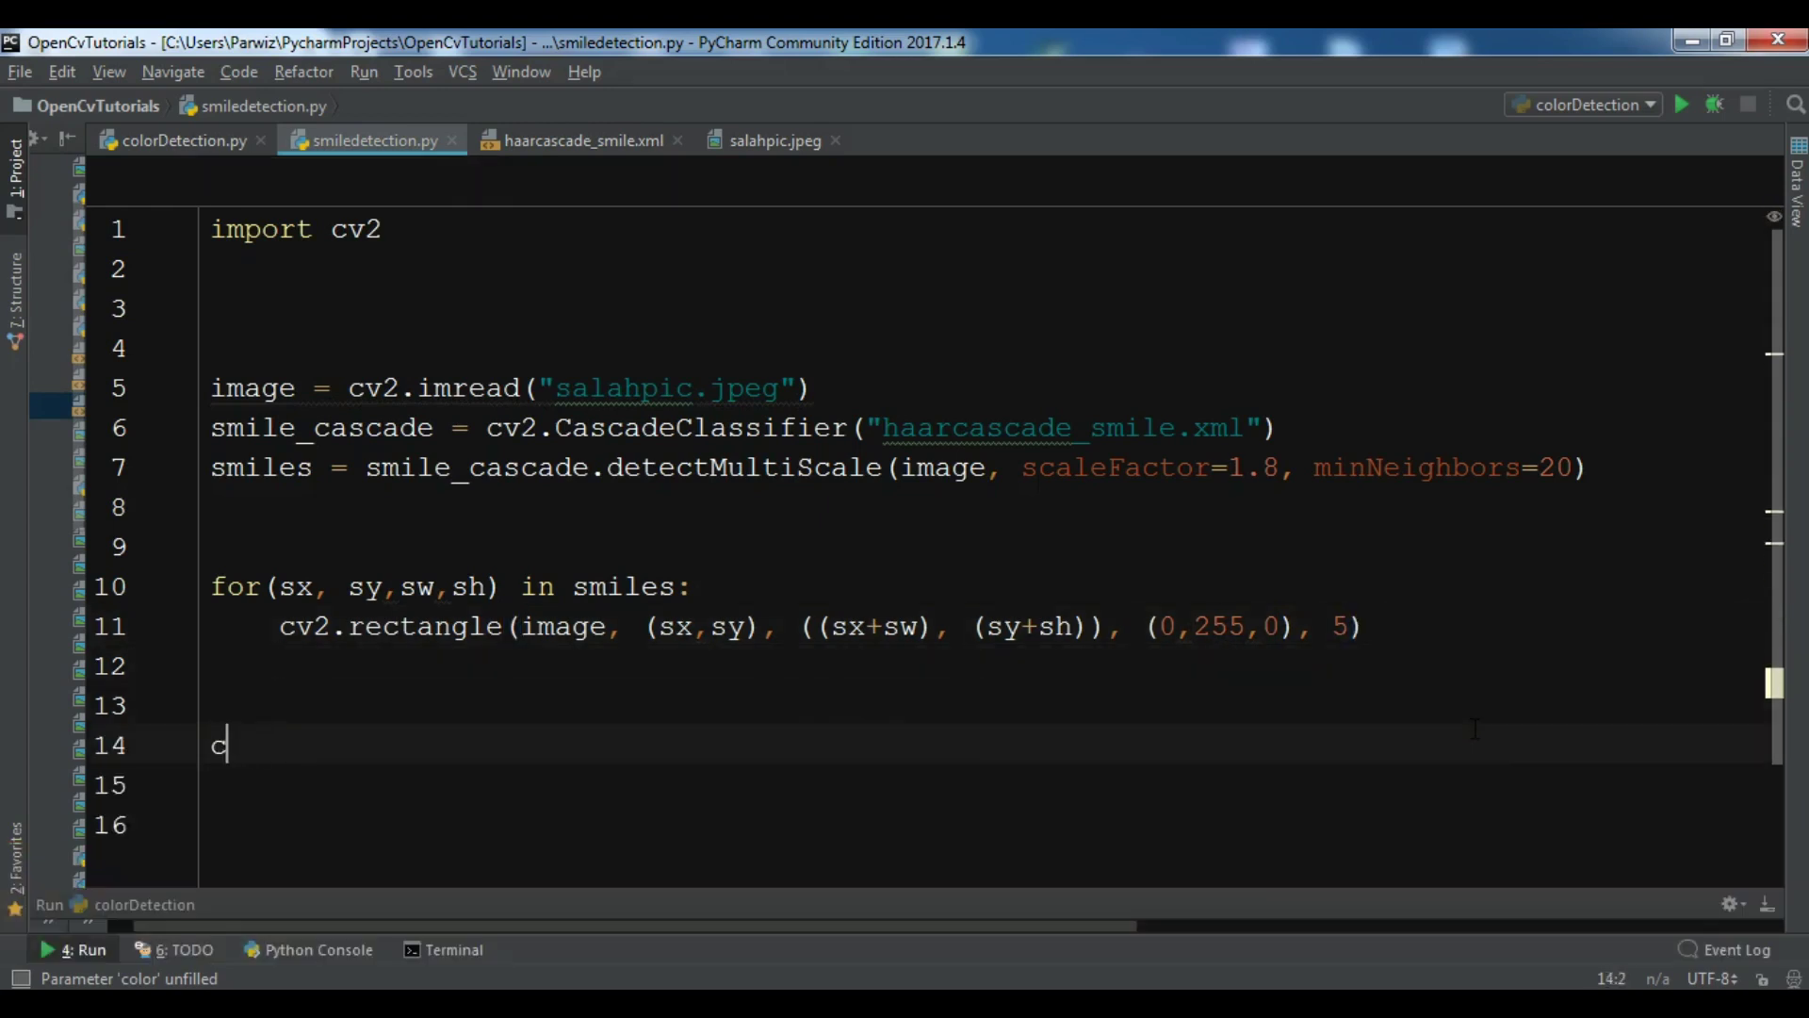
type("v2.imshow(")
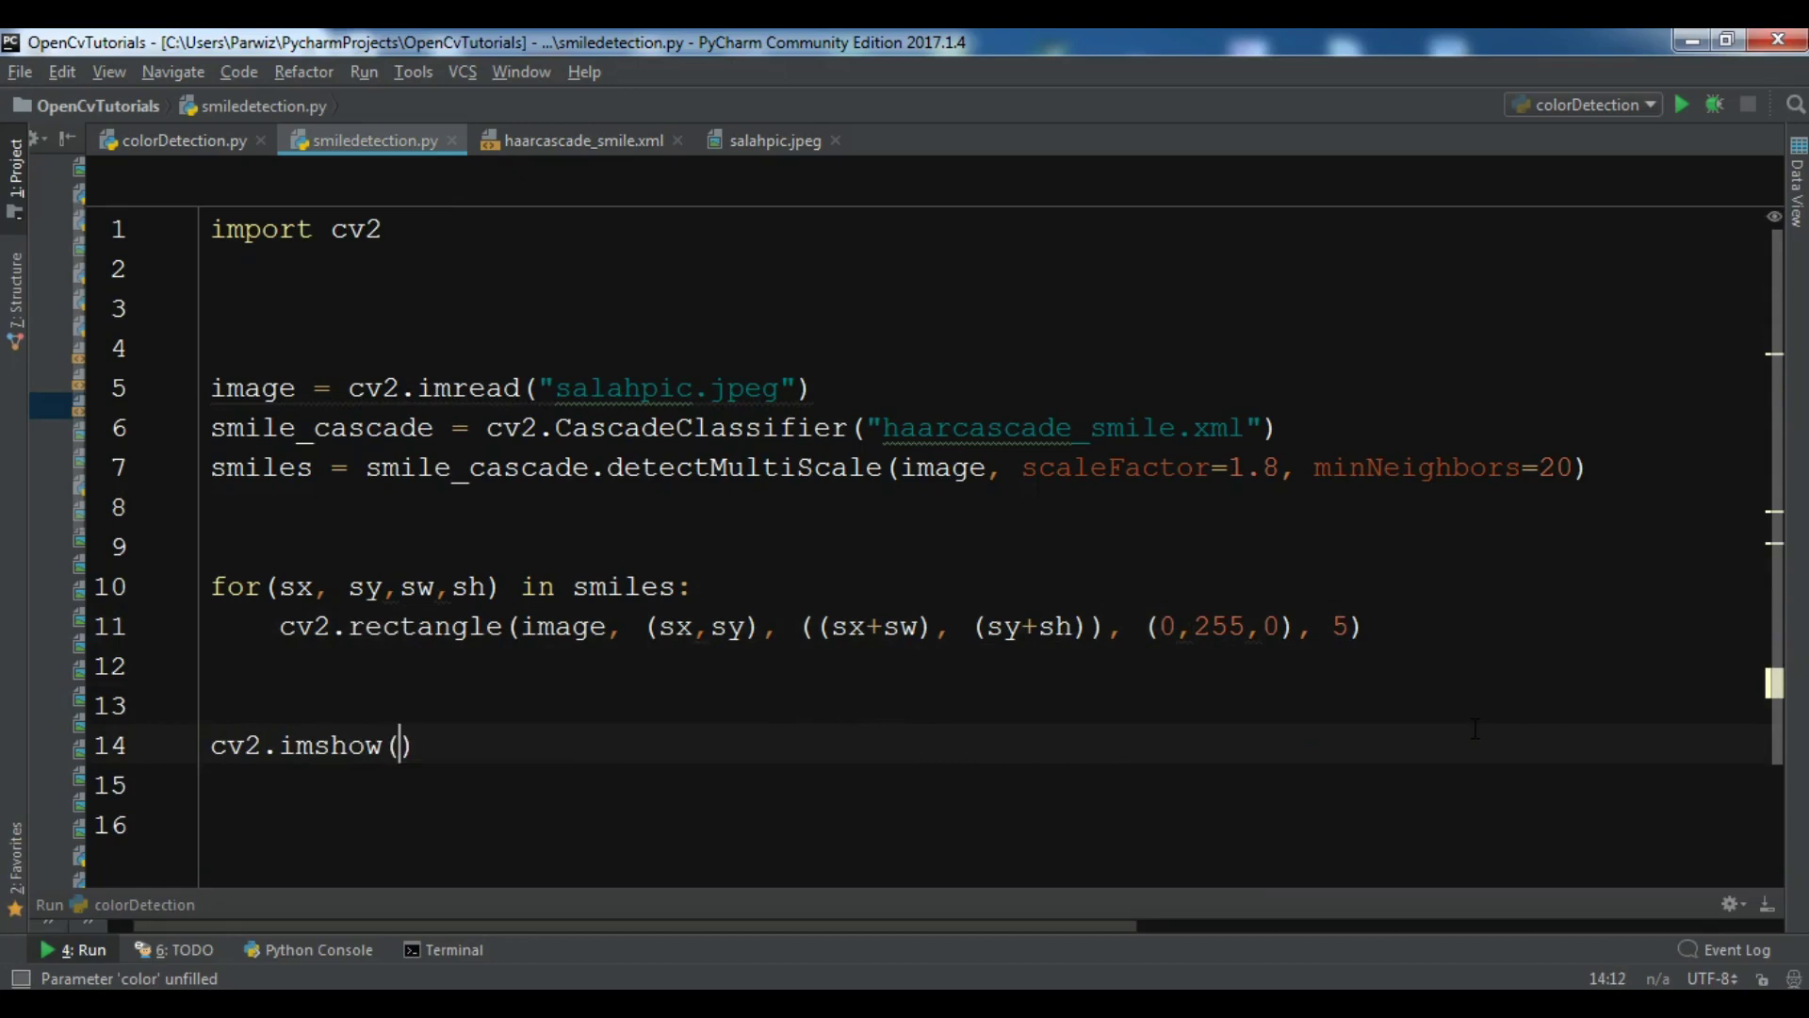
type("?Sm")
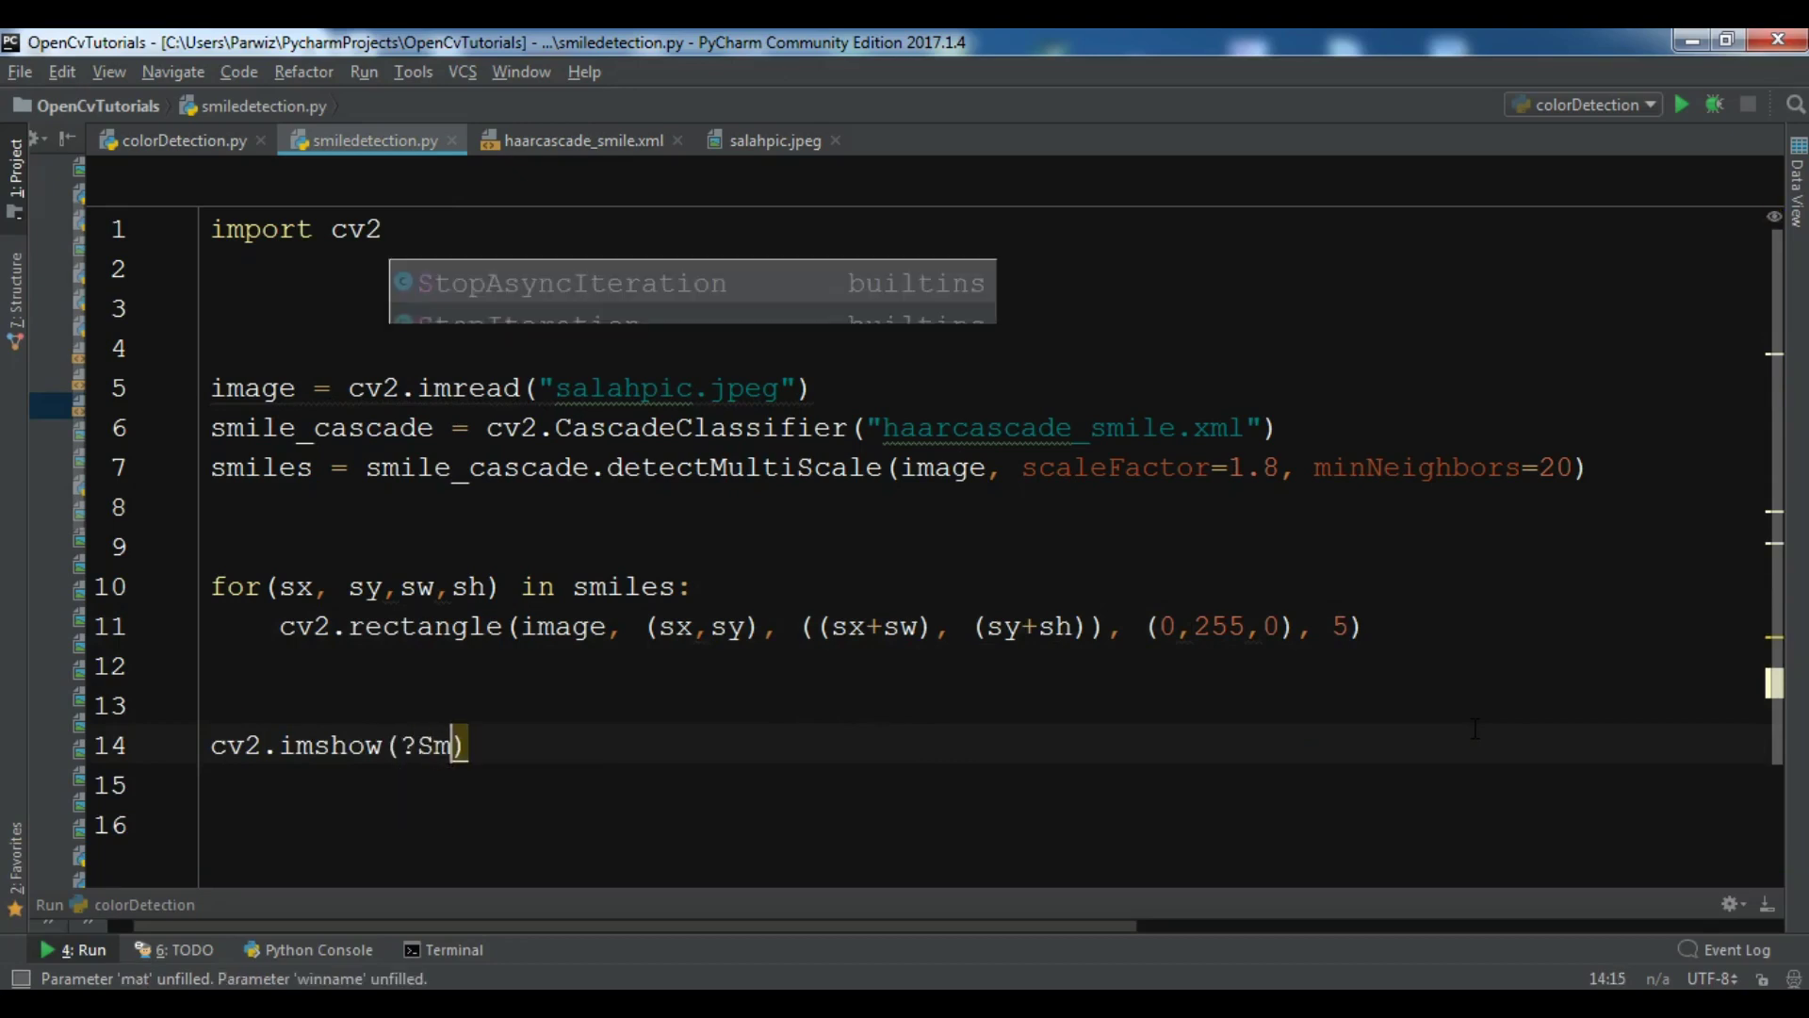
type("ile")
key("BackSpace")
key("BackSpace")
key("BackSpace")
key("BackSpace")
key("BackSpace")
key("BackSpace")
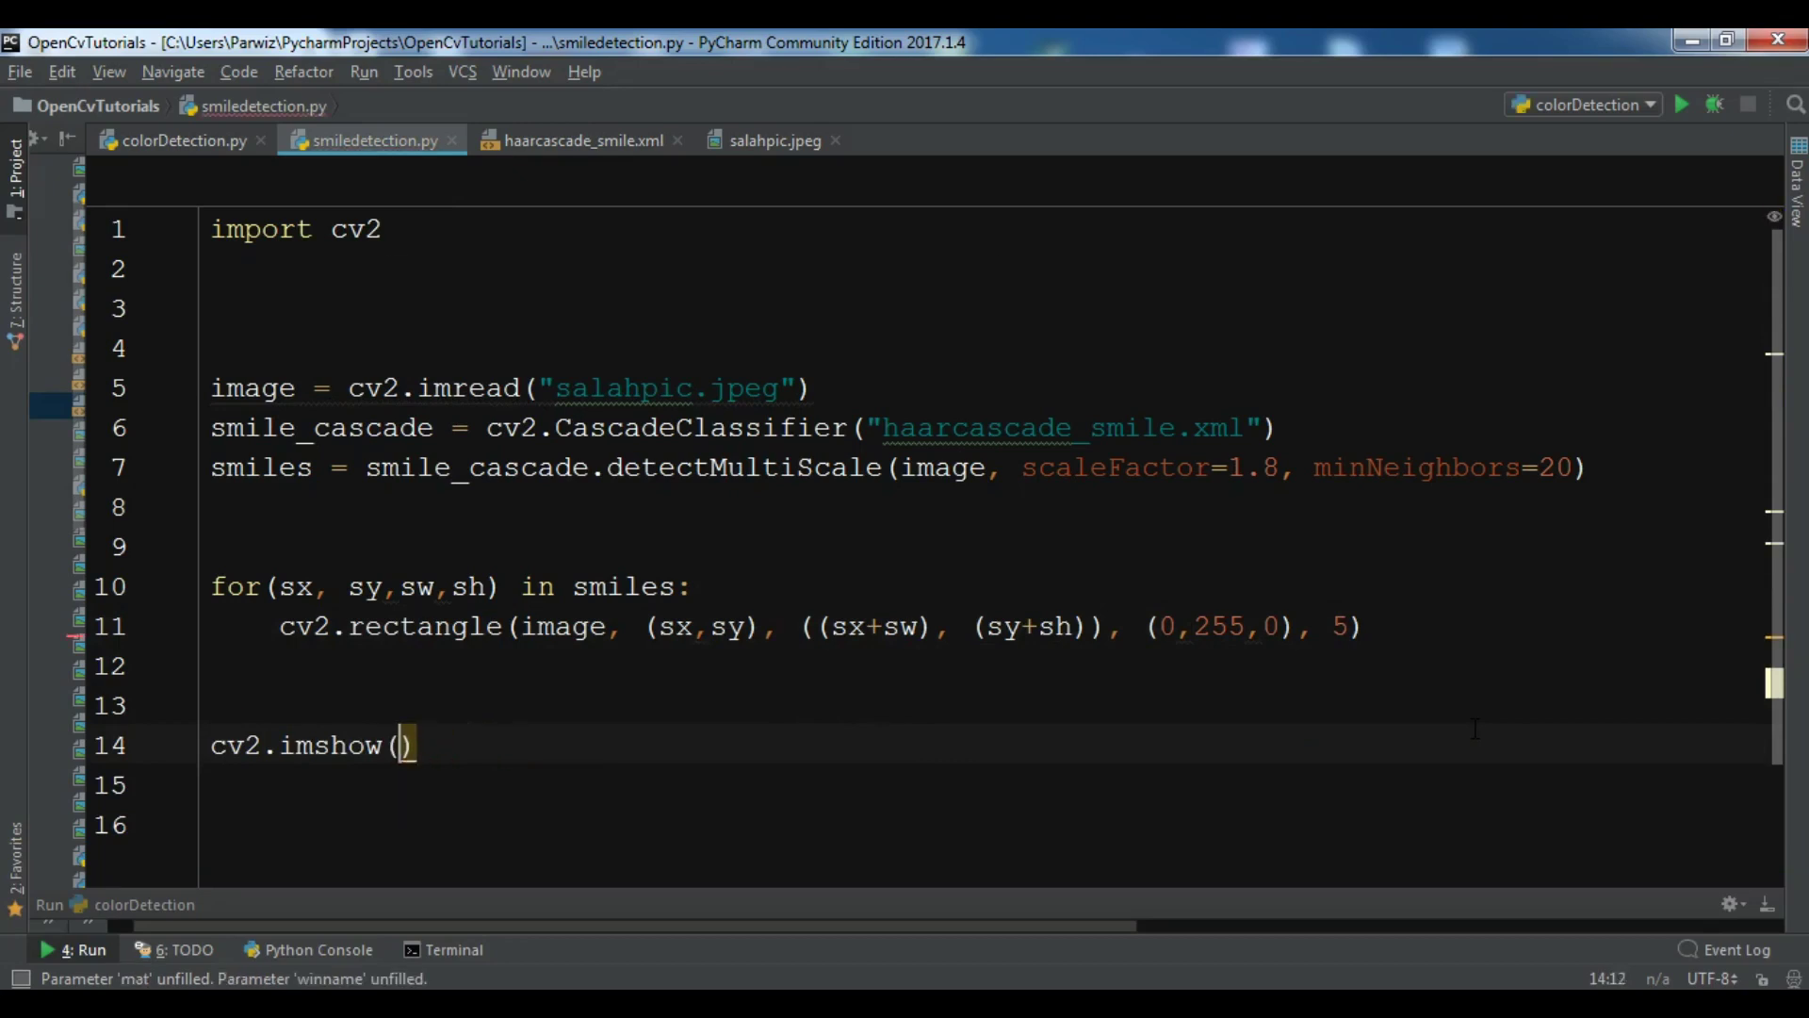
type("\"Smile Te")
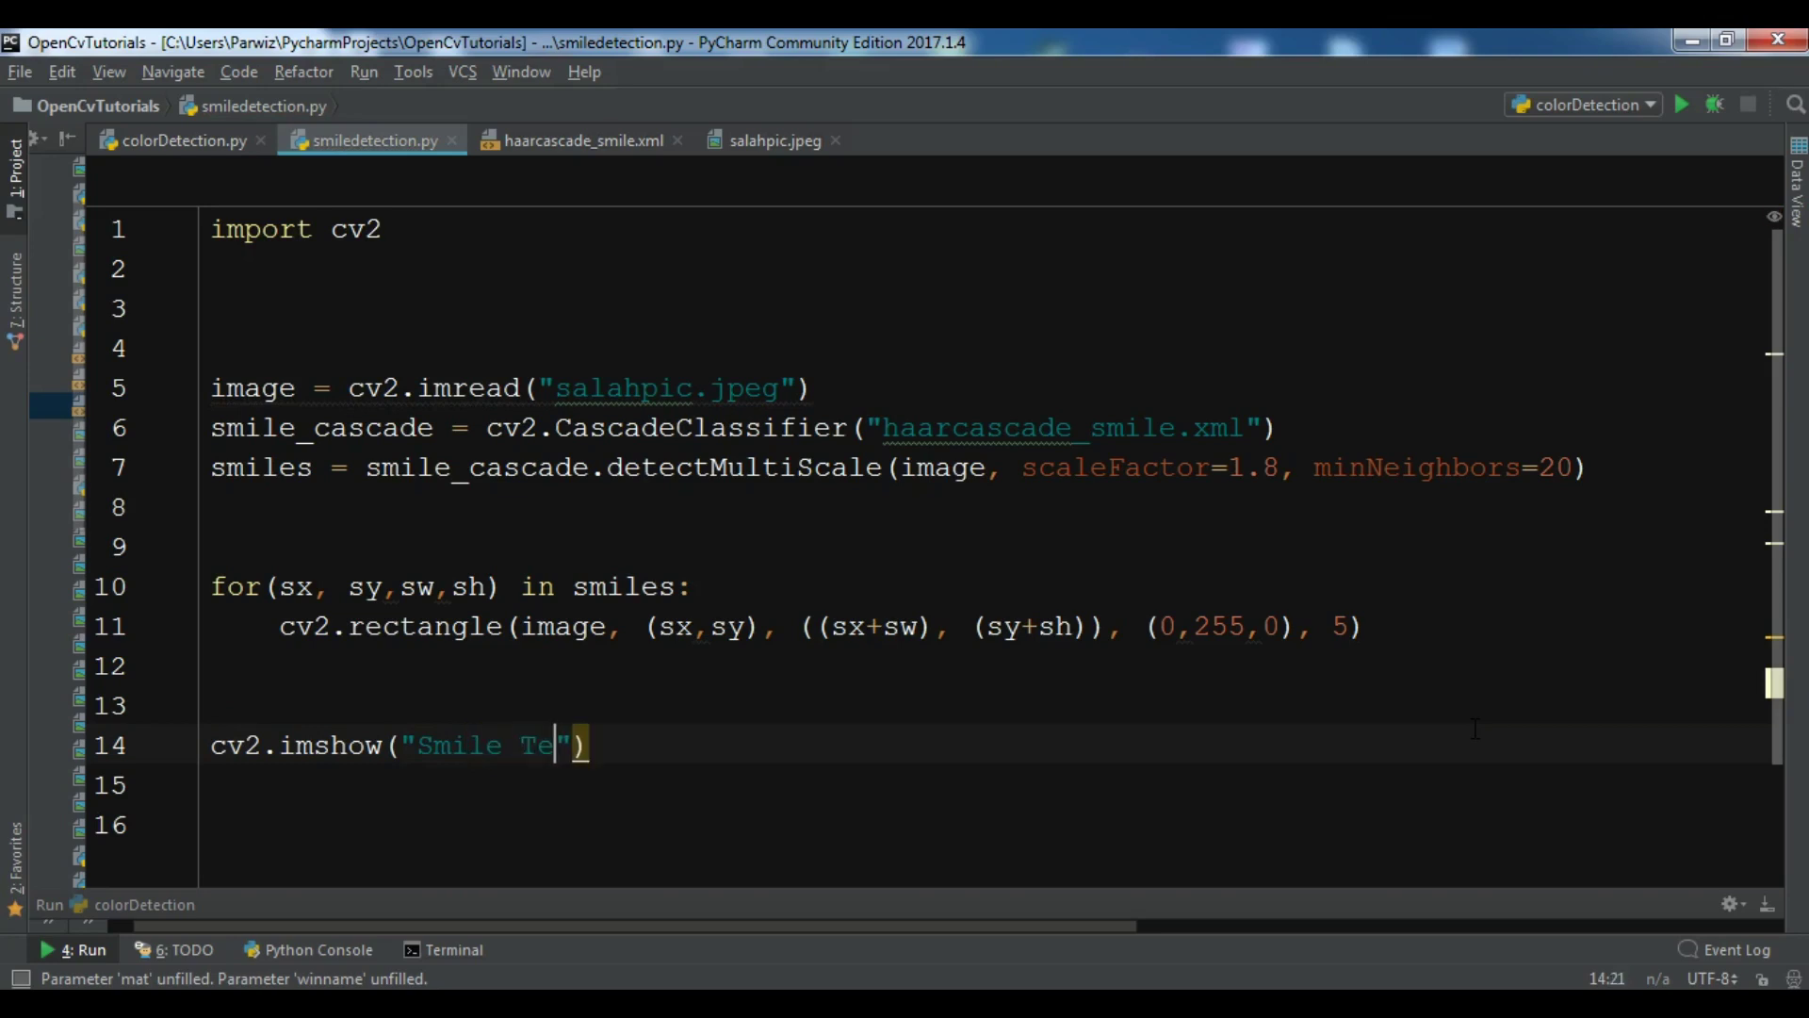
key("BackSpace")
key("BackSpace")
type("Detect")
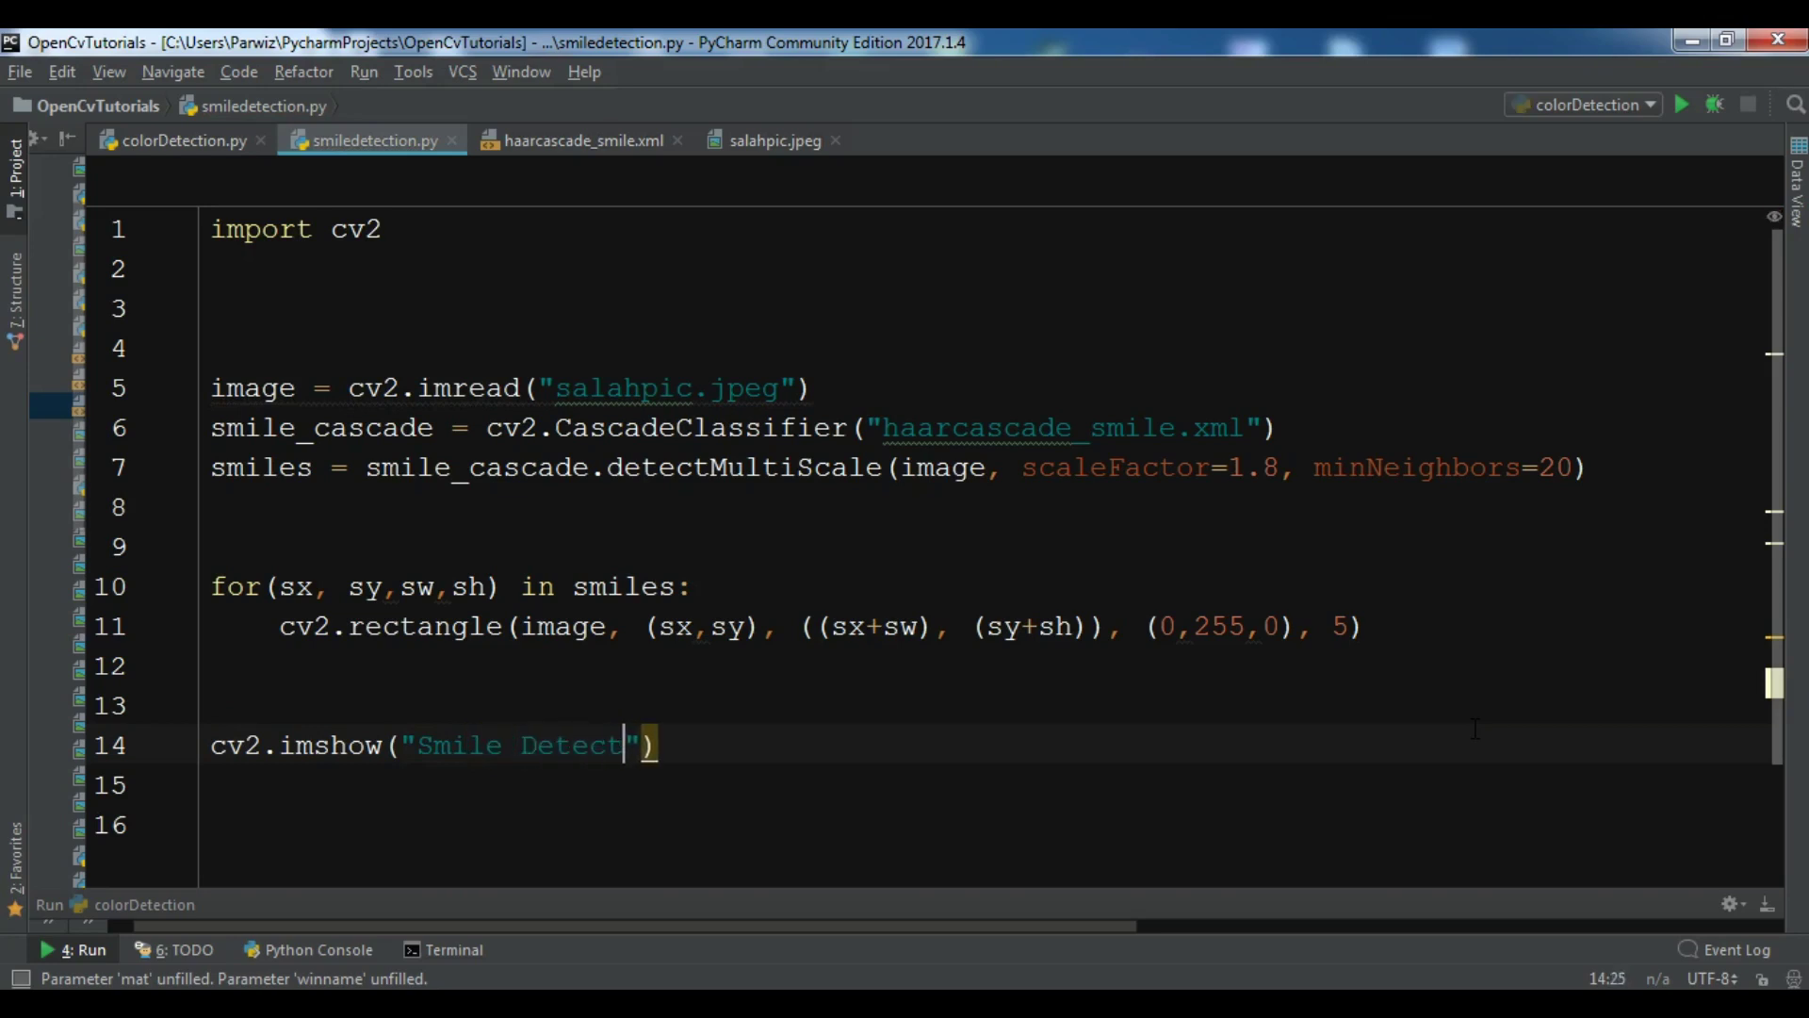
type("ed")
key("Right")
type(", ")
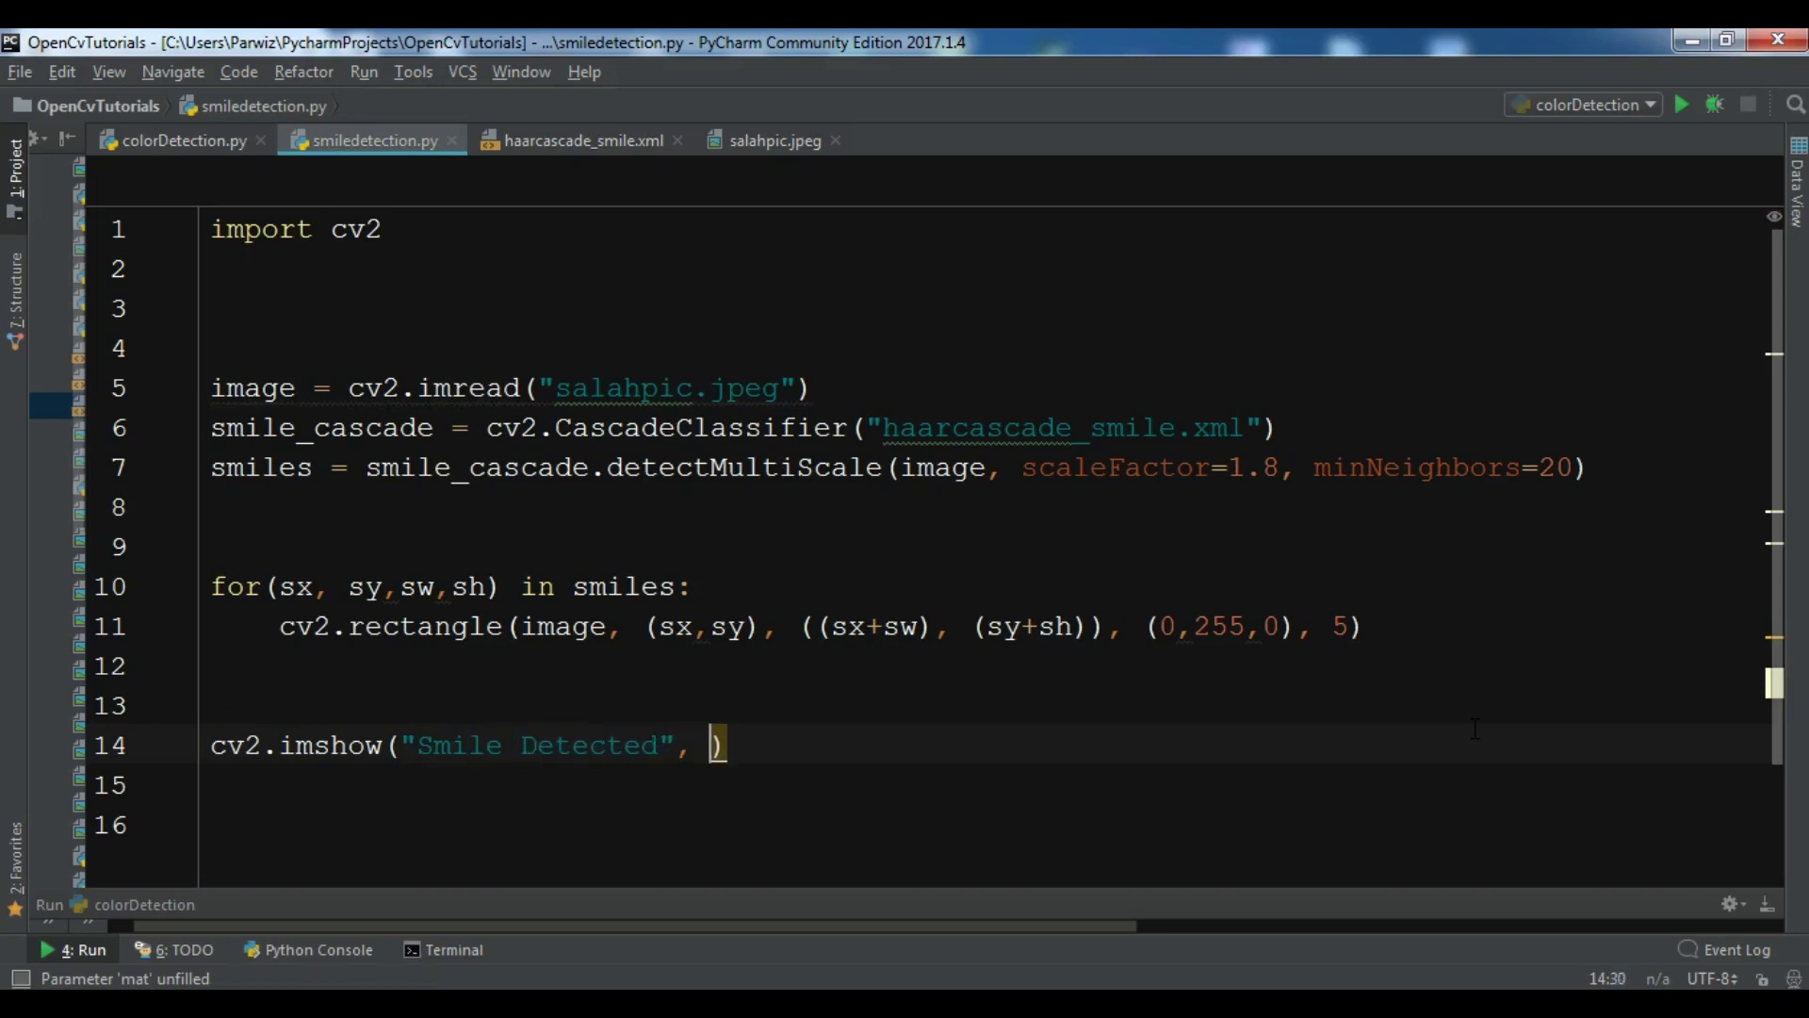
type("image")
key("End")
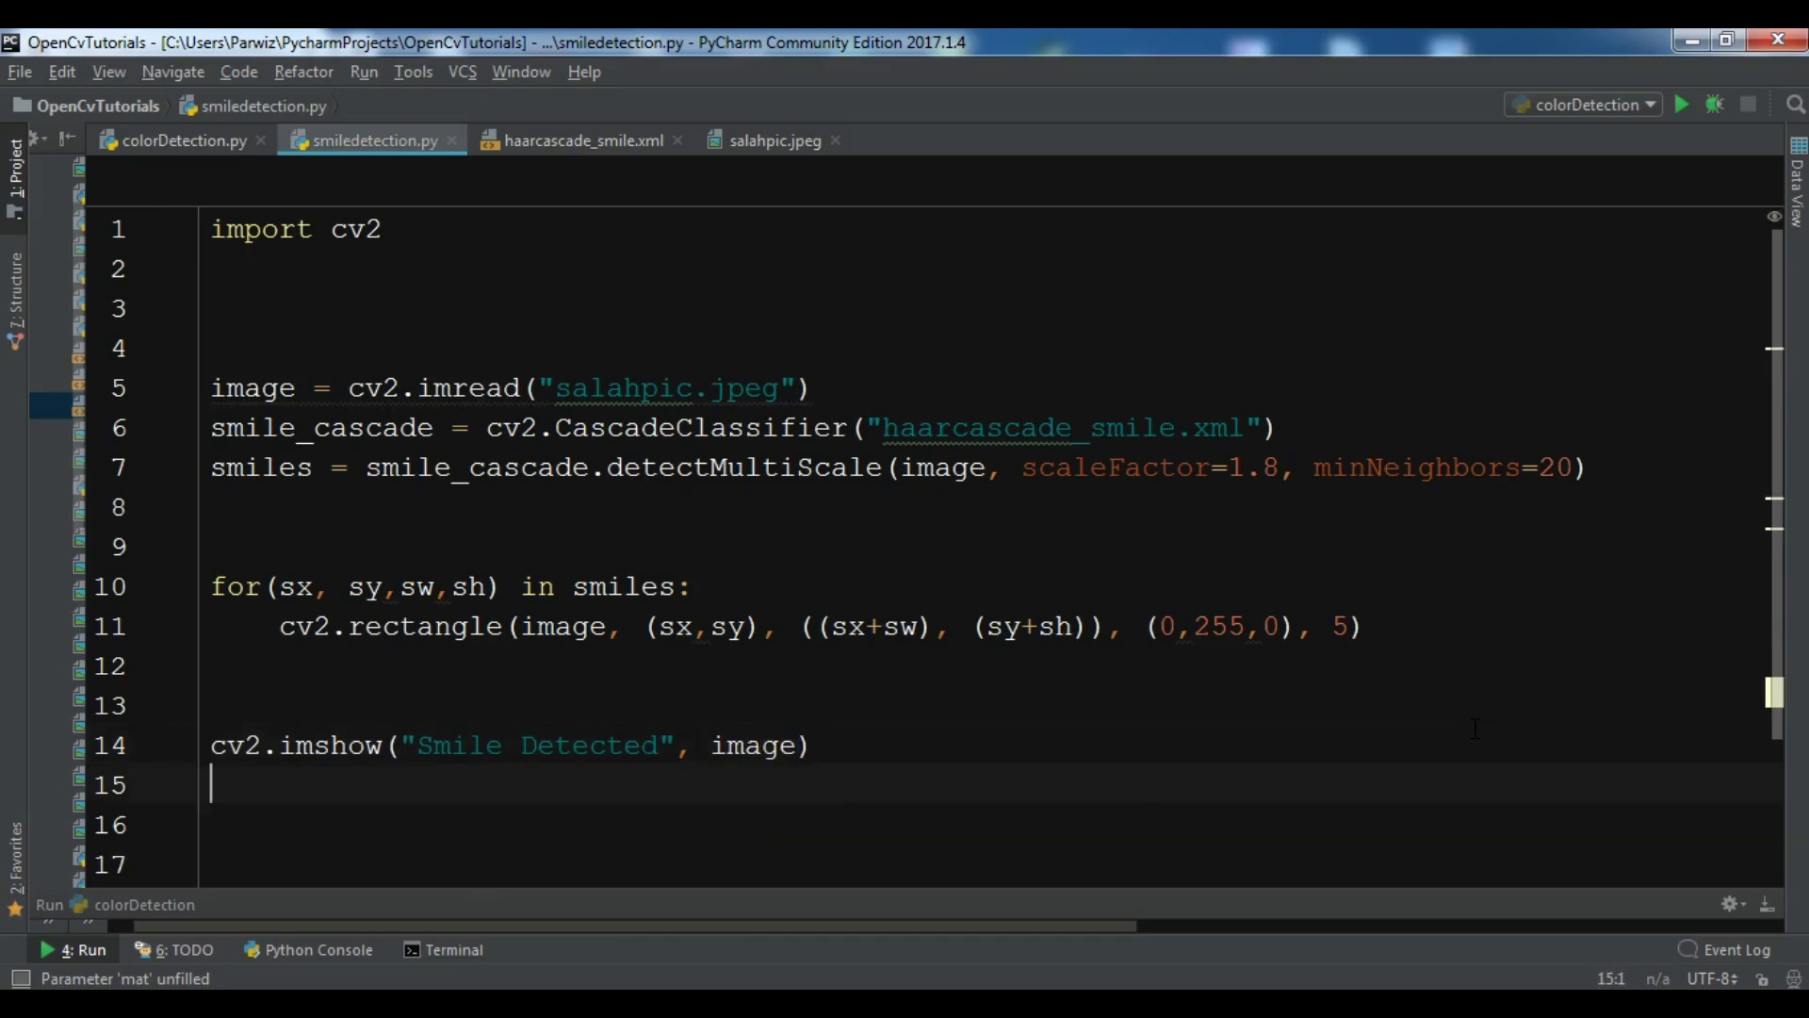
key("Return")
key("Return")
type("cv2.w")
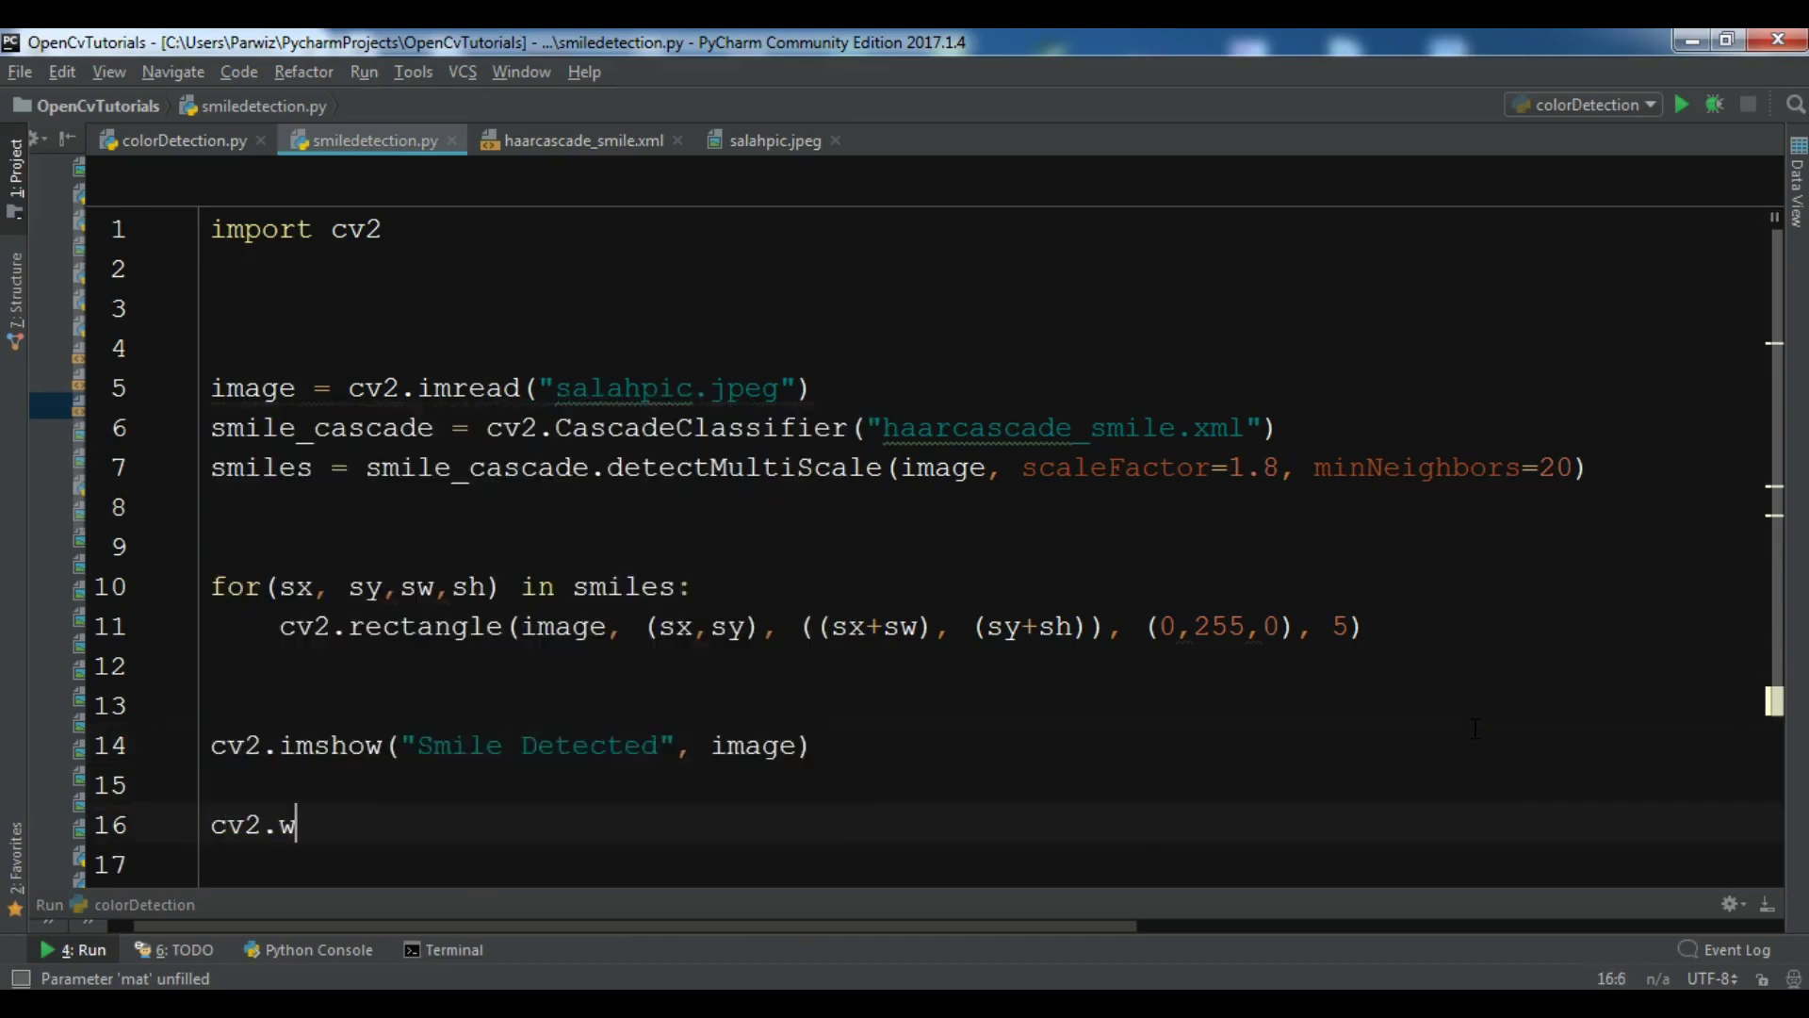
type("aitKey(")
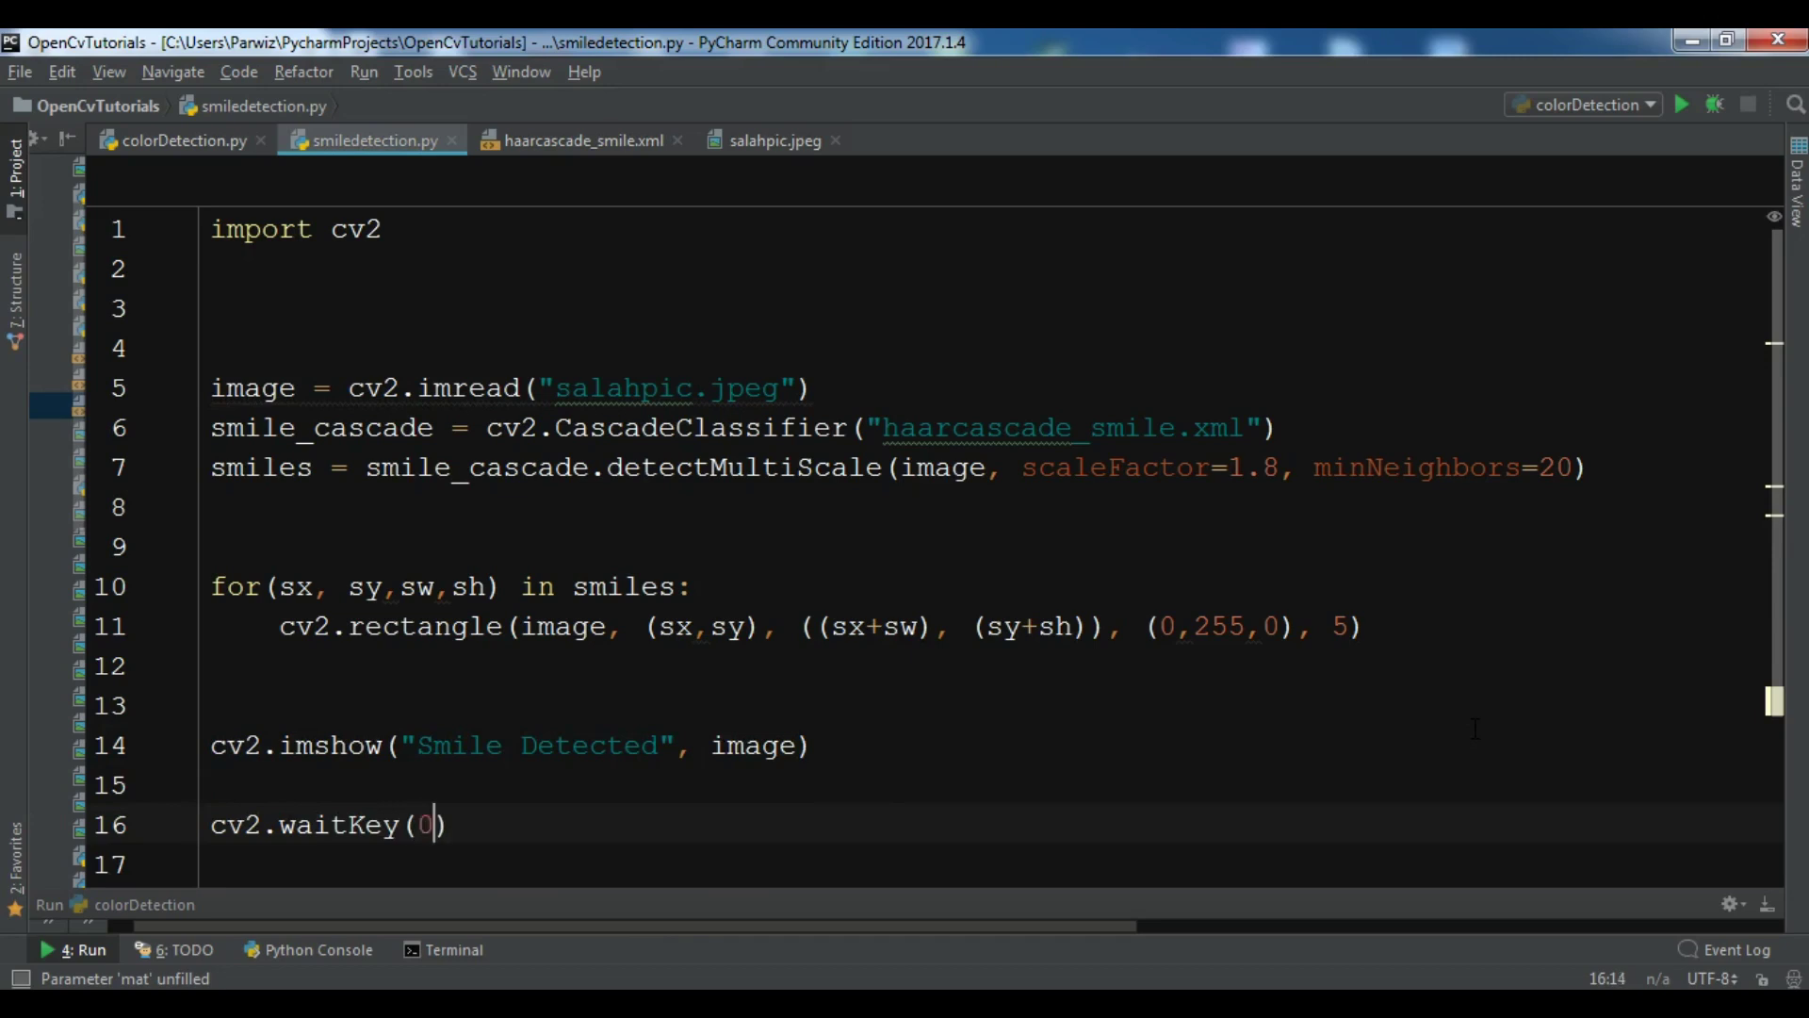
type("0")
key("End")
key("Return")
type("cv2.")
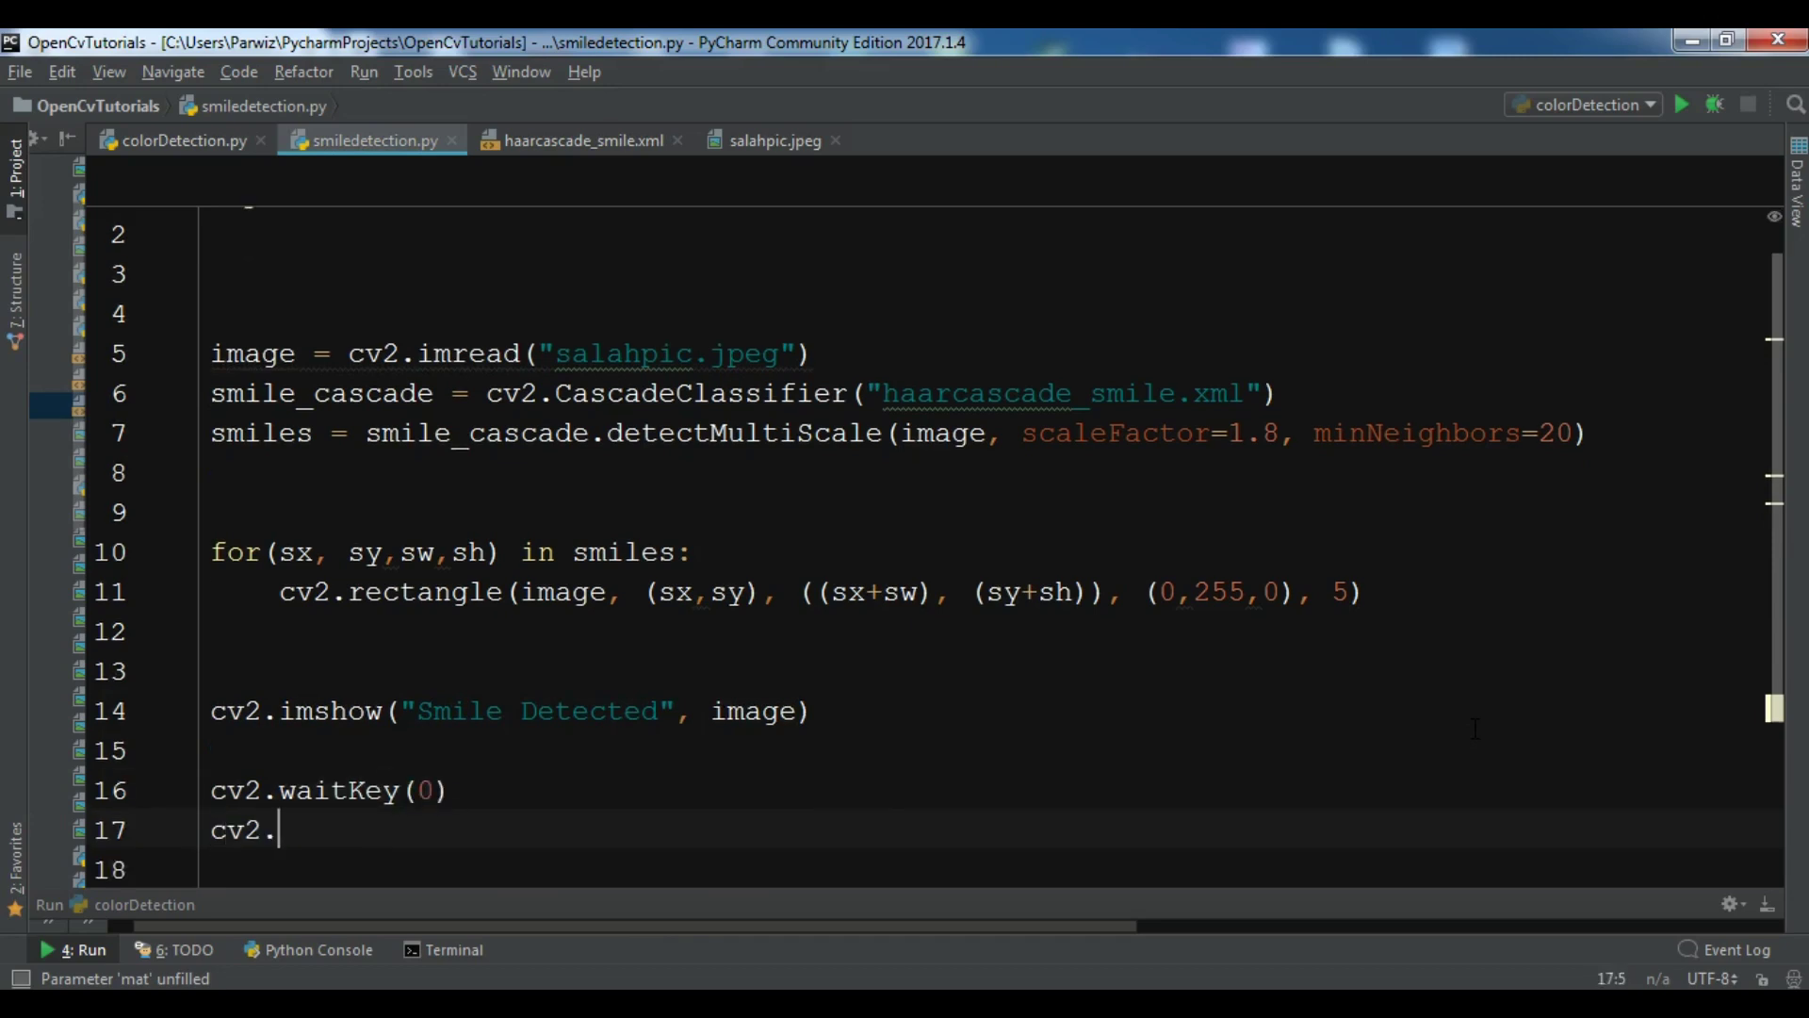
type("detr")
key("BackSpace")
key("BackSpace")
type("stro")
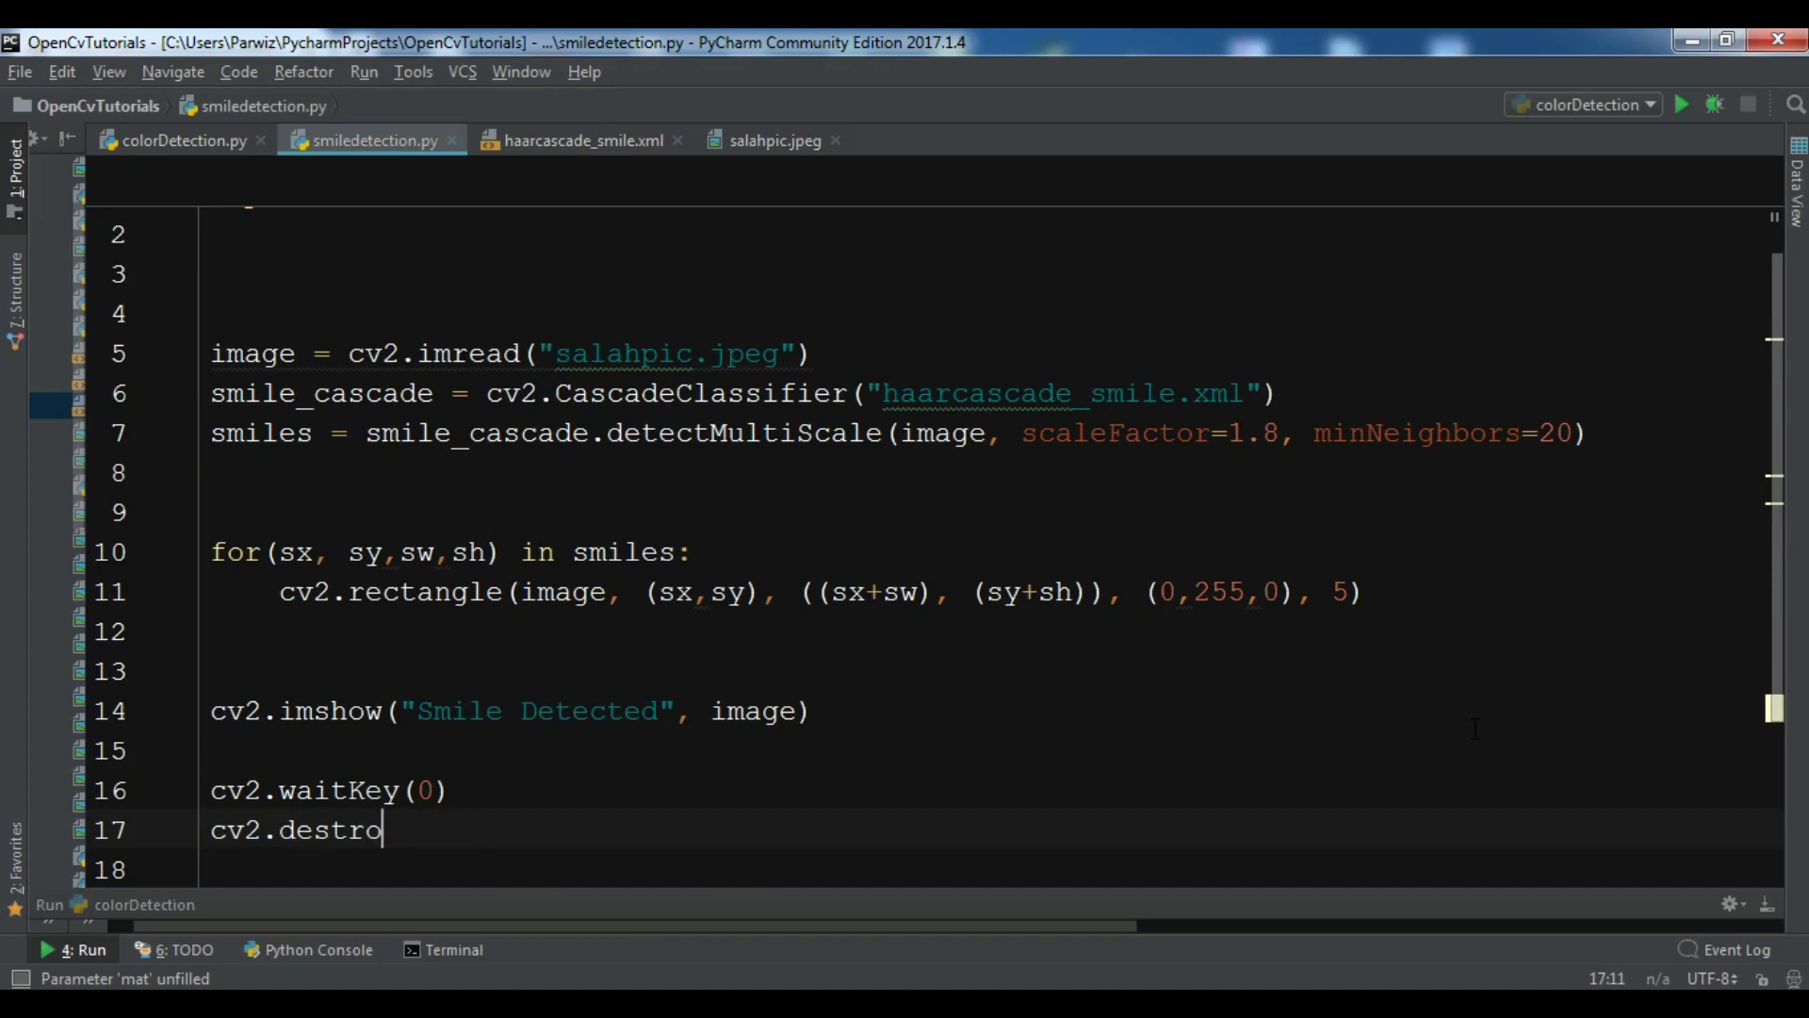
type("yAllWindows()")
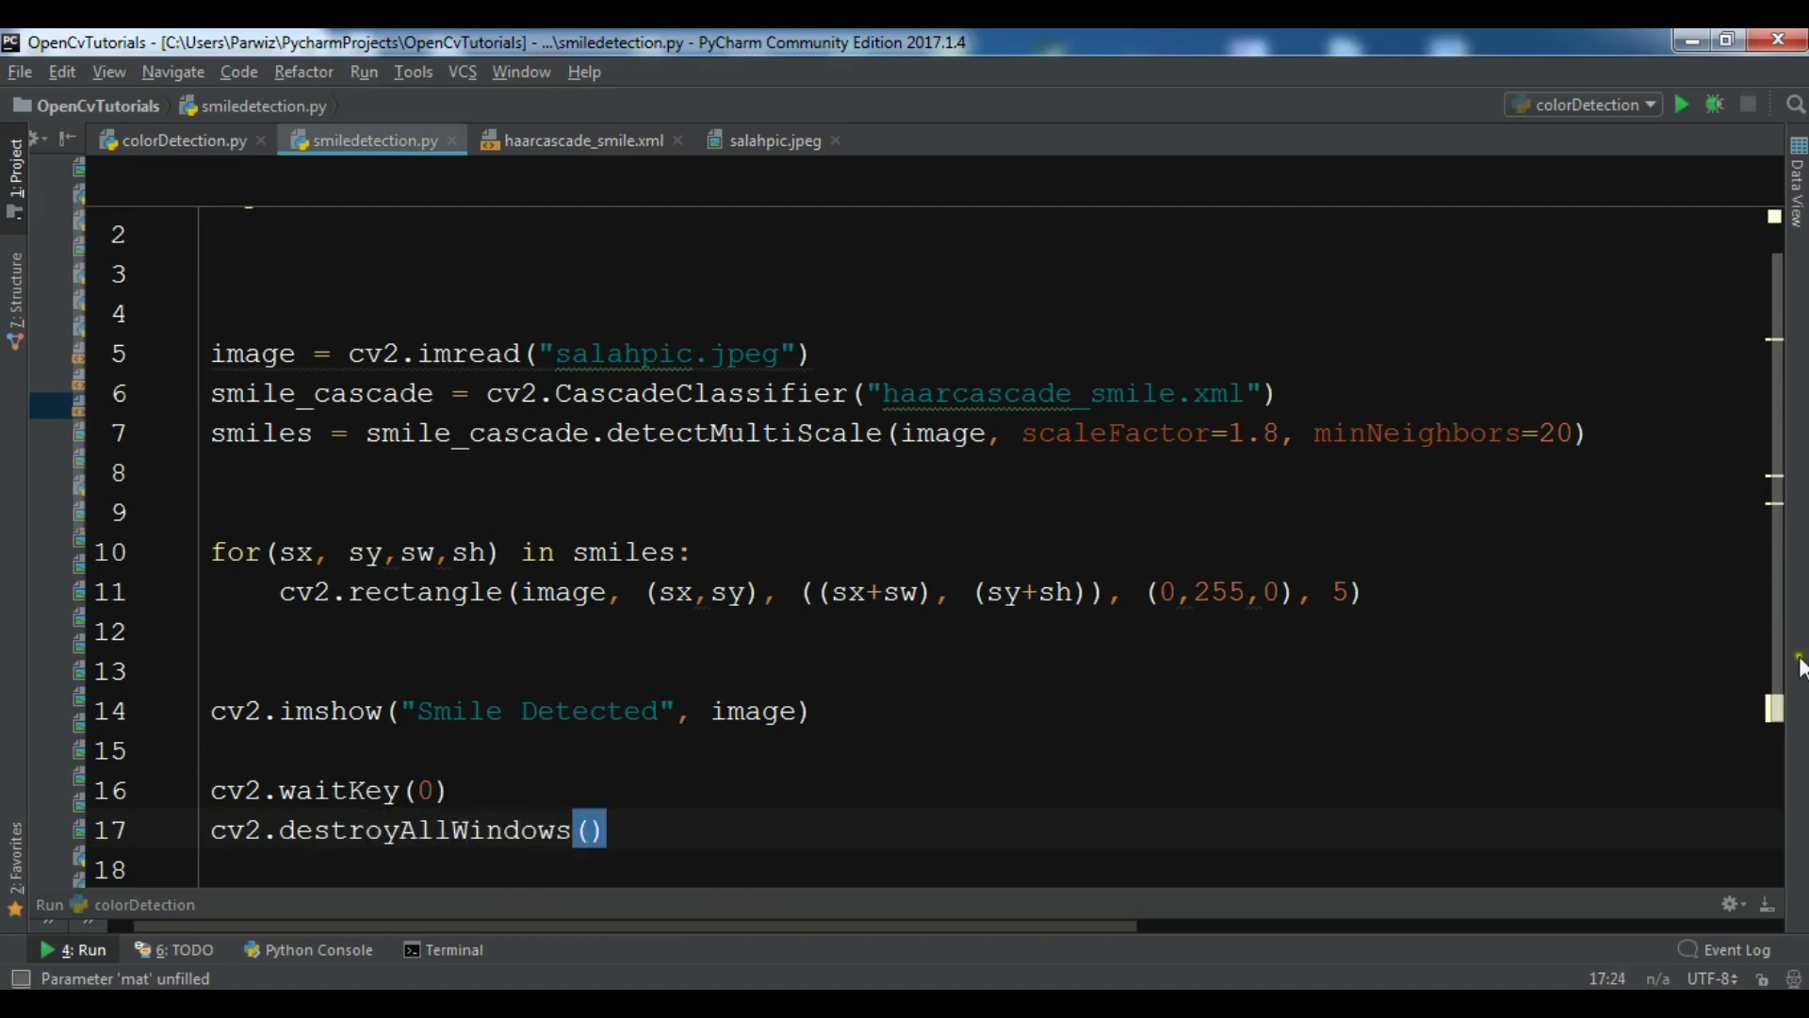
scroll(1777, 631, "up", 1)
Step: Run smiledetection.py from the editor's context menu
left_click(1255, 506)
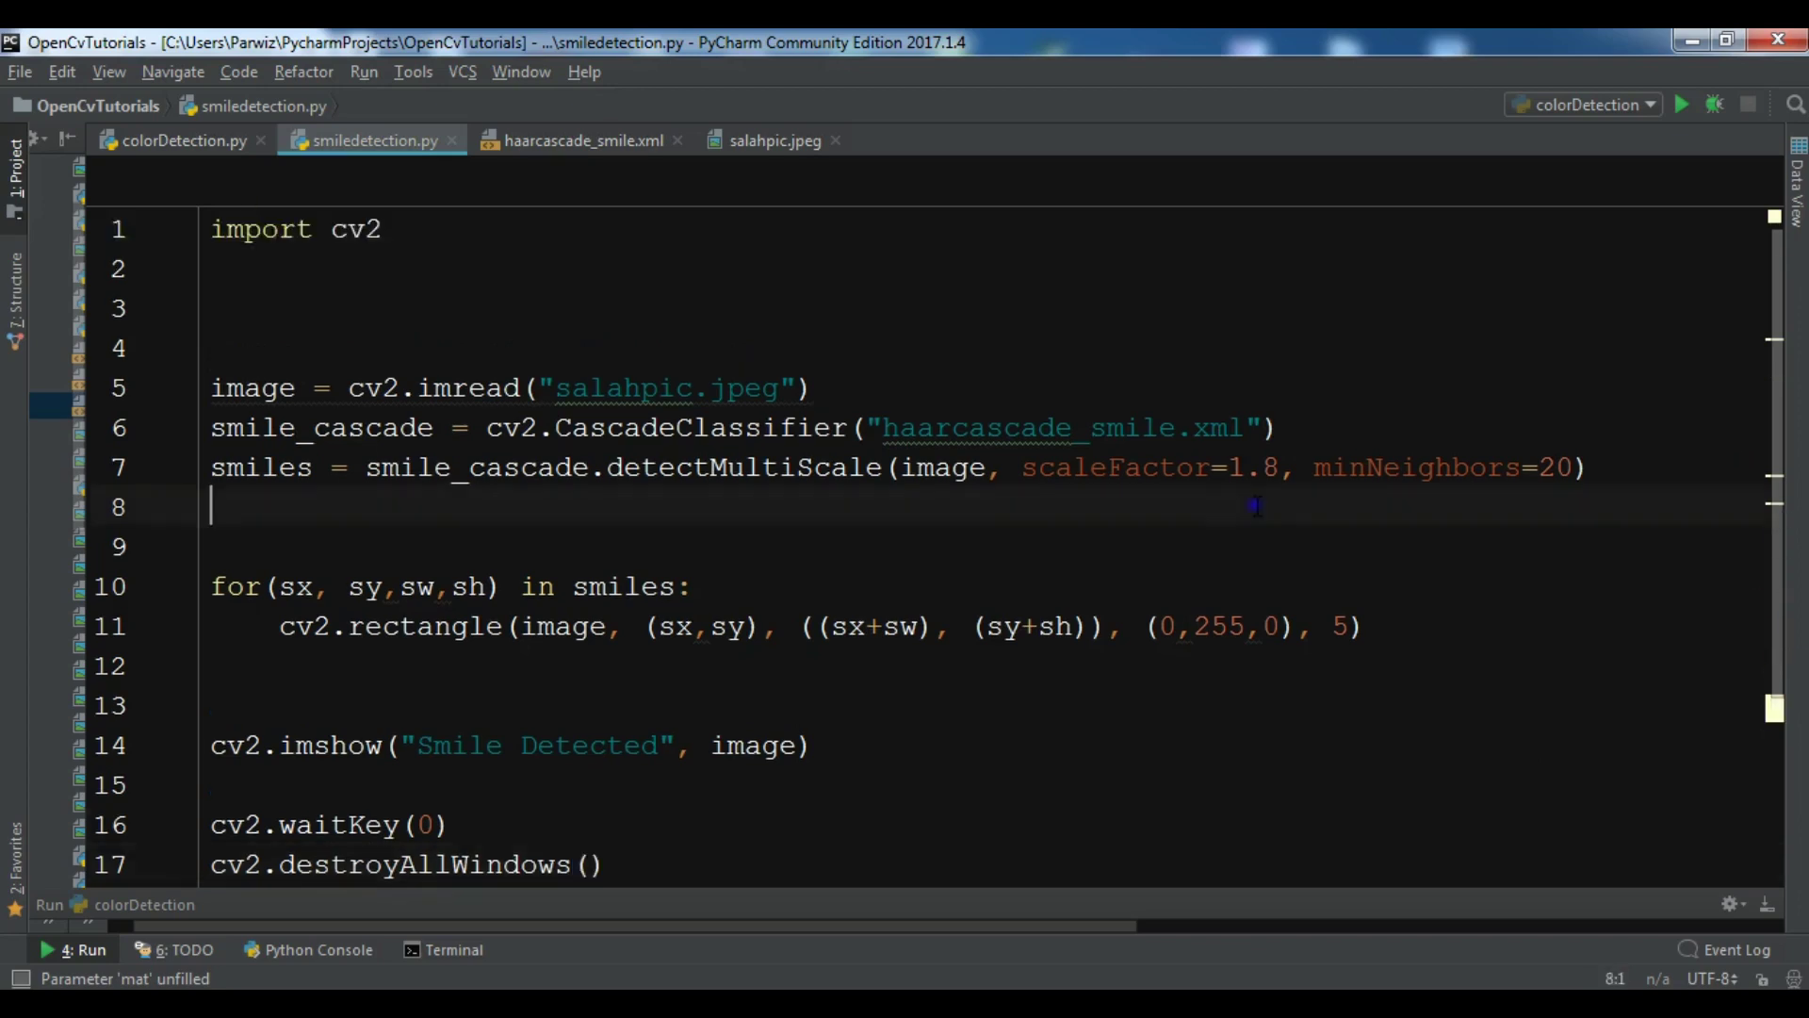
right_click(1423, 657)
left_click(1374, 813)
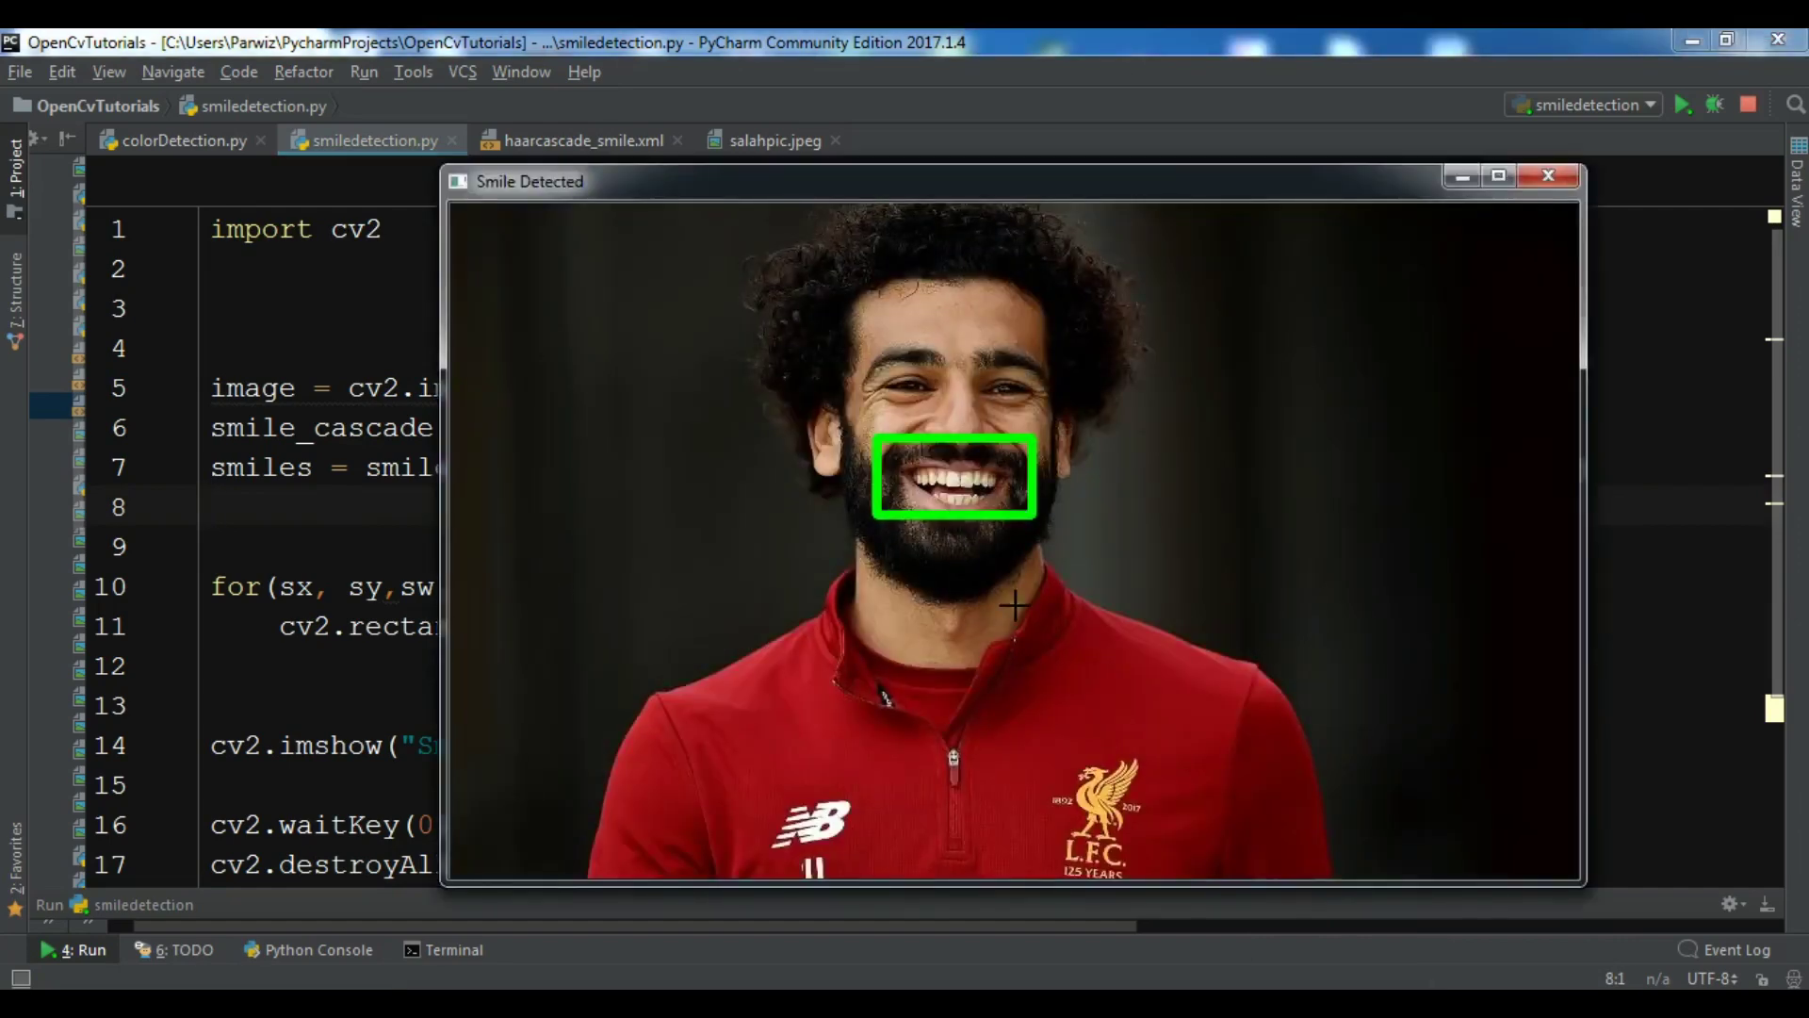
left_click_drag(1074, 182, 1013, 187)
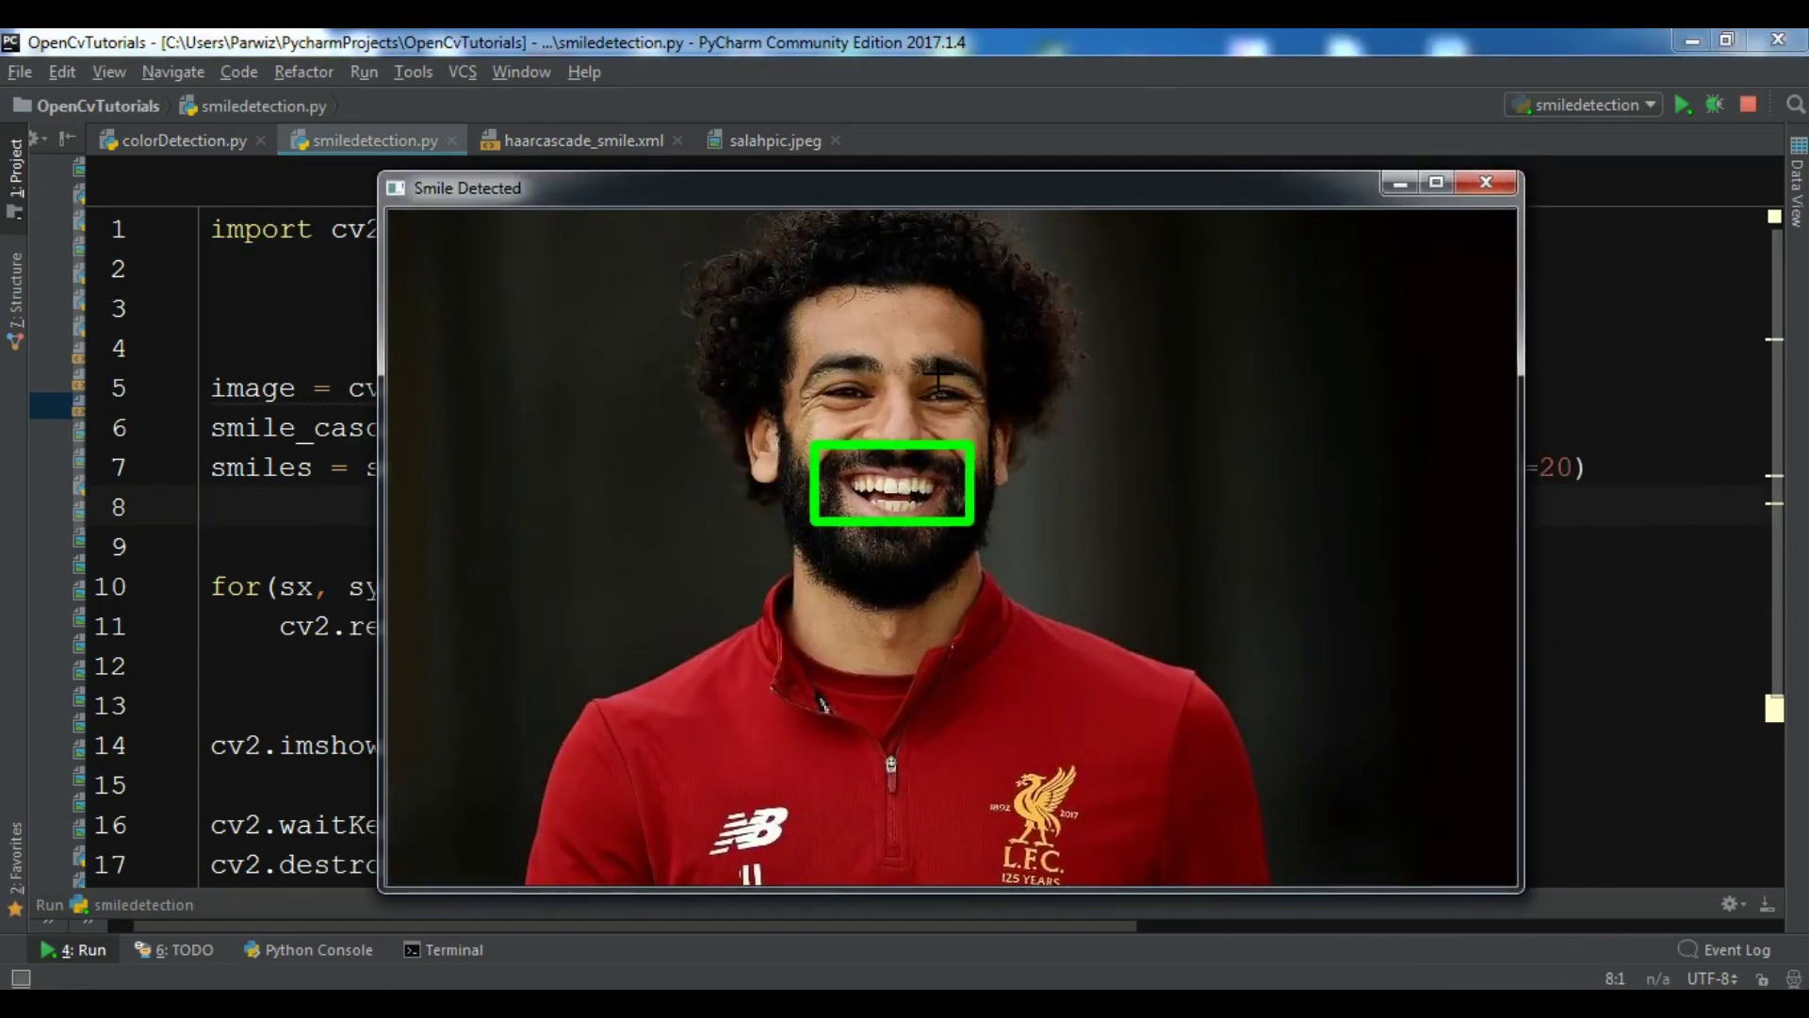